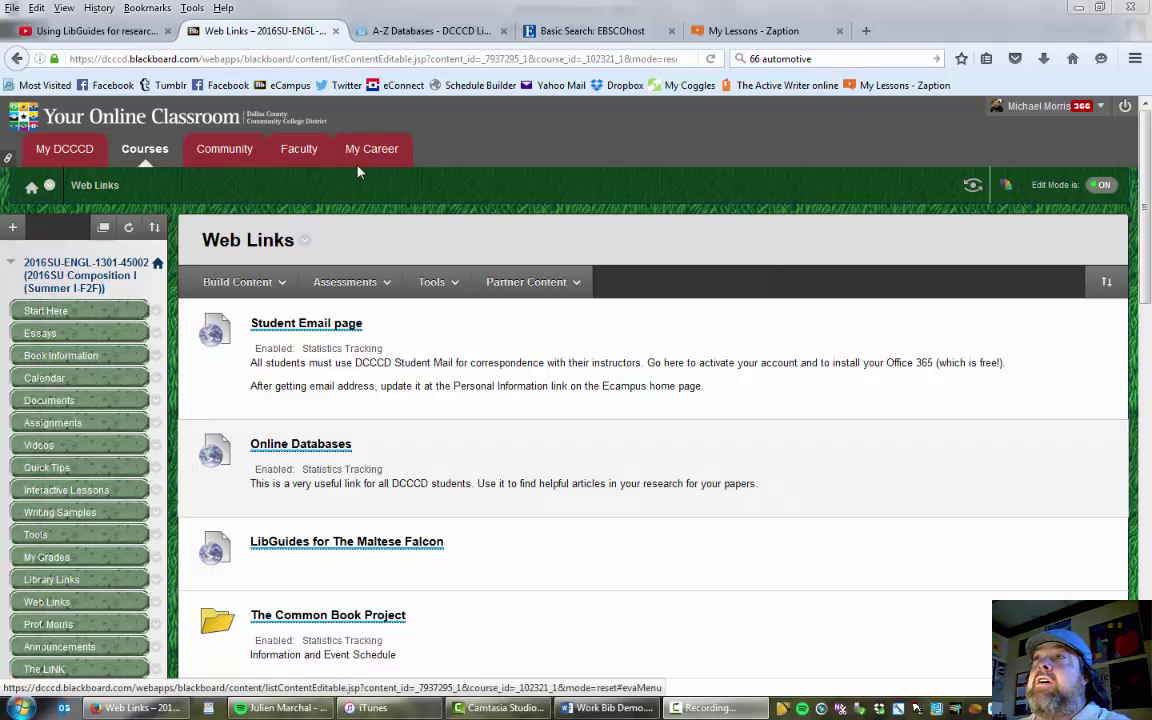
# Show the DCCCD A-Z Databases list and scroll down to the E entries, such as ERIC.
pyautogui.click(438, 33)
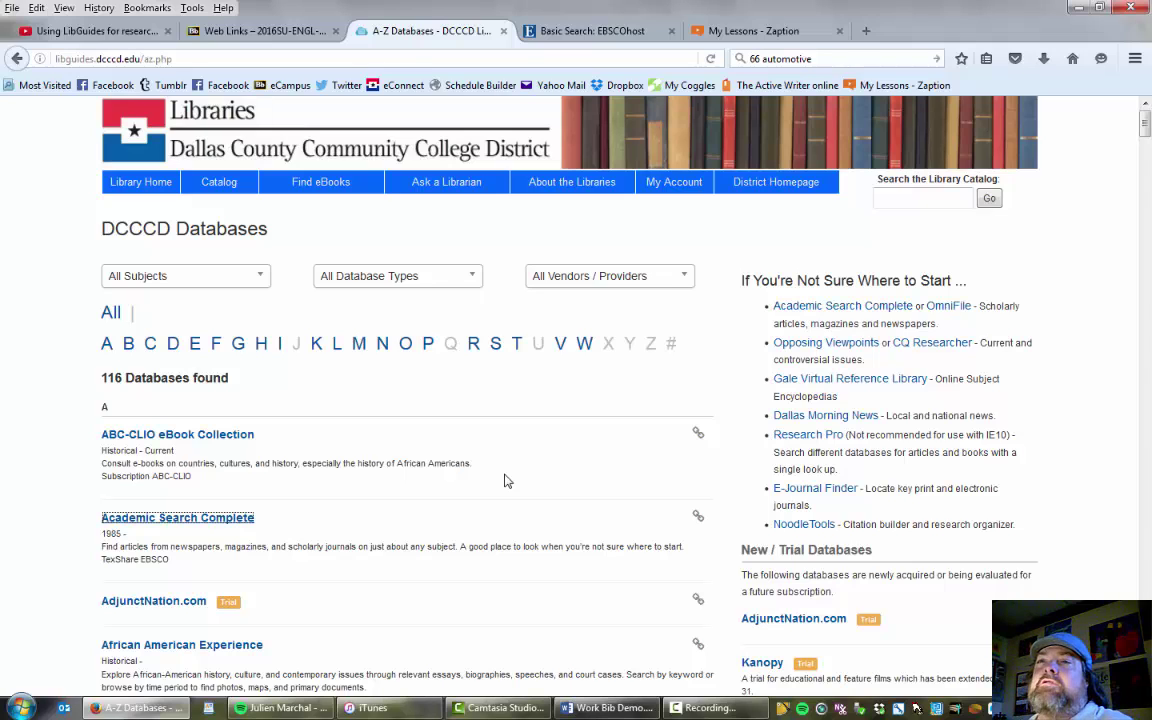
pyautogui.scroll(-10, 505, 470)
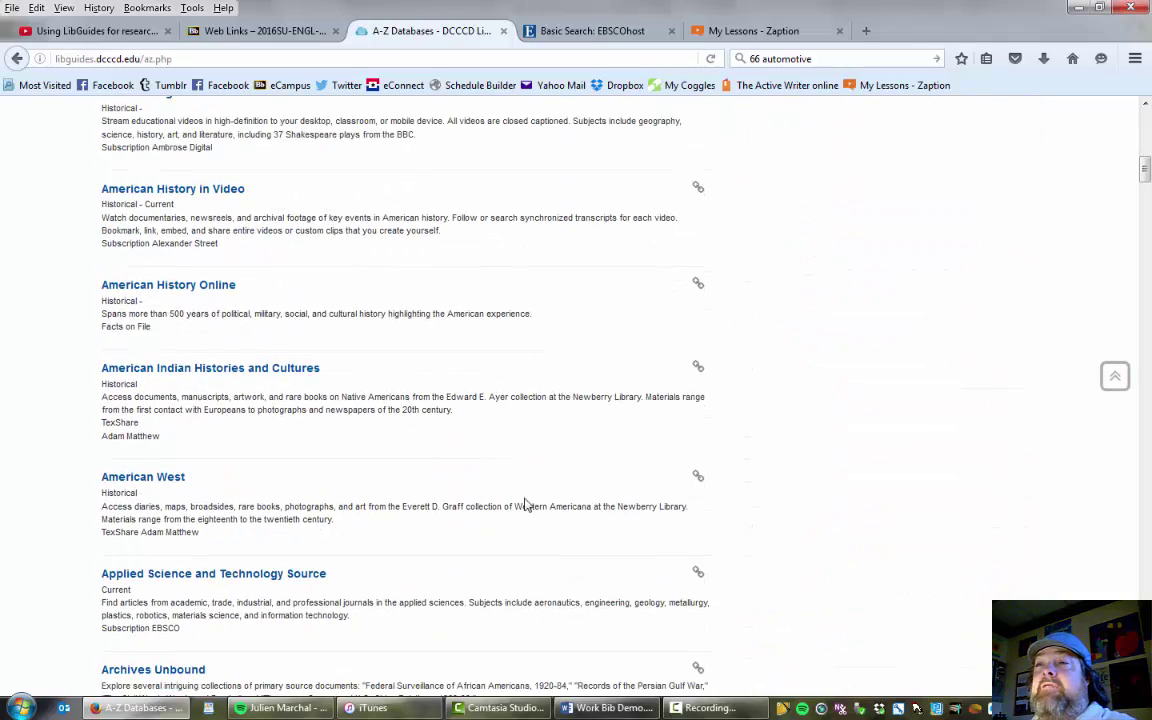
pyautogui.scroll(-2, 480, 500)
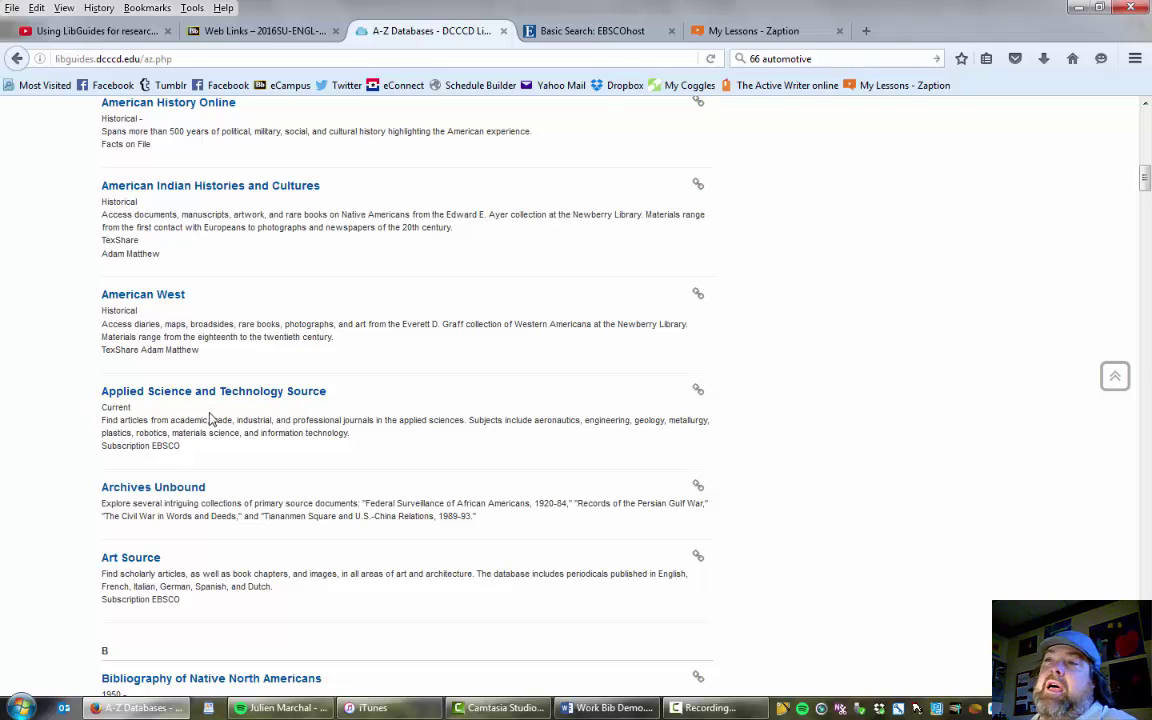
pyautogui.scroll(-15, 478, 470)
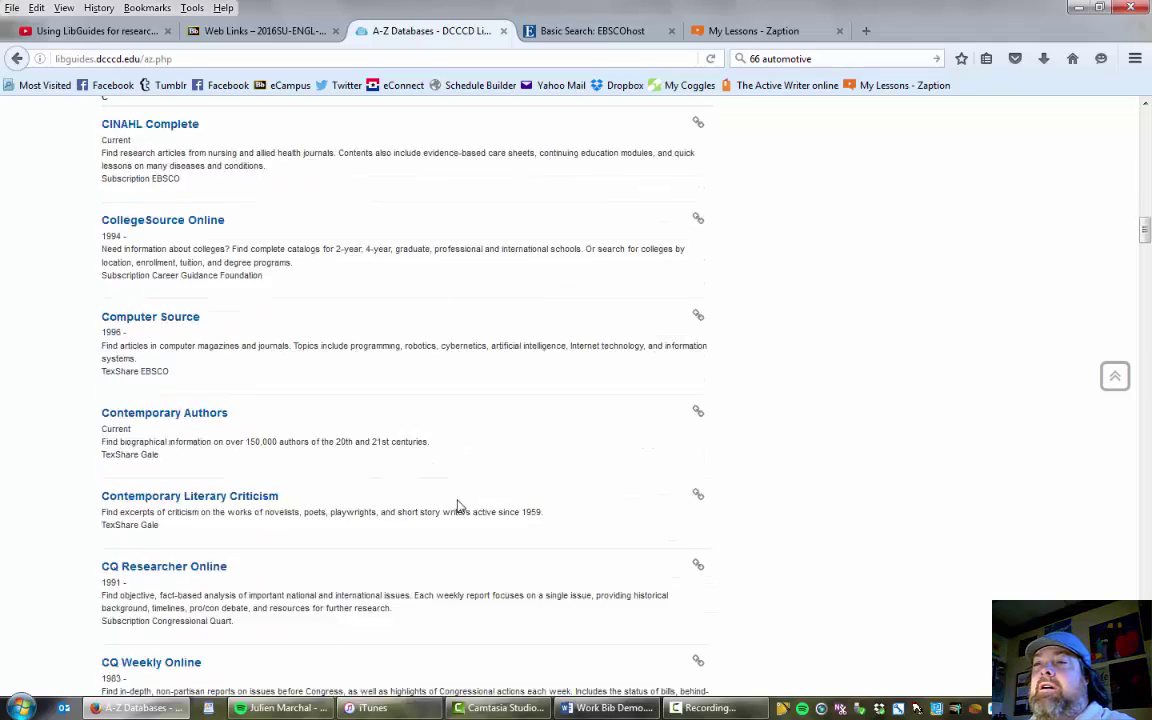
pyautogui.scroll(-5, 451, 510)
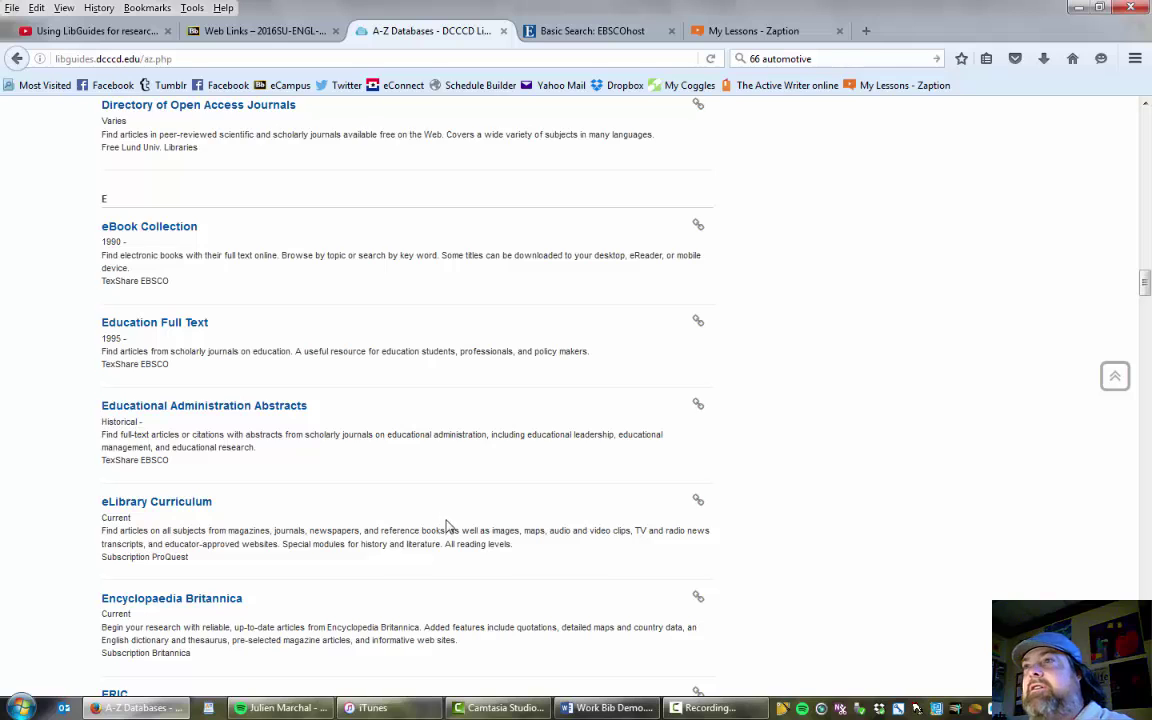
pyautogui.scroll(1, 443, 525)
pyautogui.scroll(-5, 460, 515)
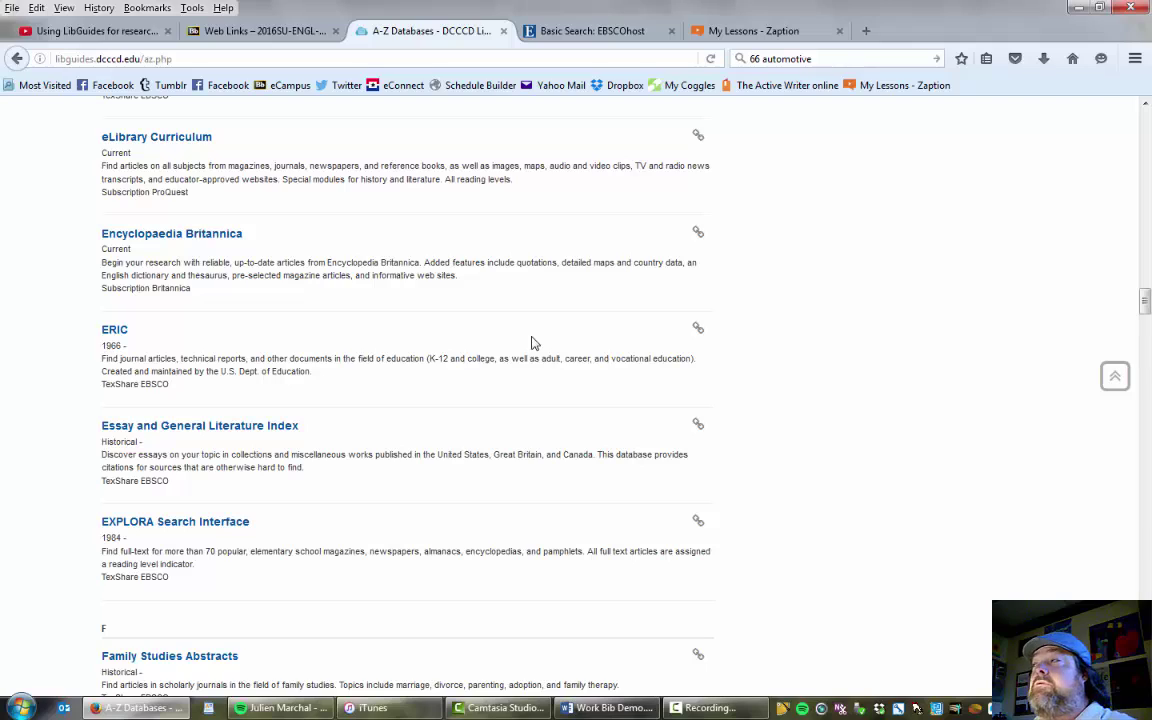
# Return to the top of the 116-database list so Academic Search Complete is visible.
pyautogui.click(1114, 376)
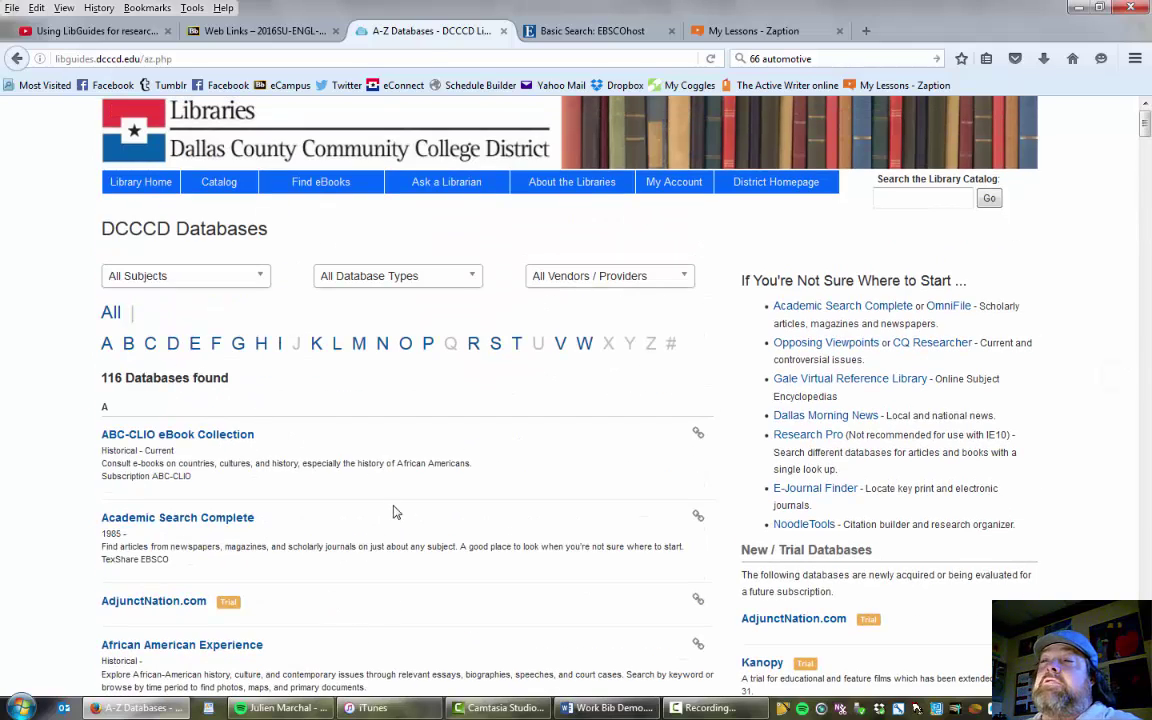
pyautogui.scroll(-3, 506, 485)
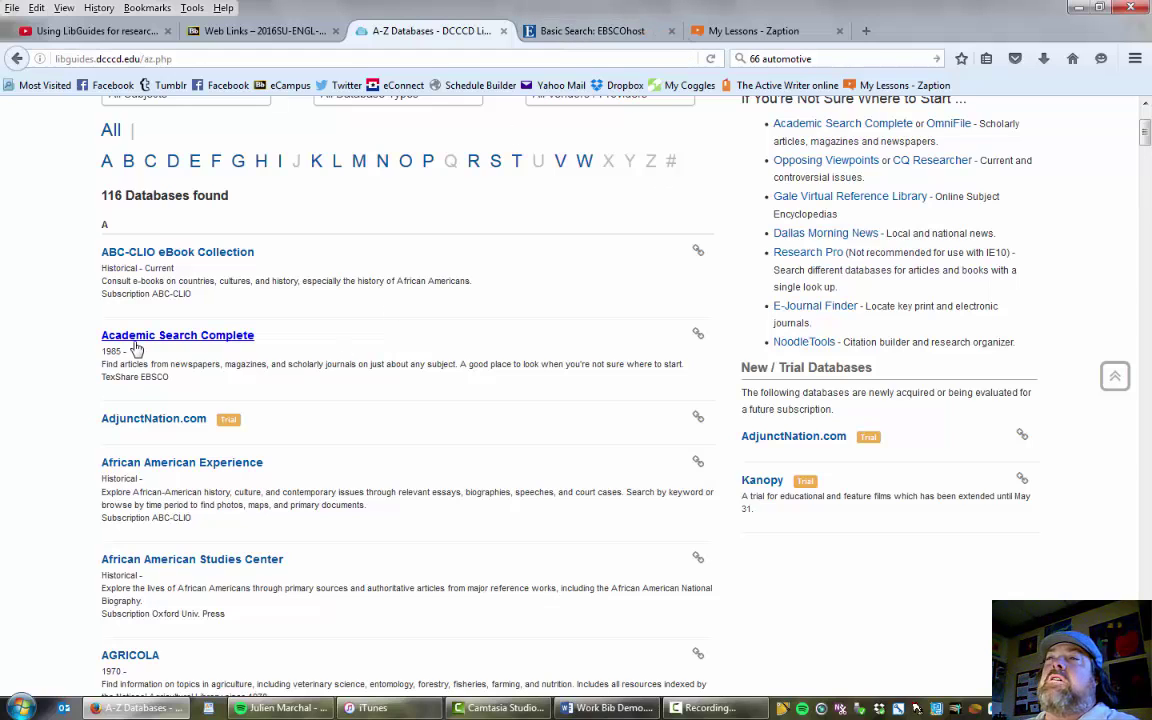
# Search Academic Search Complete for 'The Maltese Falcon', returning 1,292 results.
pyautogui.click(588, 31)
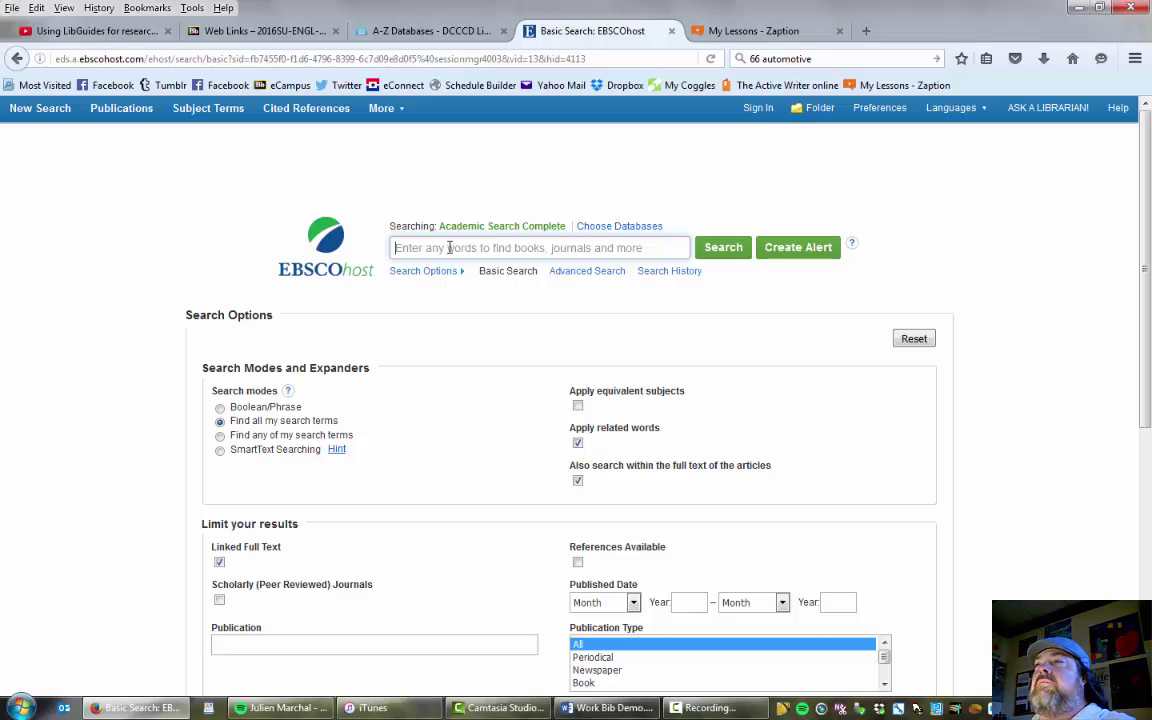
pyautogui.write('The Mal')
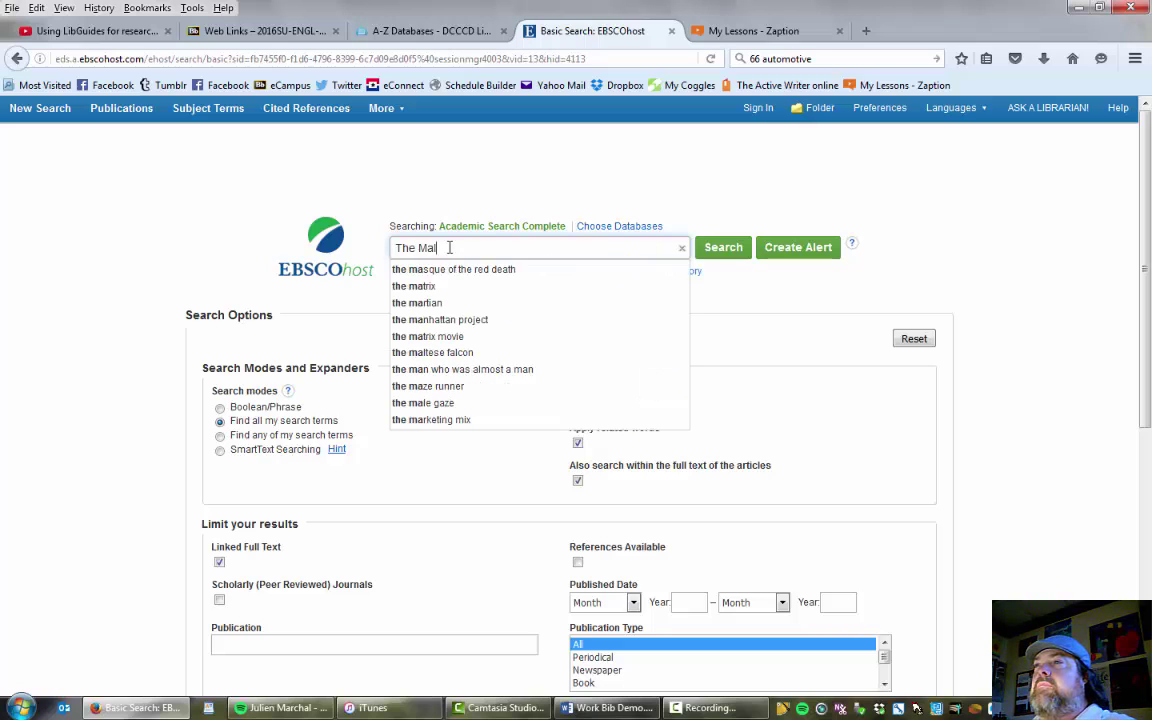
pyautogui.write('tese Falc')
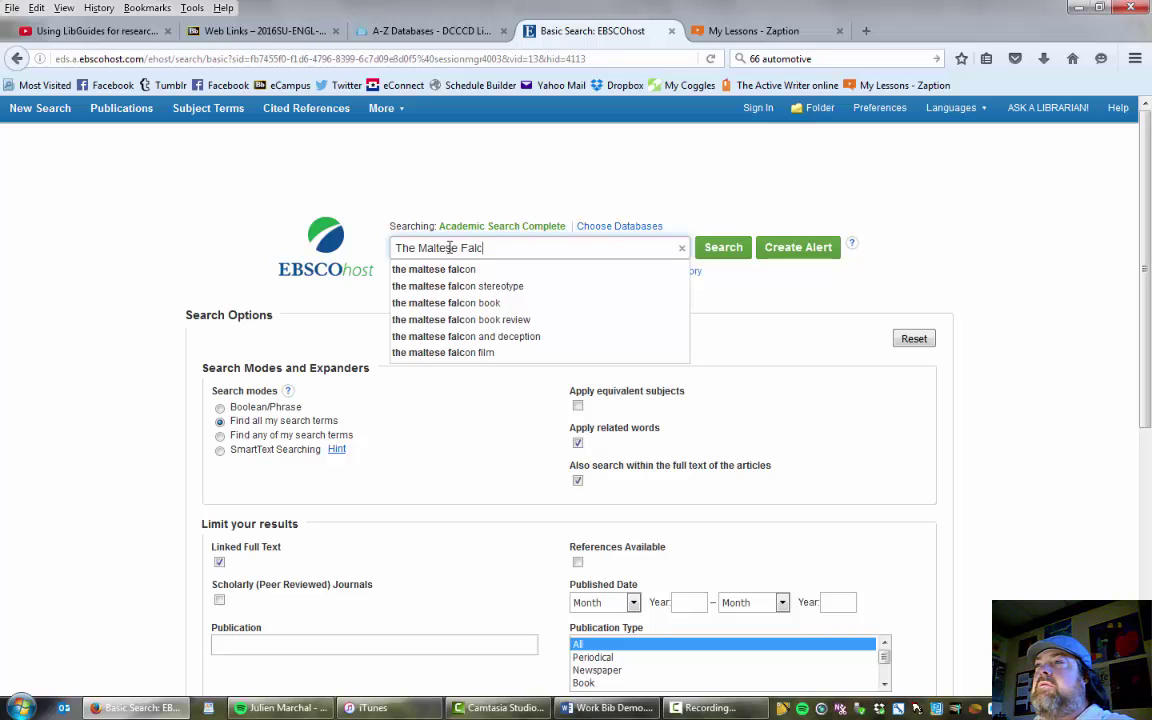
pyautogui.write('on')
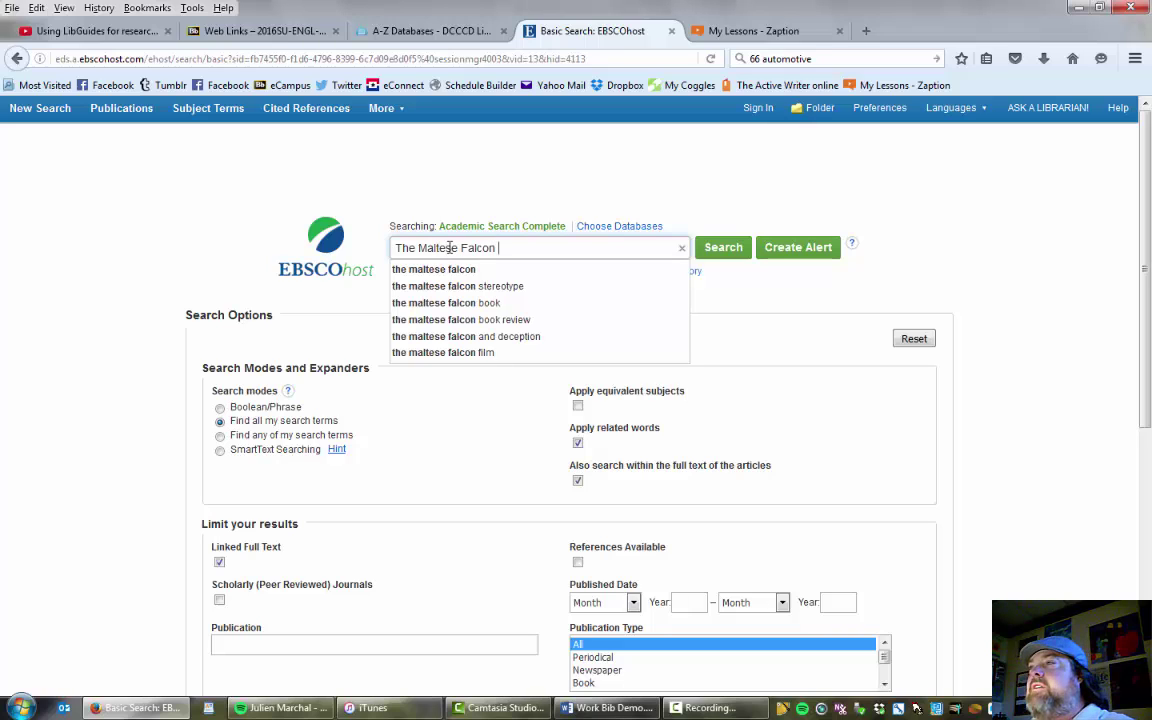
pyautogui.click(724, 248)
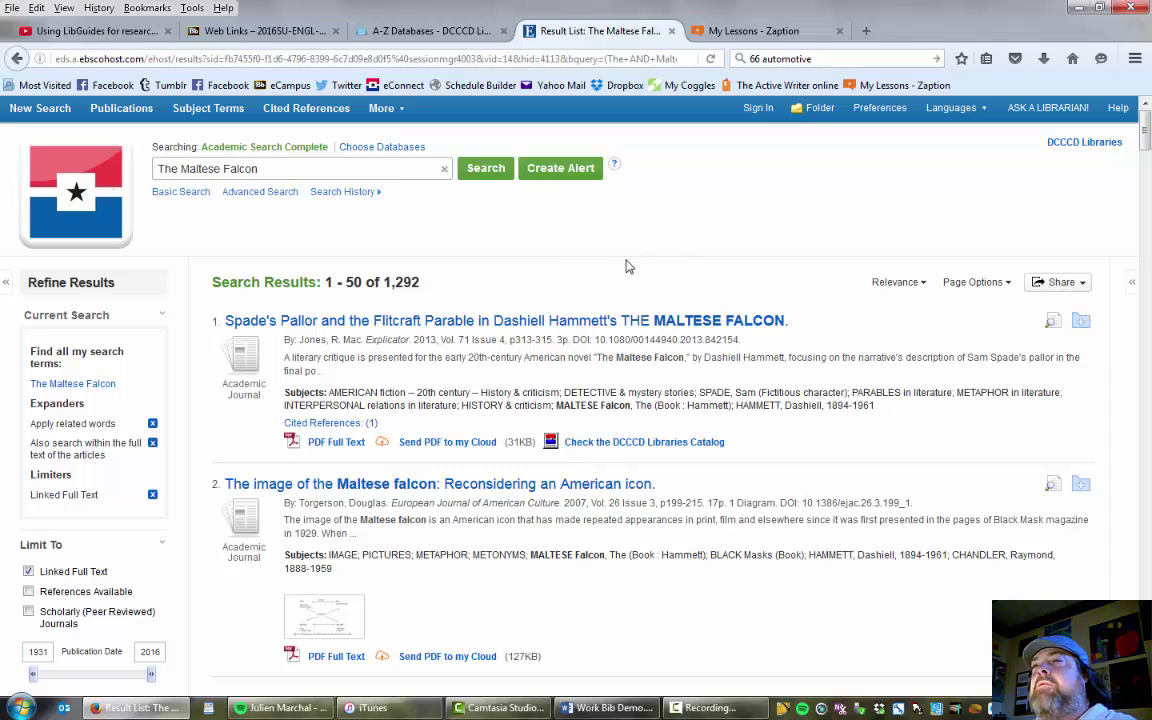
# Open Advanced Search for the same query and set Publication Type to Book.
pyautogui.click(265, 194)
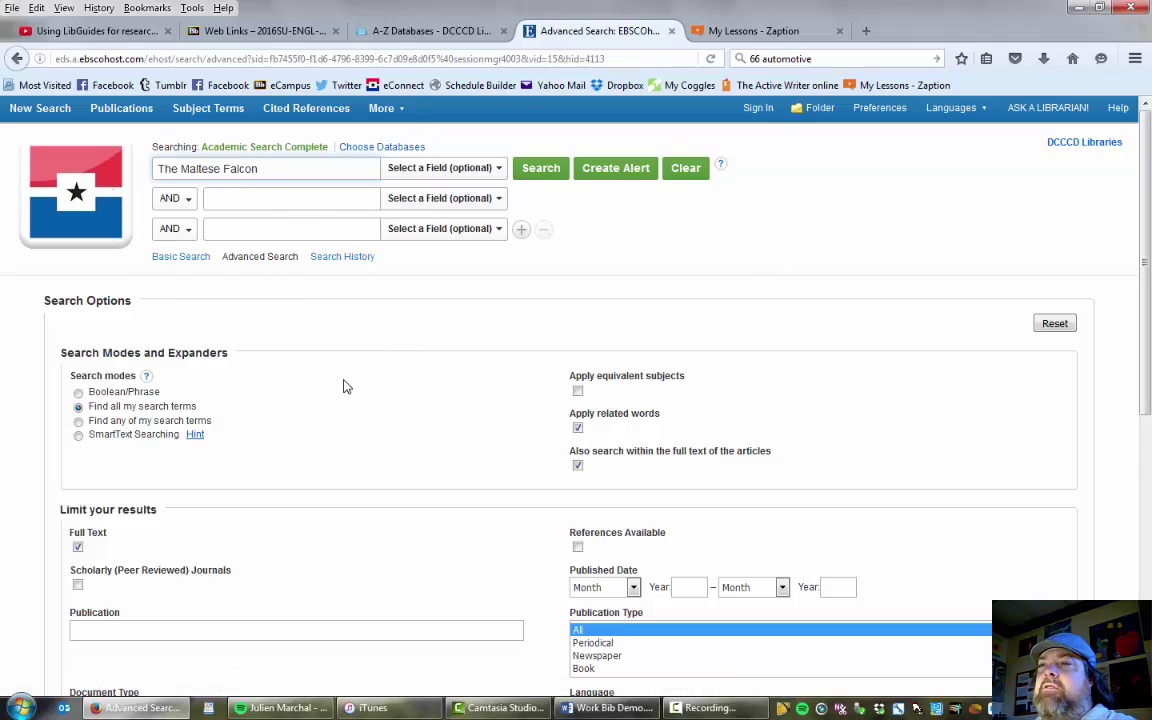
pyautogui.scroll(-2, 342, 390)
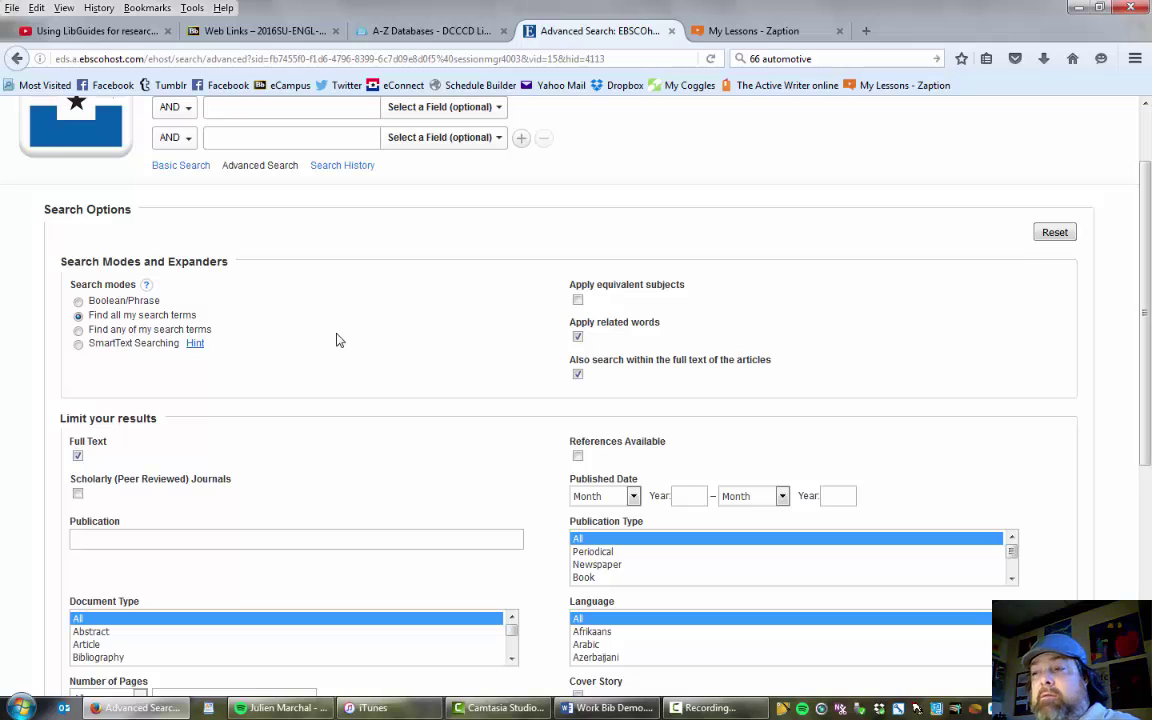
pyautogui.scroll(-5, 681, 360)
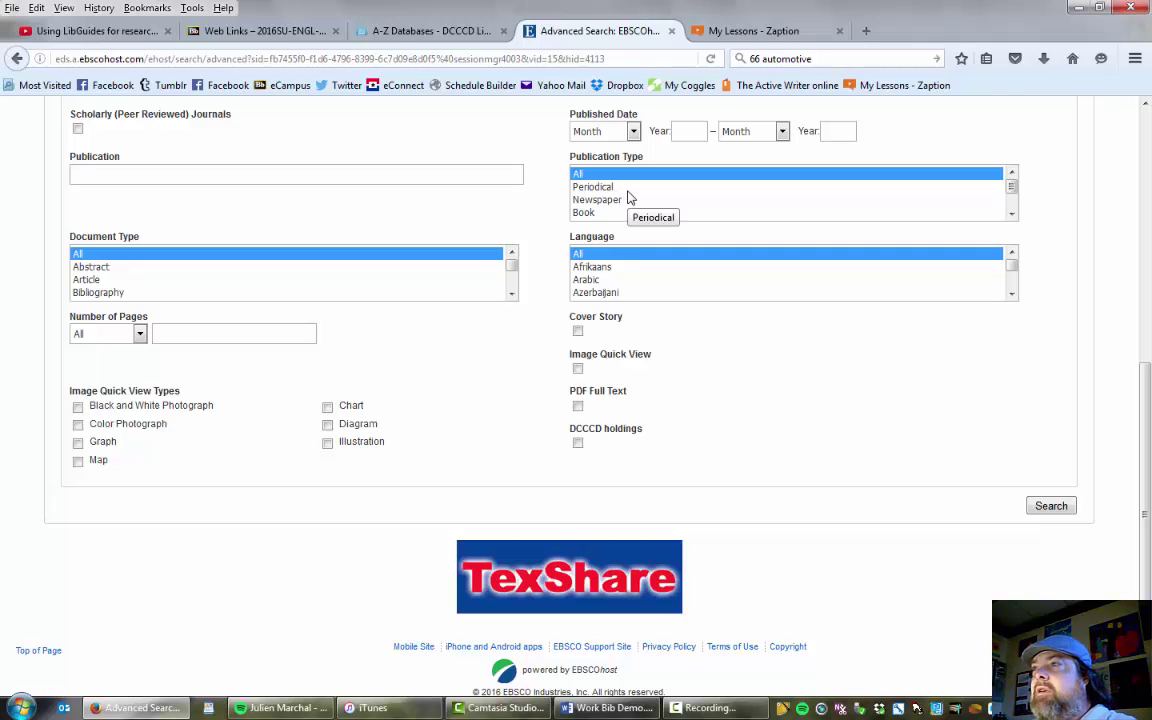
pyautogui.click(617, 191)
pyautogui.click(618, 200)
pyautogui.click(615, 213)
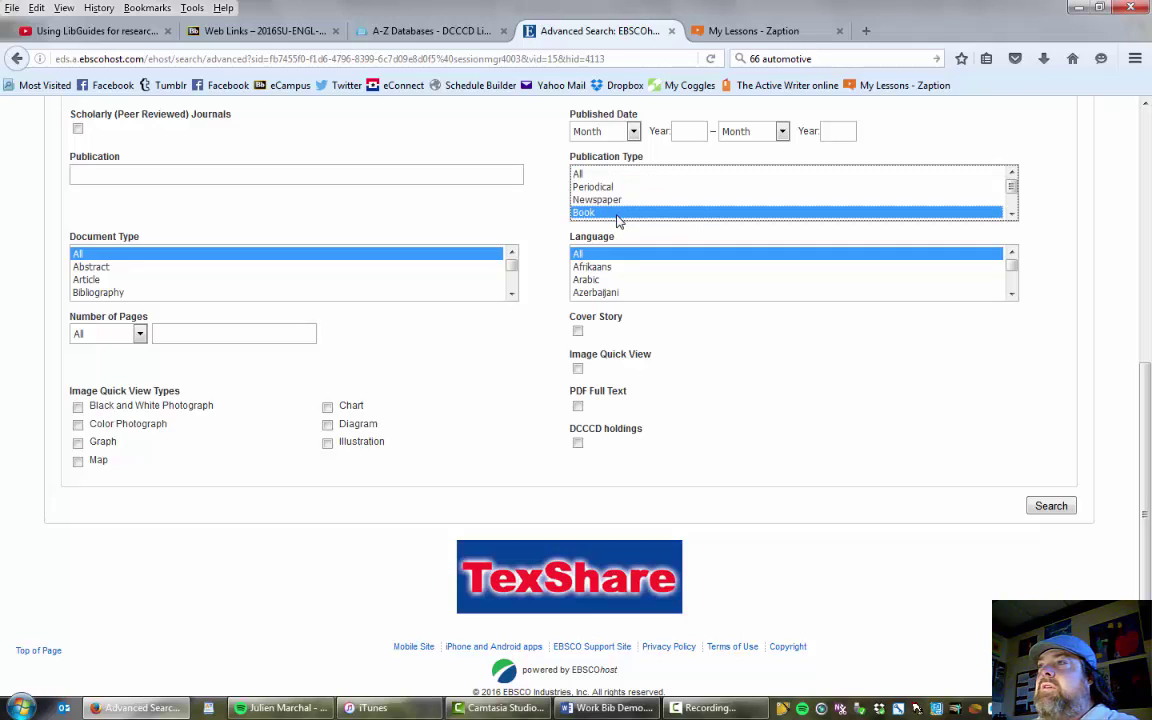
# Try Book Review as the Document Type, then reset it to All.
pyautogui.scroll(-1, 620, 215)
pyautogui.scroll(-1, 620, 220)
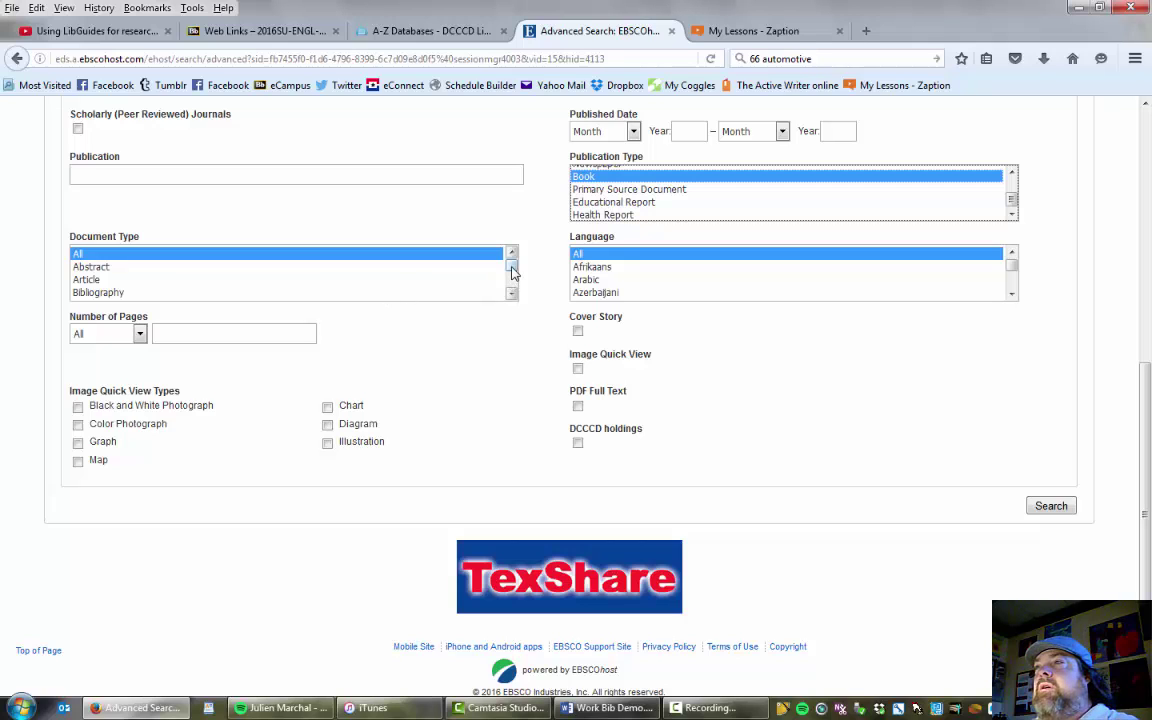
pyautogui.moveTo(511, 271); pyautogui.dragTo(513, 291)
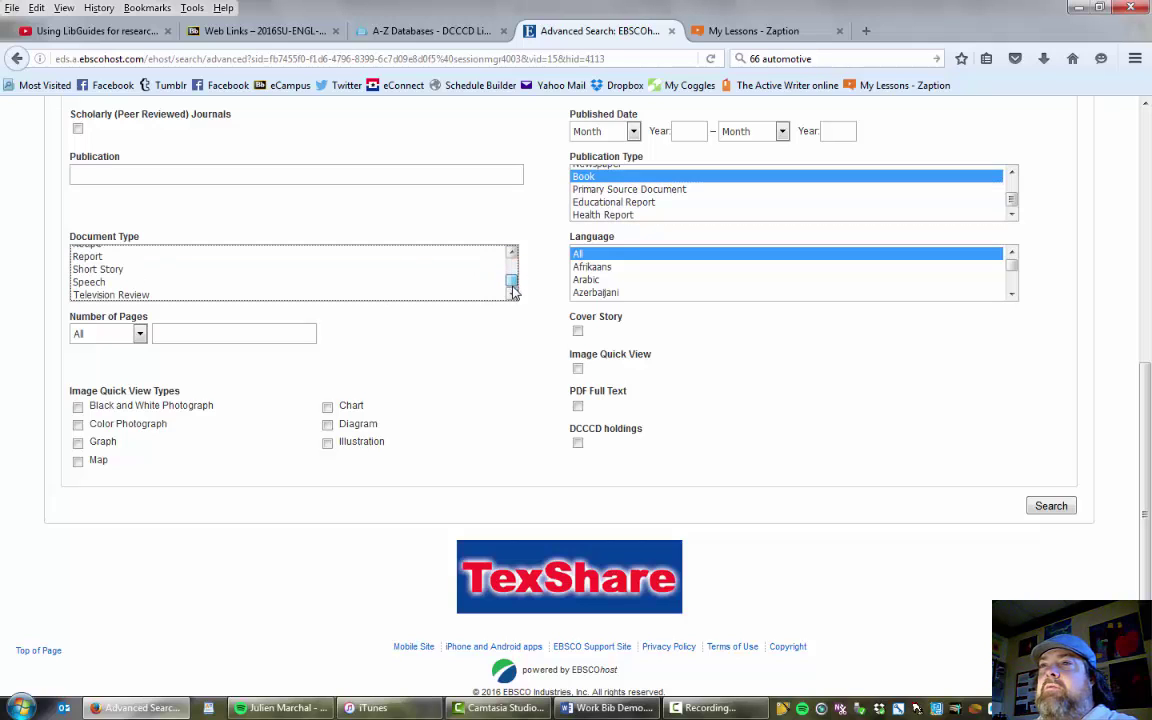
pyautogui.scroll(4, 512, 274)
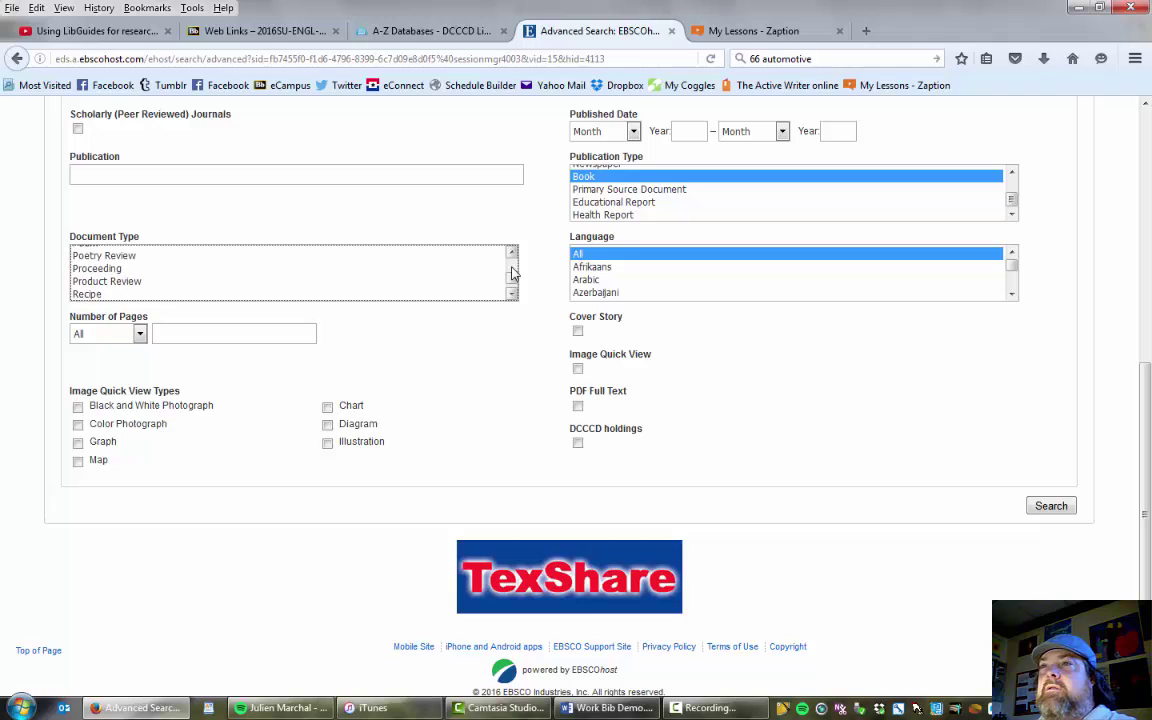
pyautogui.scroll(4, 512, 260)
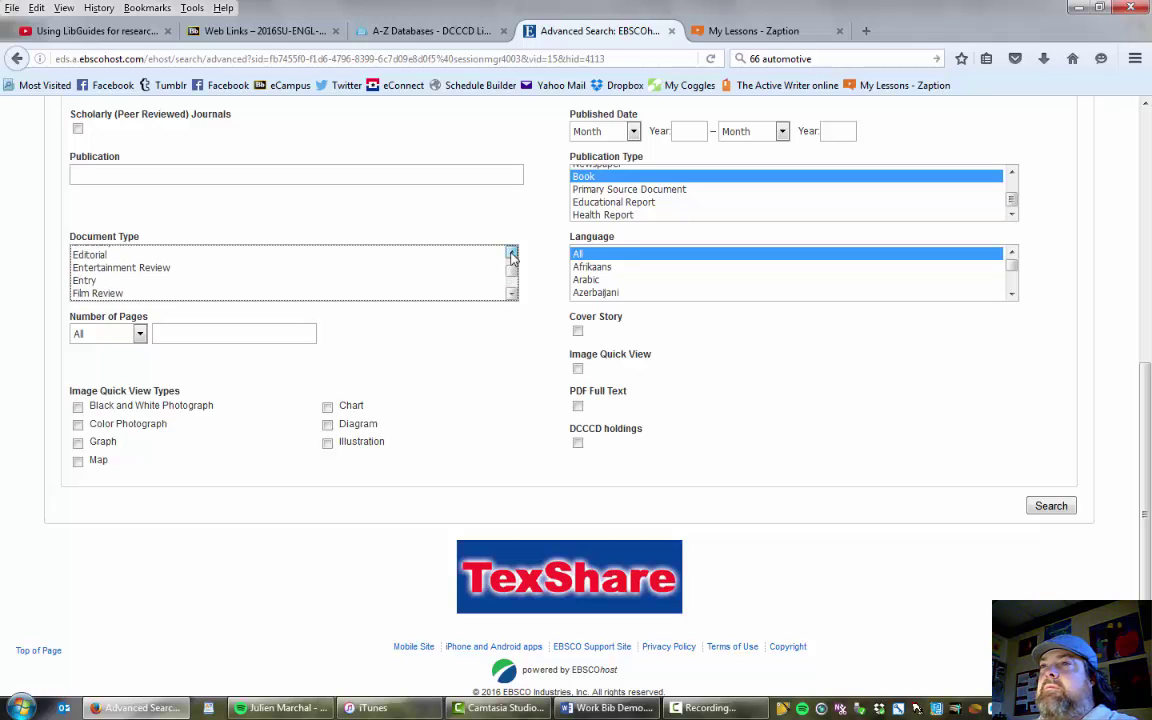
pyautogui.click(124, 281)
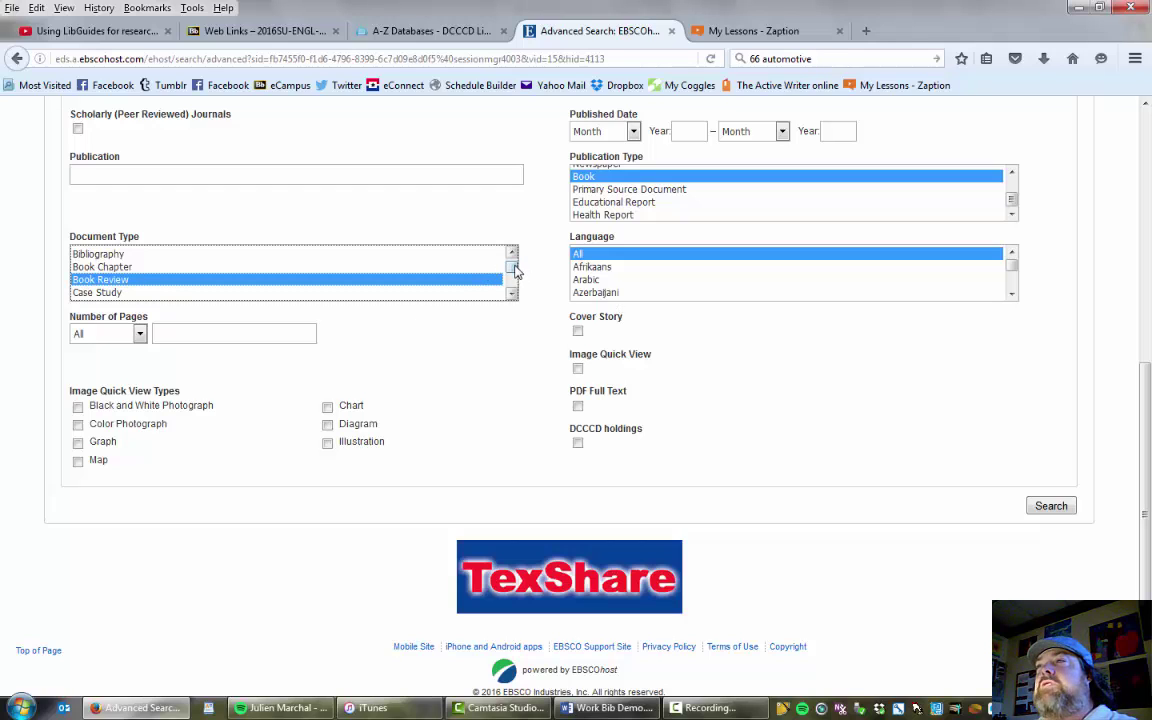
pyautogui.moveTo(515, 270); pyautogui.dragTo(512, 260)
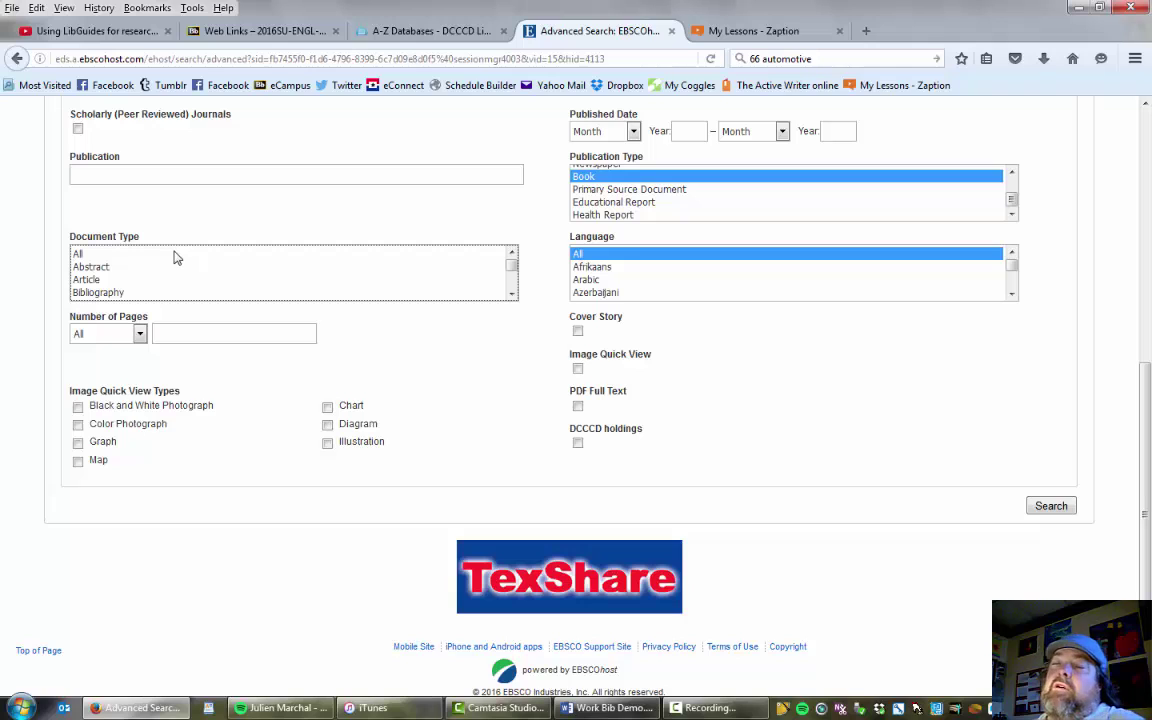
pyautogui.click(113, 255)
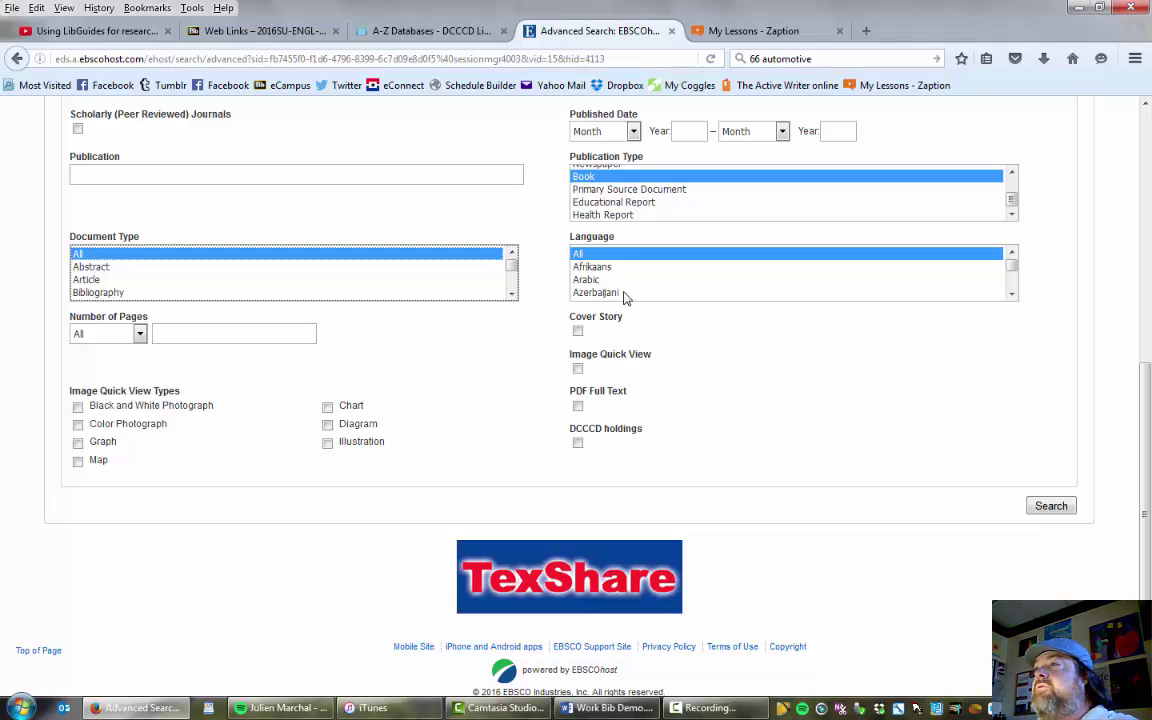
# Limit results to English-language sources with PDF full text and Document Type set to Article.
pyautogui.click(1012, 295)
pyautogui.click(1012, 296)
pyautogui.click(1012, 296)
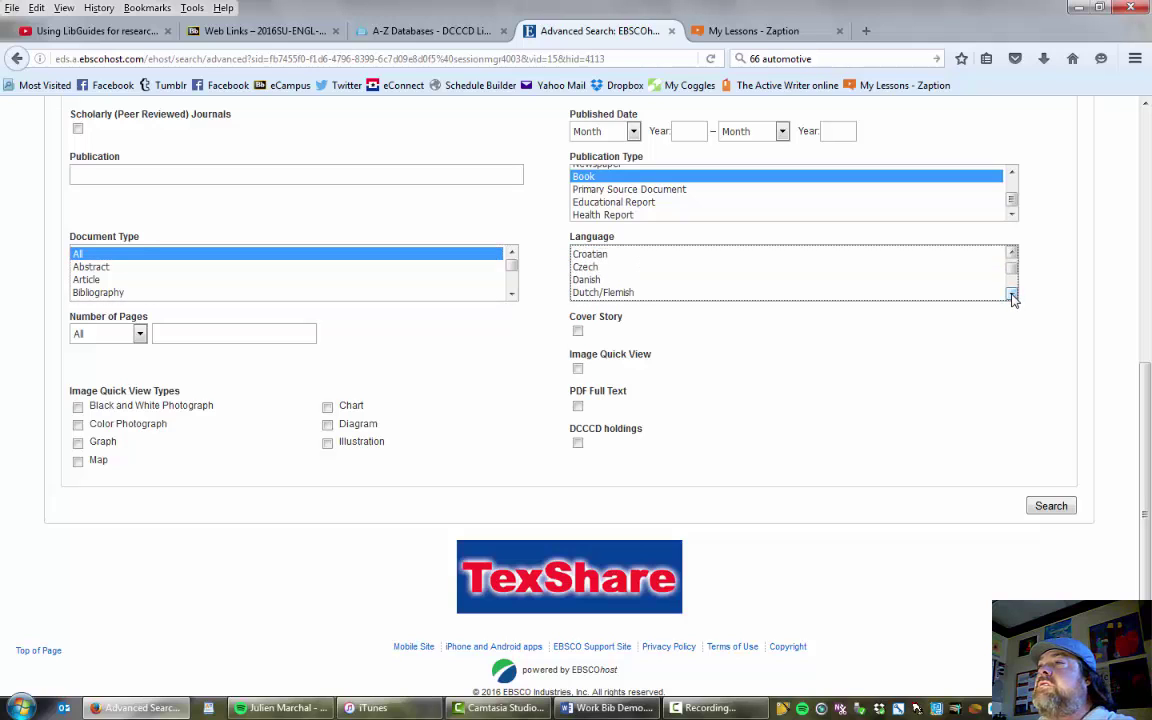
pyautogui.click(1012, 296)
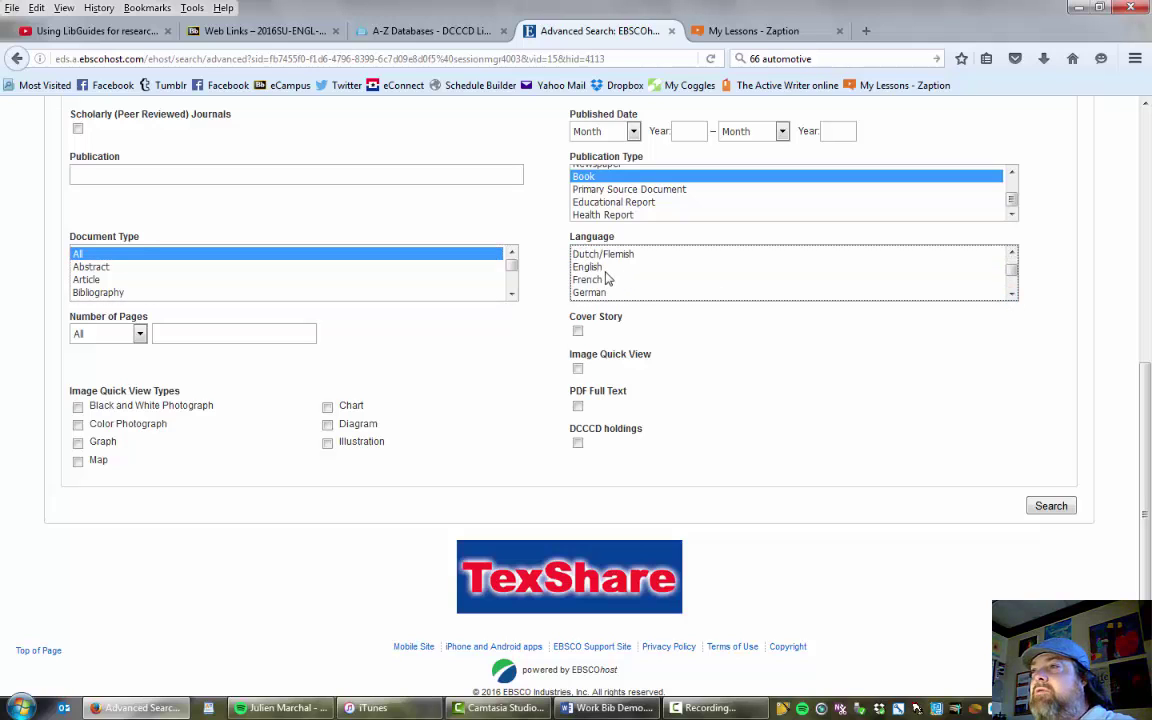
pyautogui.click(643, 267)
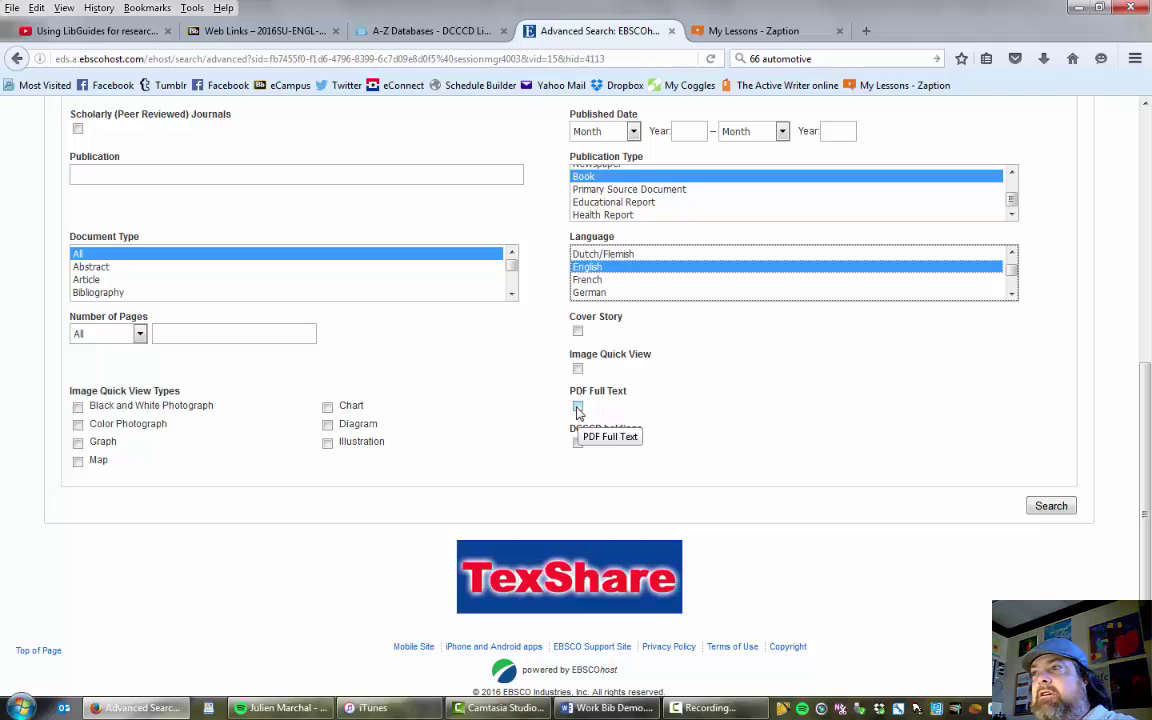
pyautogui.click(578, 408)
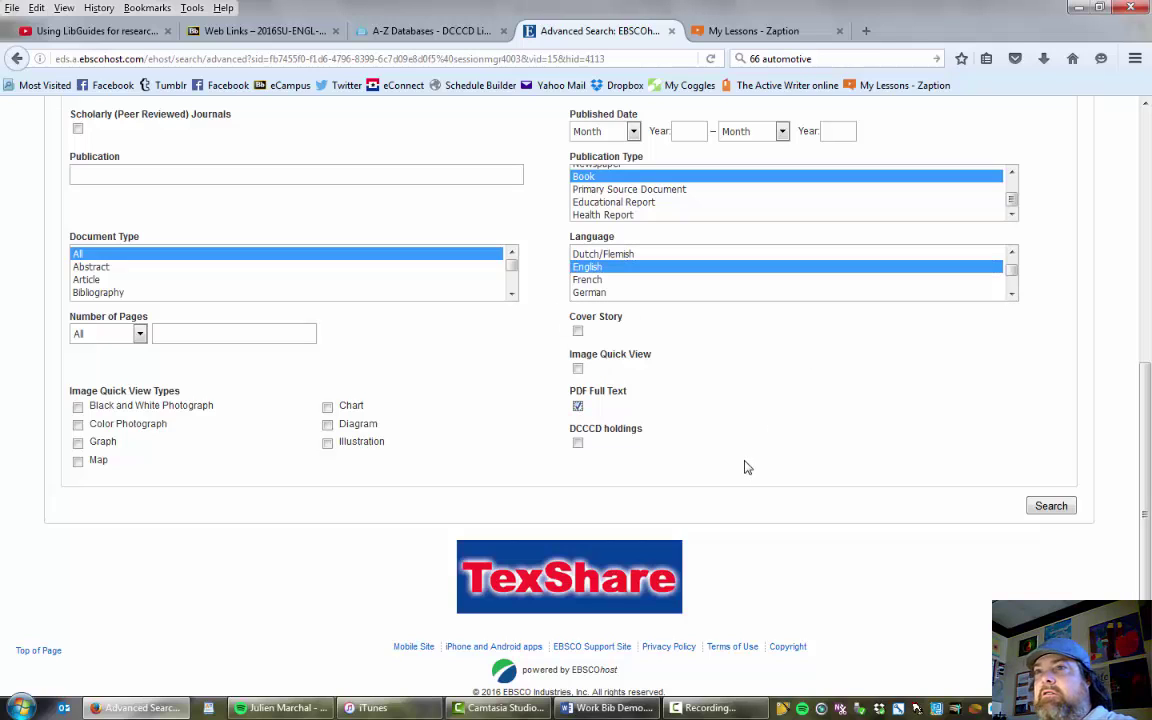
pyautogui.scroll(2, 743, 468)
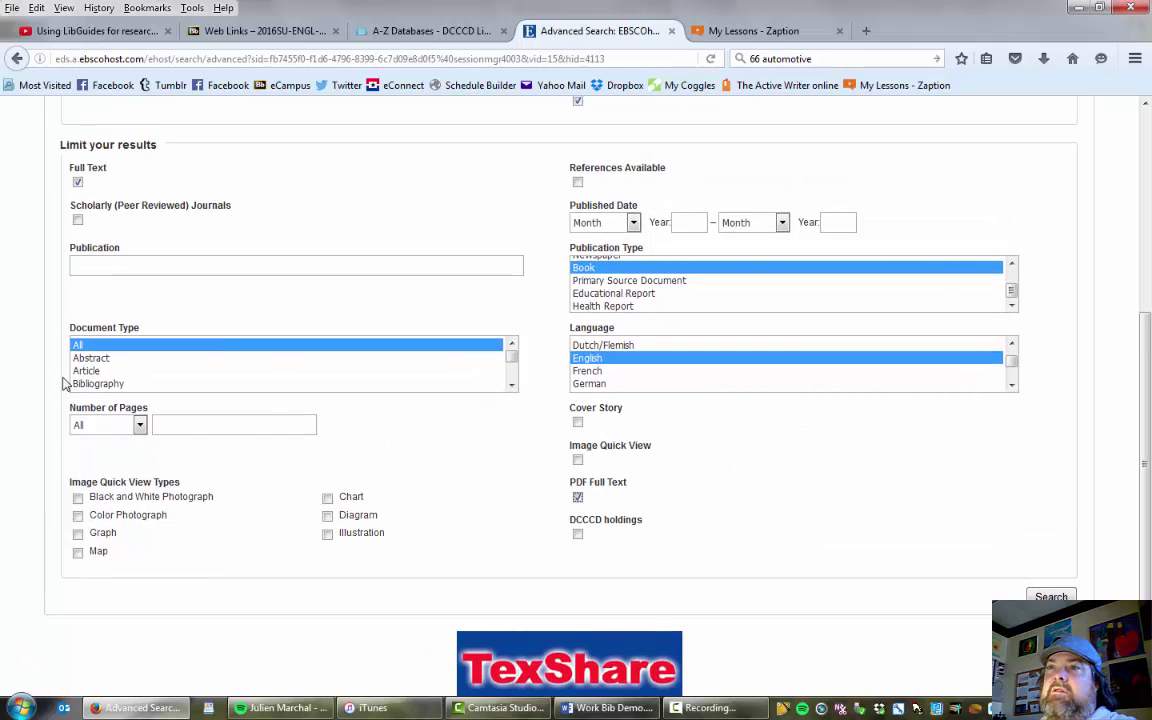
pyautogui.click(98, 371)
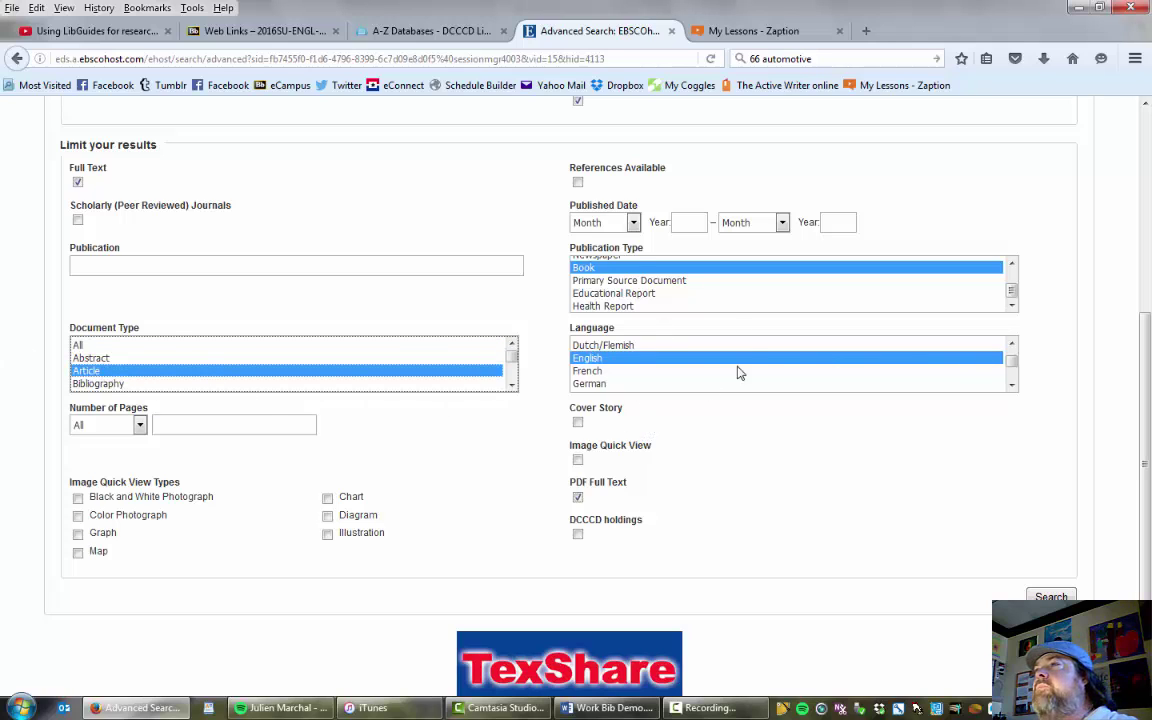
# Select both Periodical and Newspaper as the allowed publication types.
pyautogui.scroll(1, 1012, 295)
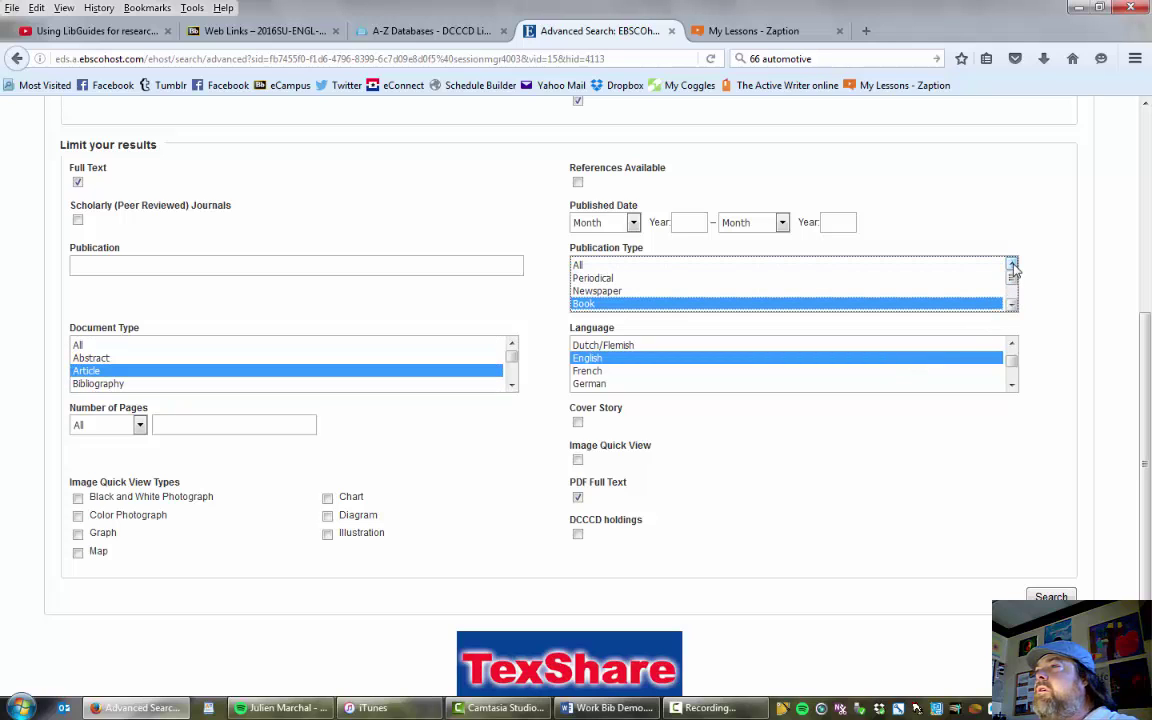
pyautogui.click(600, 279)
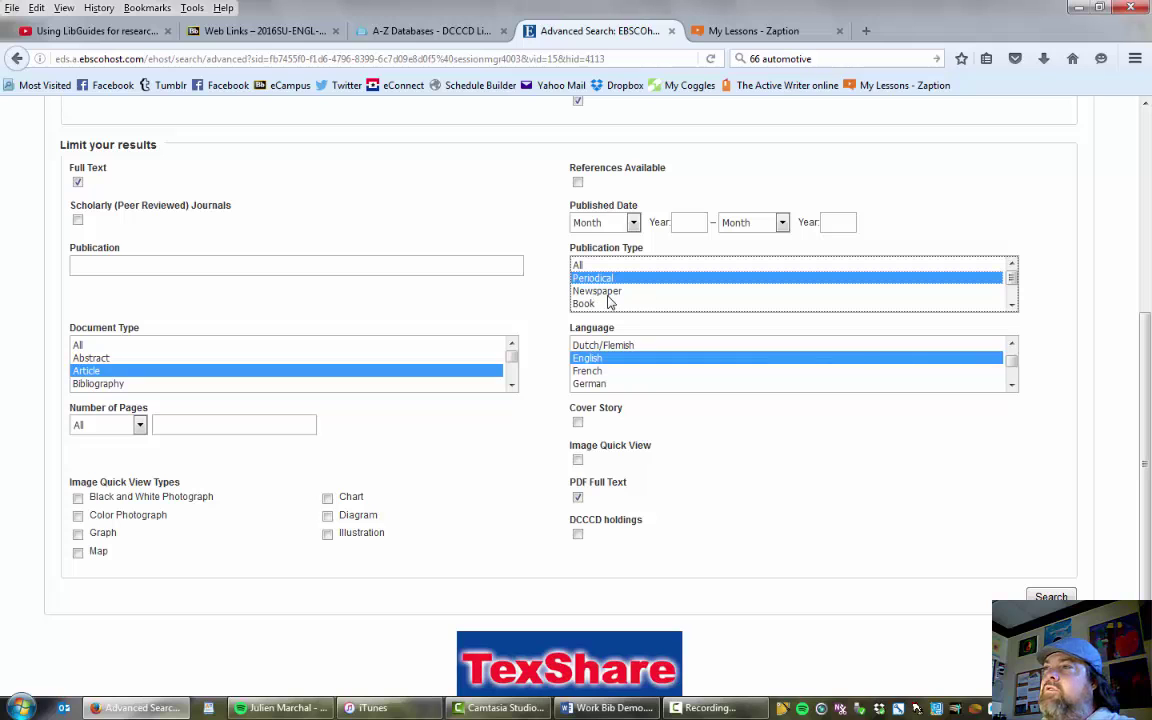
pyautogui.keyDown('ctrl'); pyautogui.click(630, 292); pyautogui.keyUp('ctrl')
pyautogui.scroll(2, 440, 315)
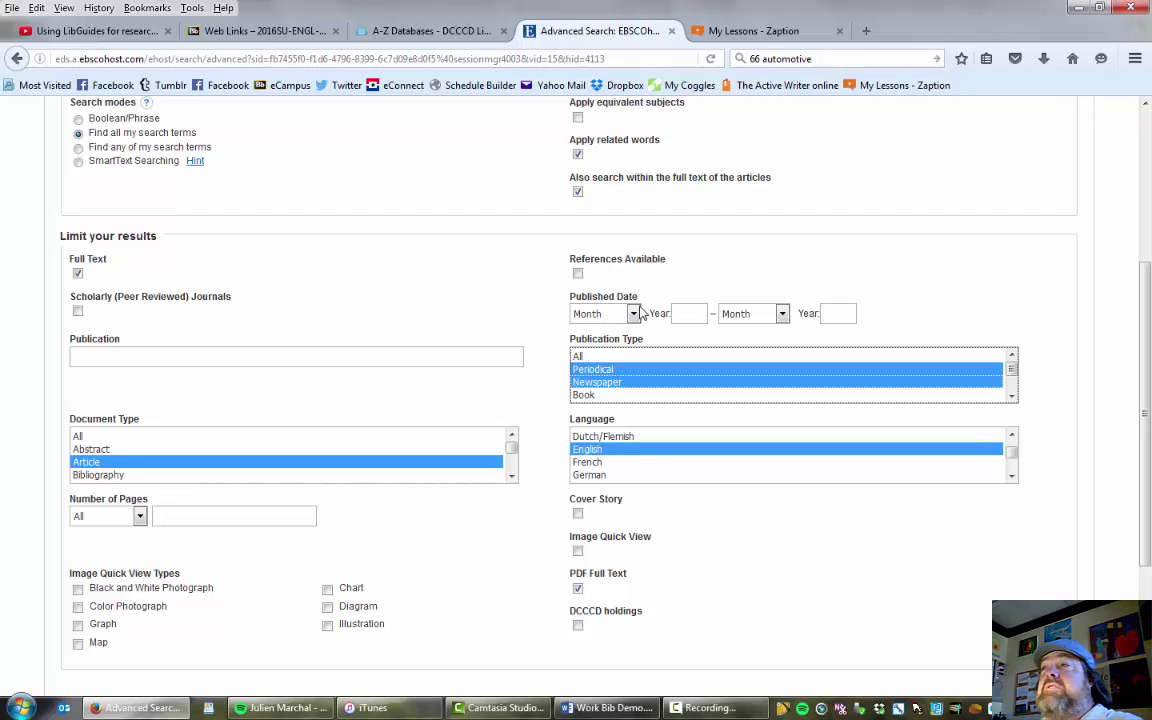
pyautogui.scroll(3, 640, 320)
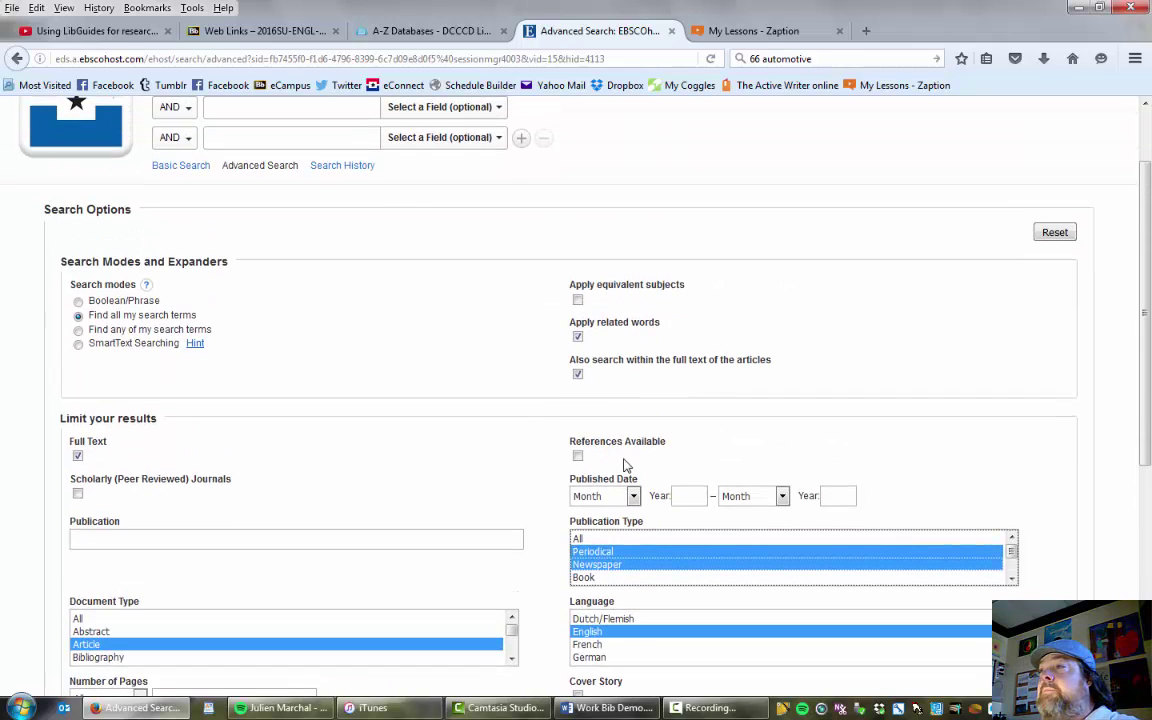
pyautogui.scroll(2, 273, 321)
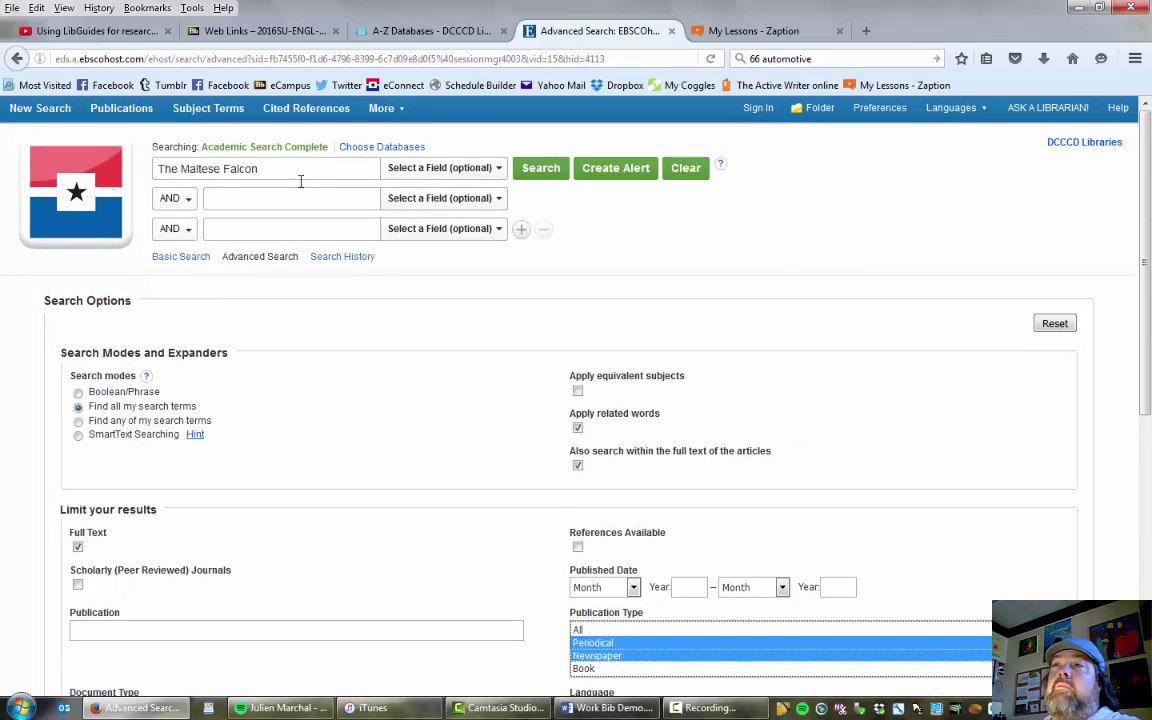
# Add 'stereotypes' as a second search term, narrowing the results to 45.
pyautogui.click(247, 199)
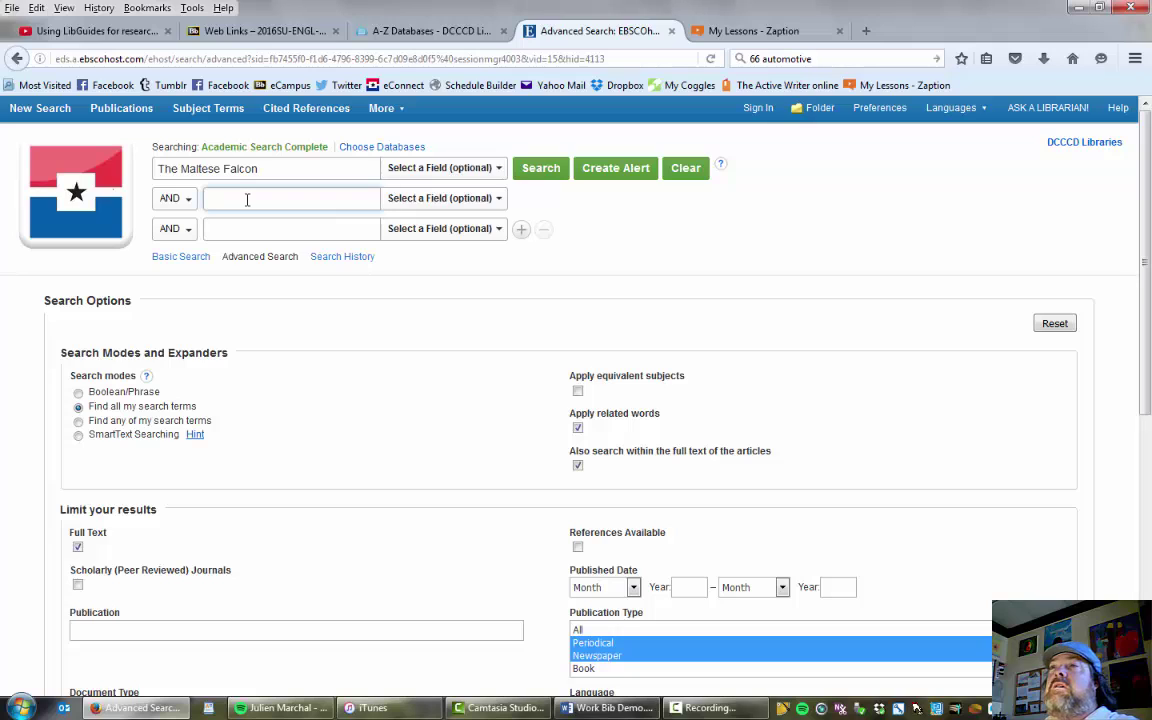
pyautogui.write('ster')
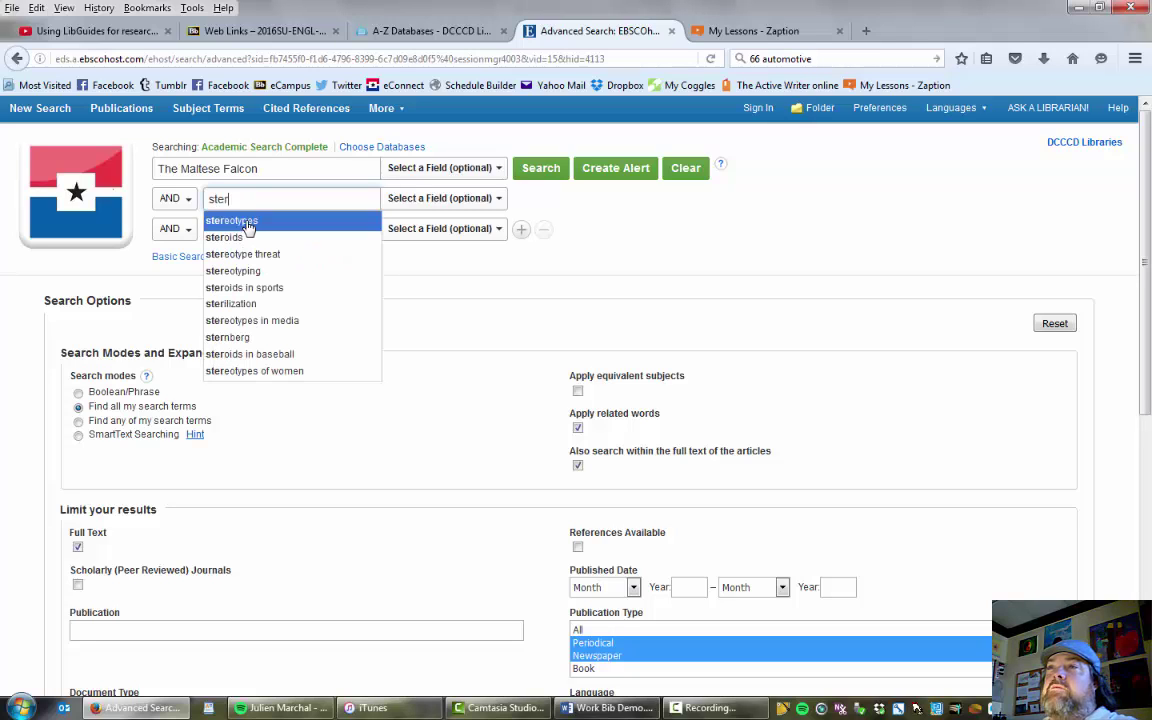
pyautogui.click(240, 221)
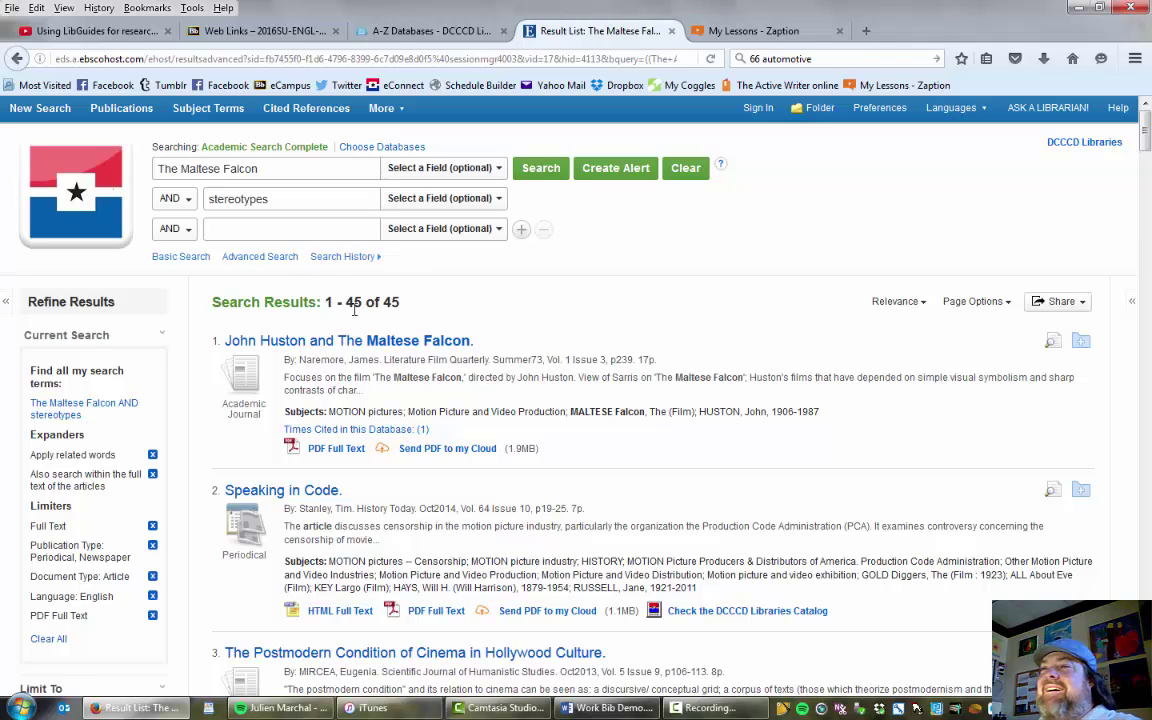
# Add 'women in literature' as a third search term and browse the 31 results.
pyautogui.scroll(-2, 560, 387)
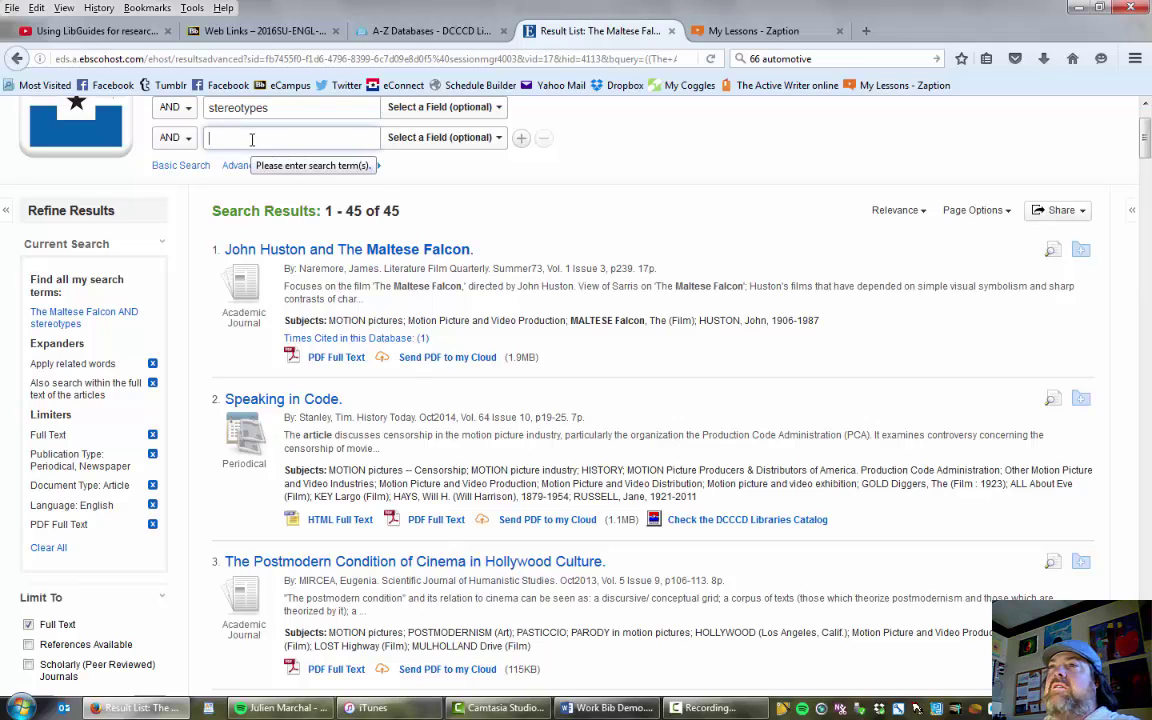
pyautogui.write('women in lit')
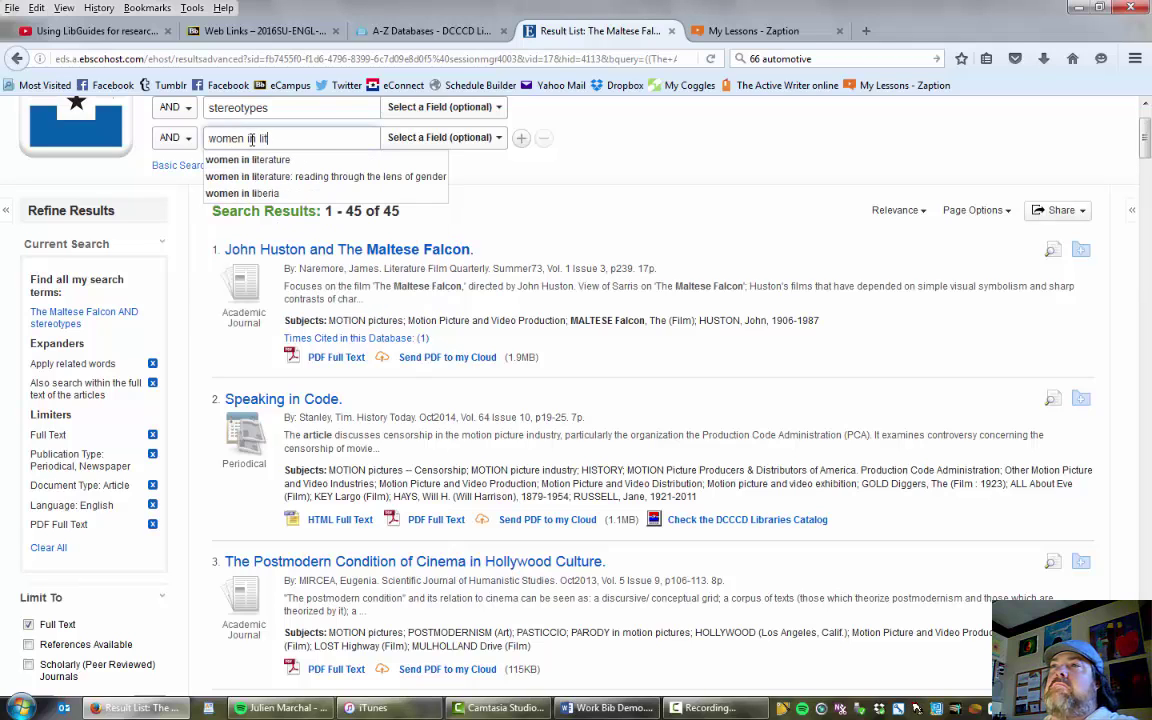
pyautogui.write('erature')
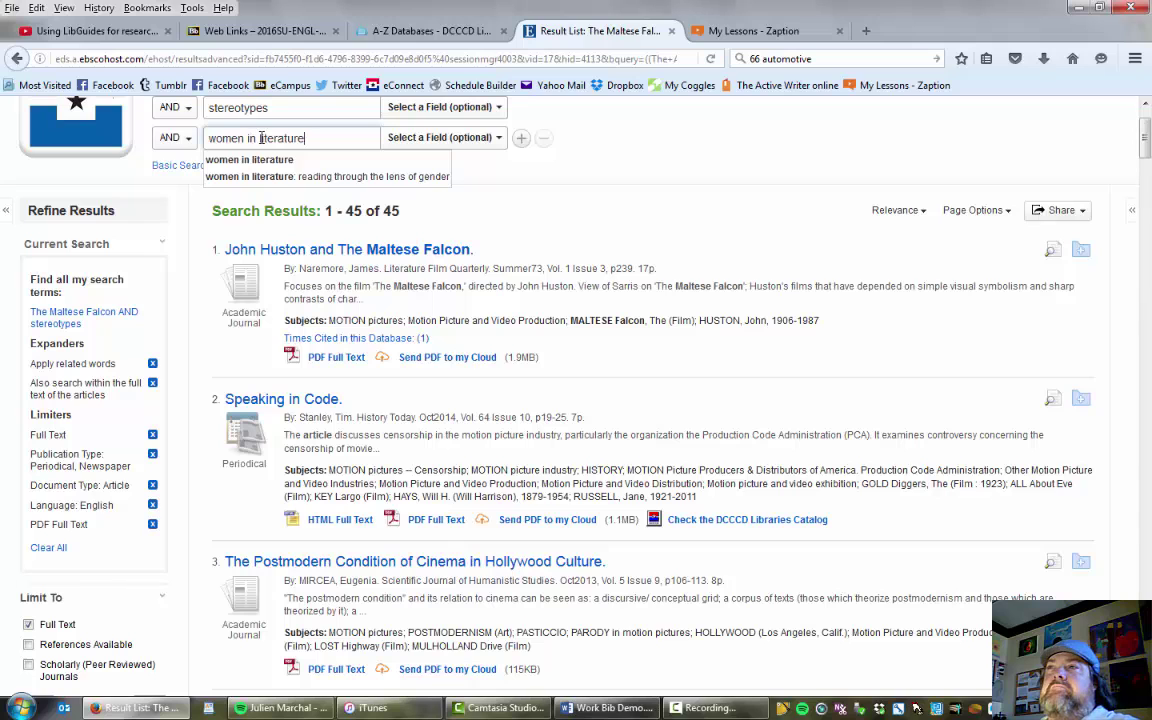
pyautogui.click(222, 159)
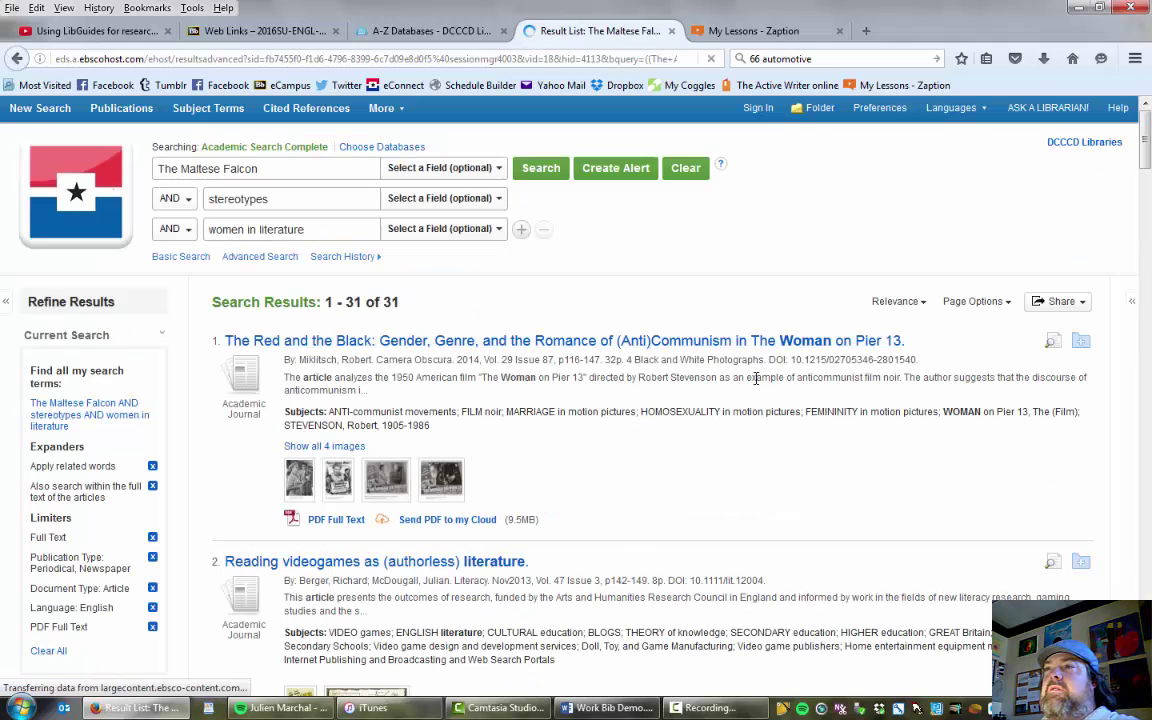
pyautogui.scroll(-2, 720, 370)
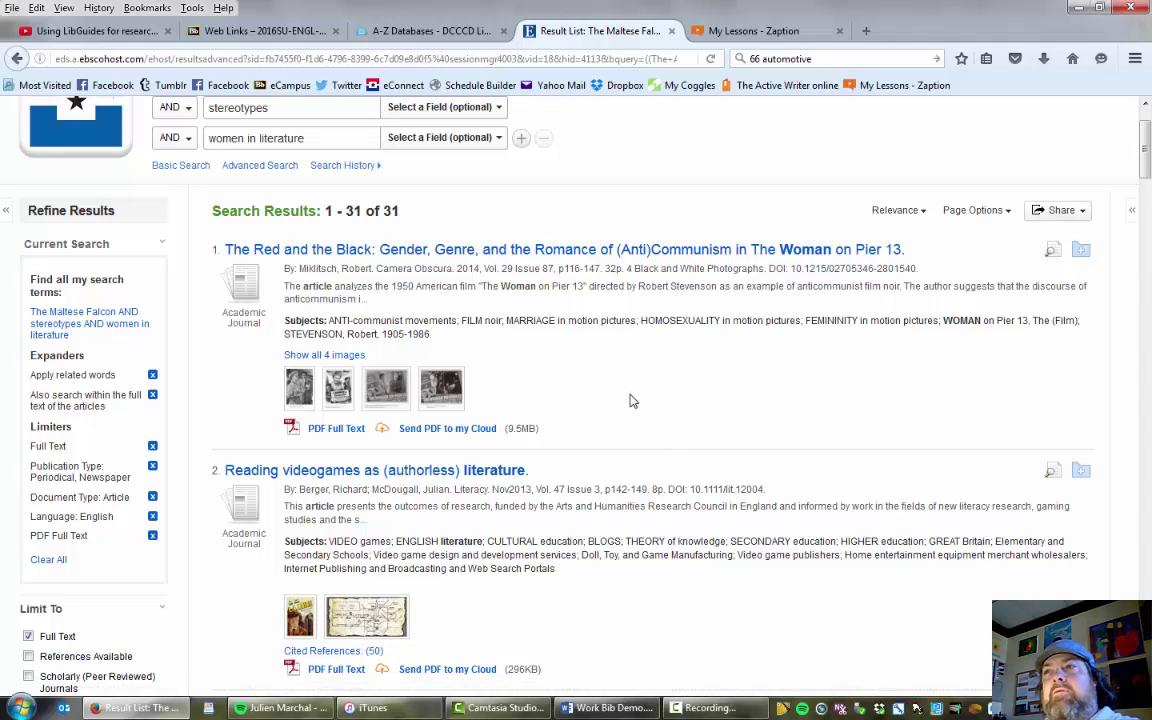
pyautogui.scroll(2, 660, 405)
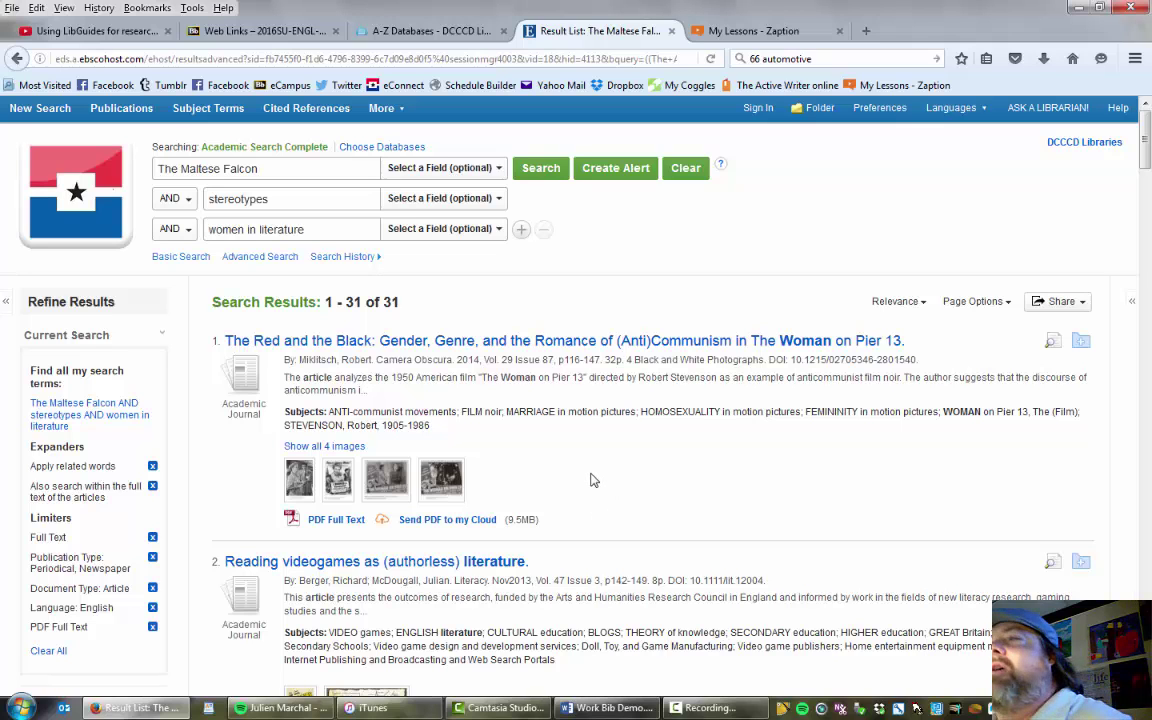
pyautogui.scroll(-2, 630, 480)
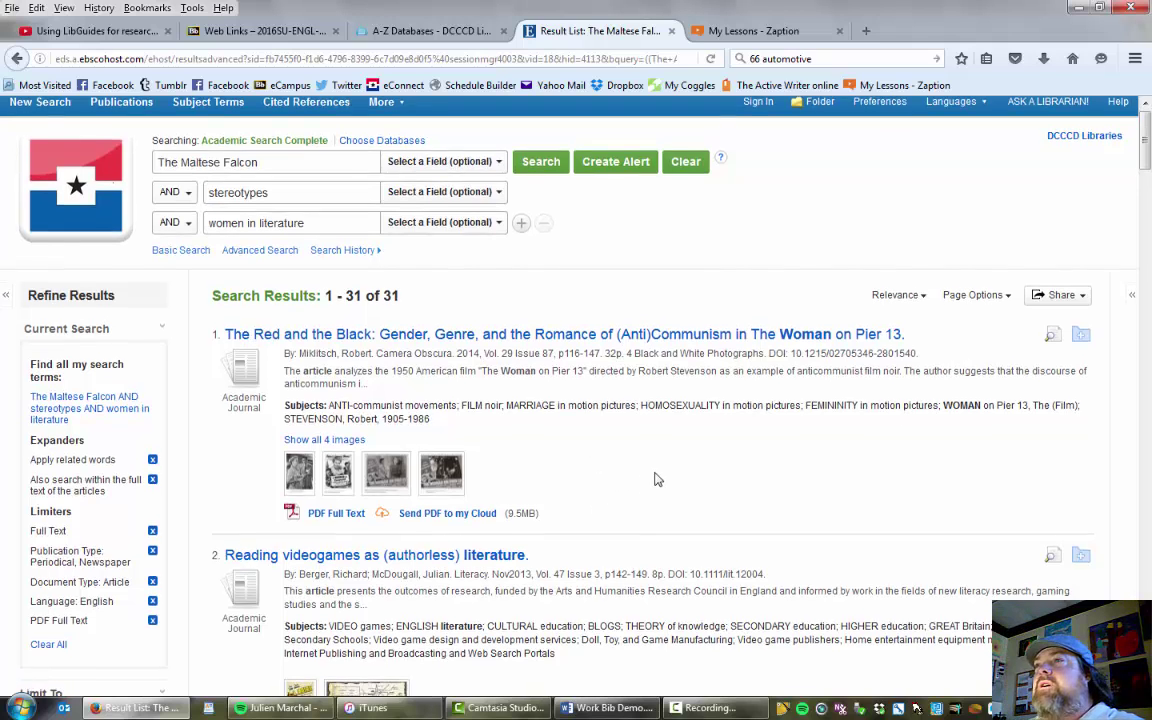
pyautogui.scroll(-2, 612, 430)
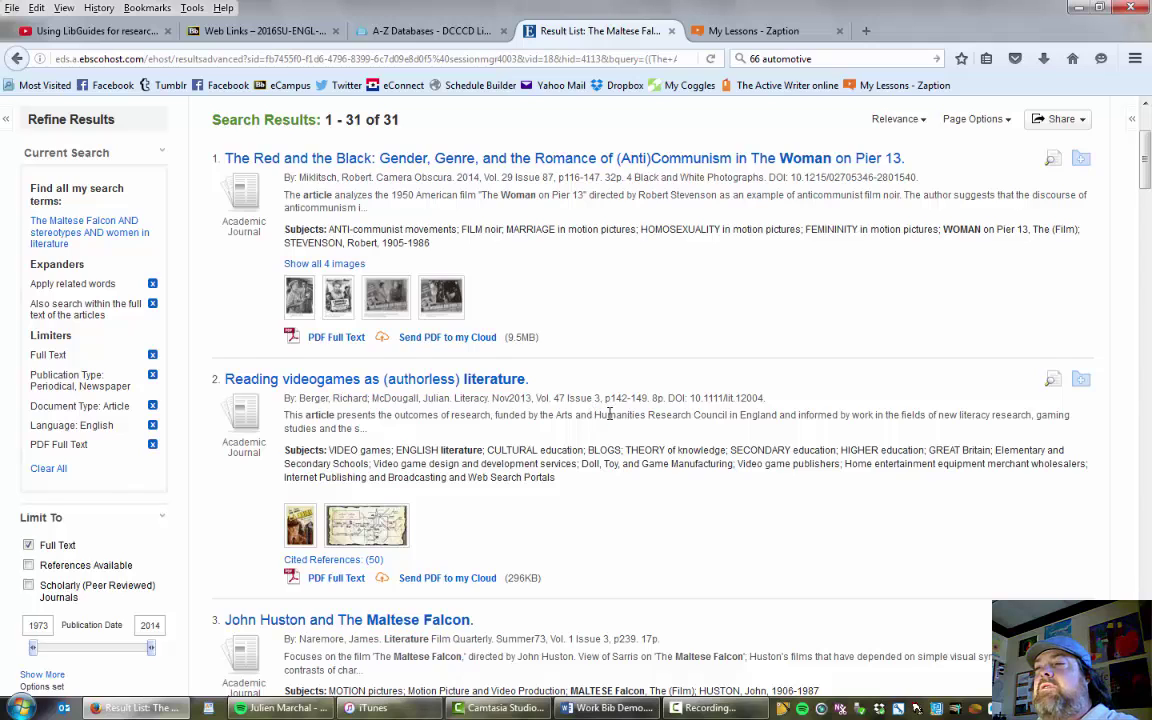
pyautogui.scroll(2, 609, 413)
pyautogui.scroll(2, 609, 413)
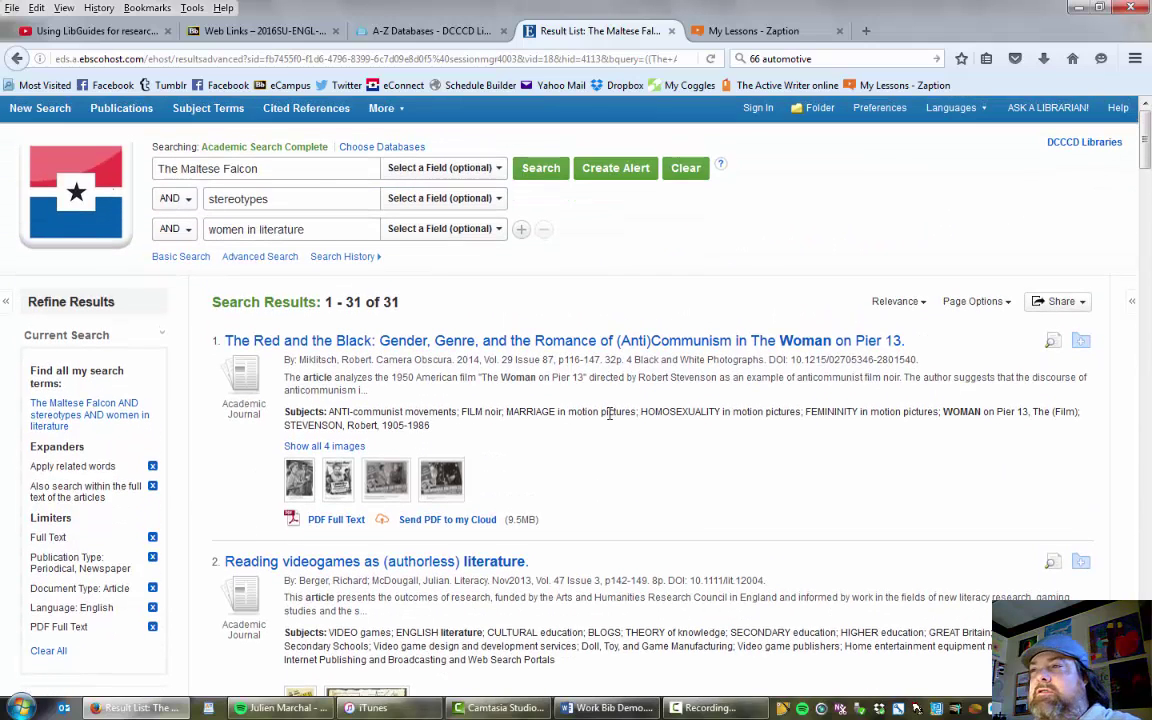
pyautogui.scroll(-2, 580, 430)
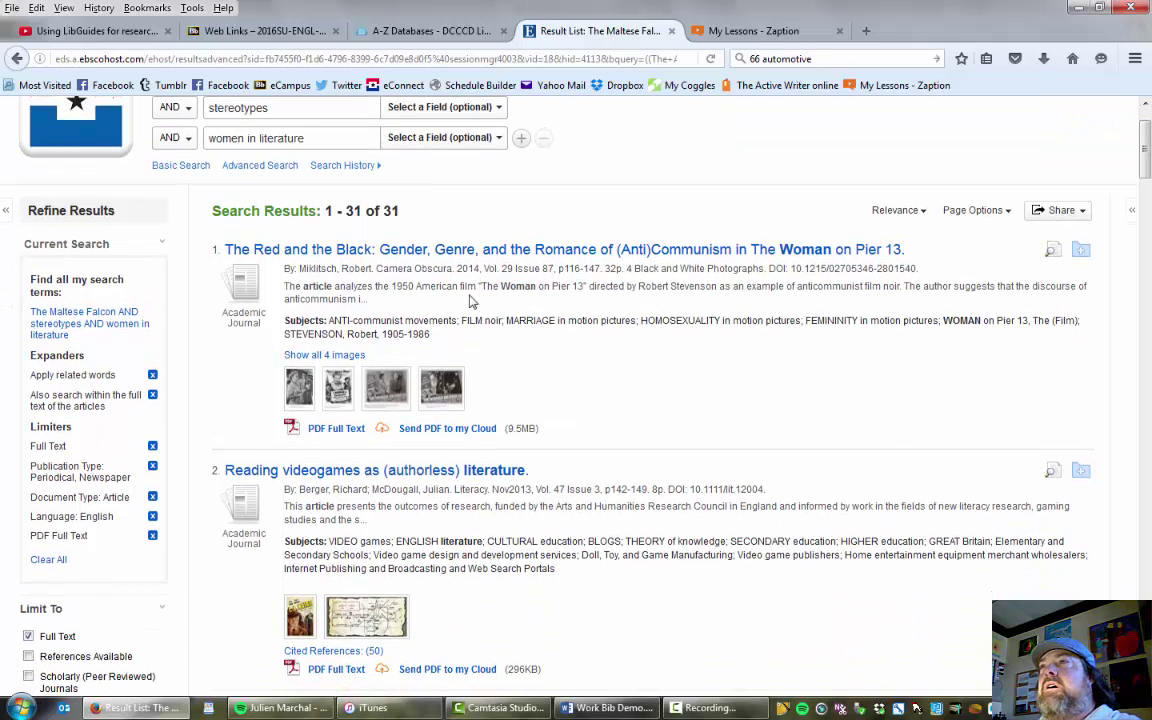
pyautogui.scroll(2, 470, 301)
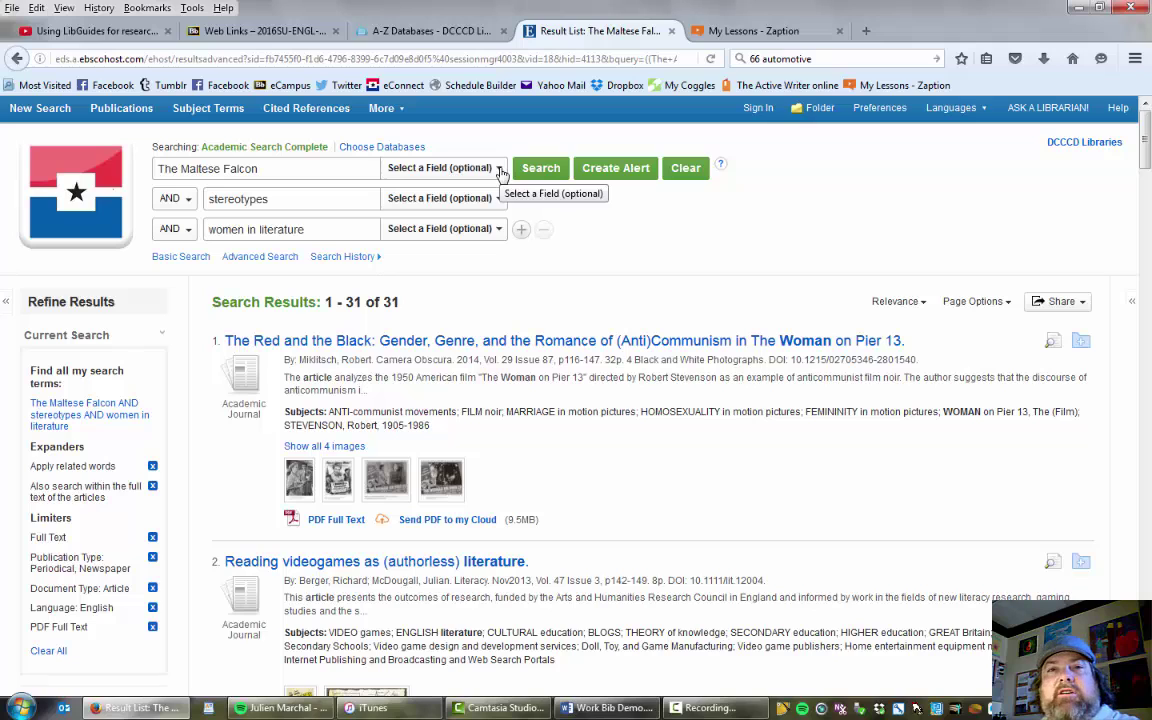
pyautogui.click(499, 170)
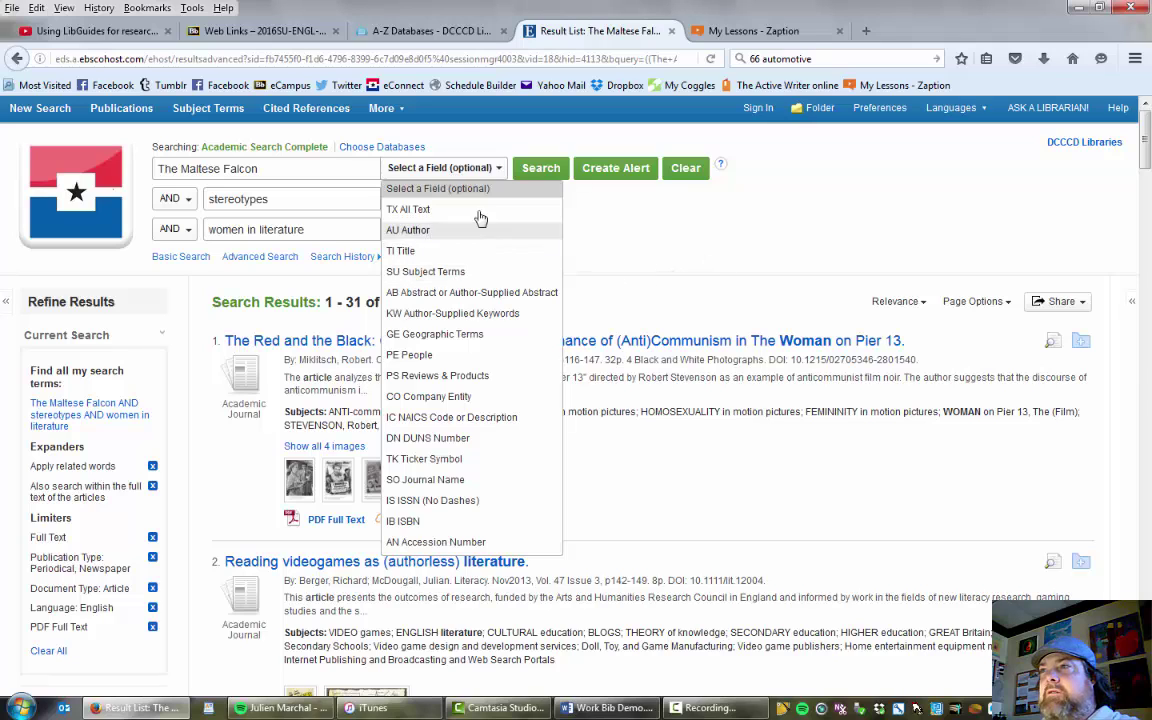
pyautogui.click(603, 213)
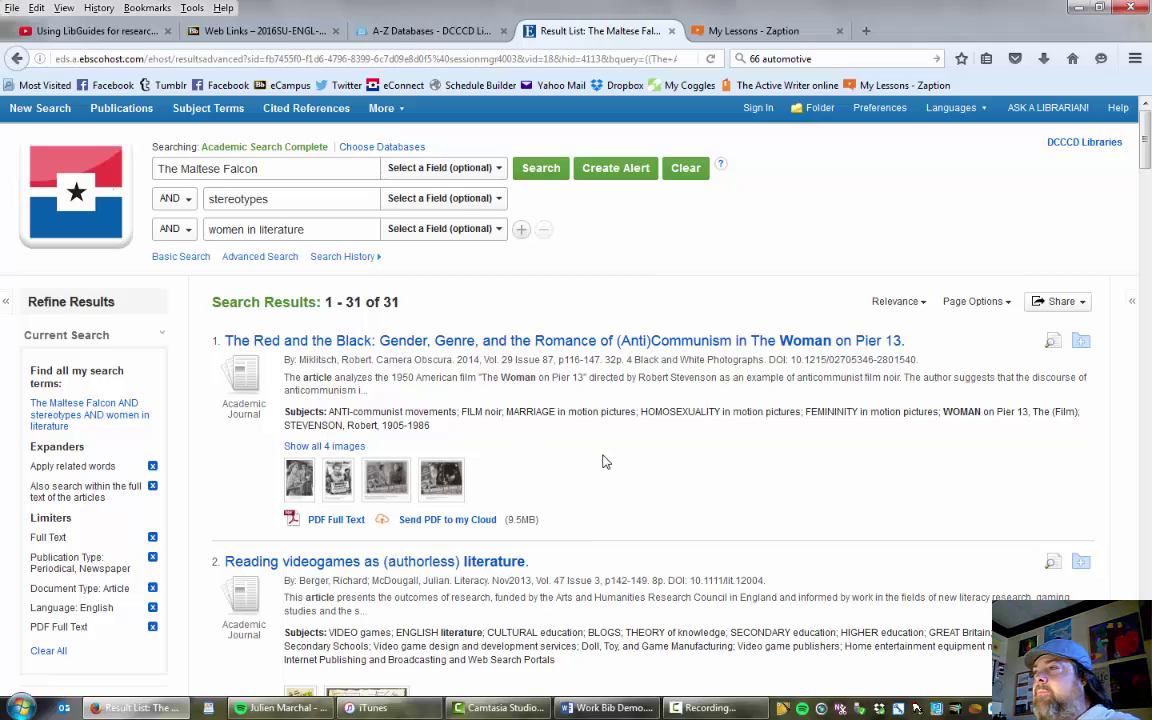
pyautogui.scroll(-3, 565, 449)
pyautogui.scroll(-1, 565, 449)
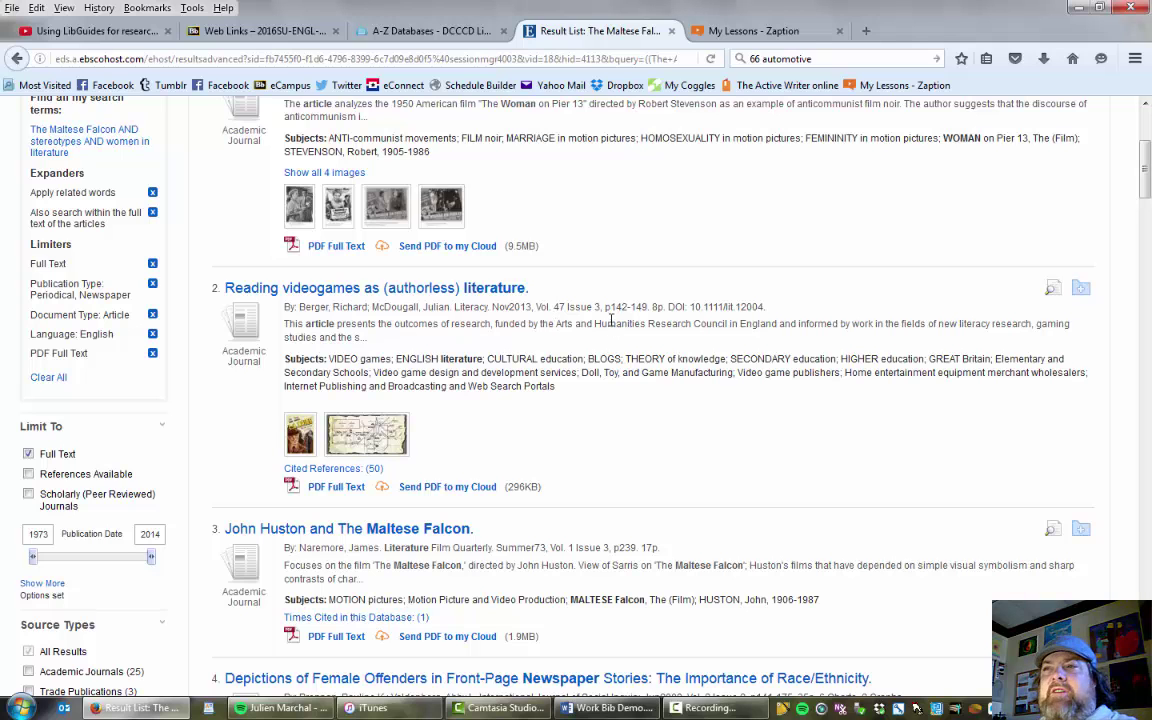
pyautogui.scroll(-3, 600, 318)
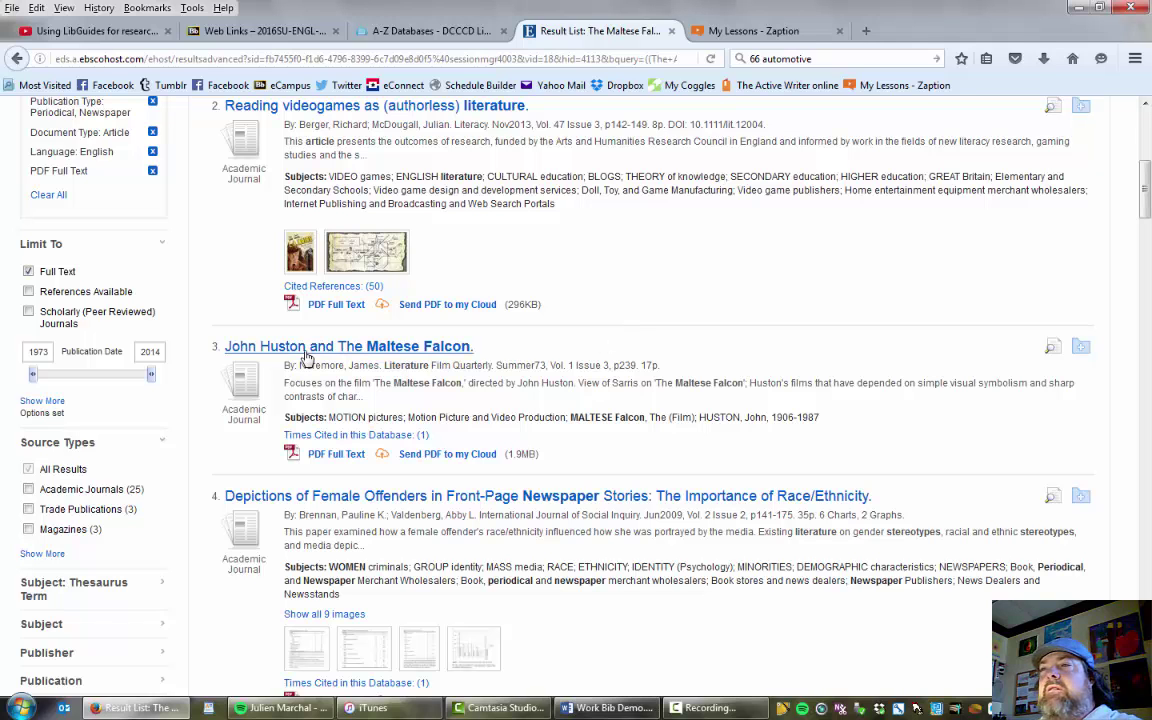
pyautogui.scroll(-2, 576, 341)
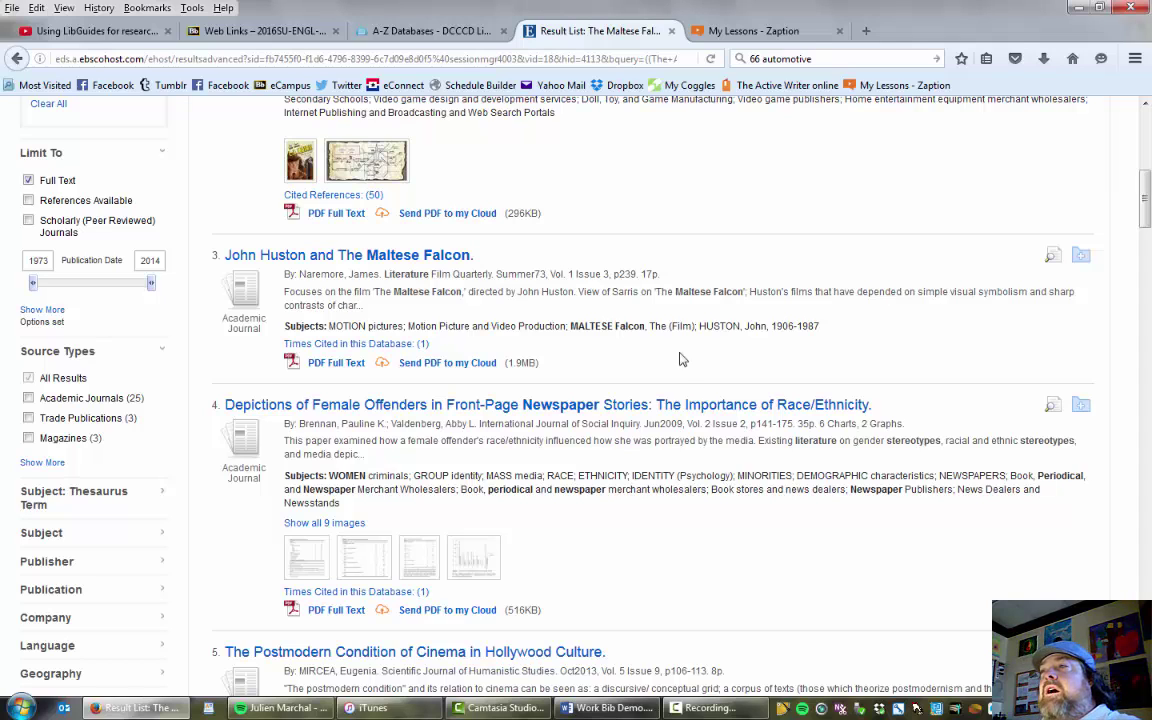
pyautogui.scroll(-2, 568, 345)
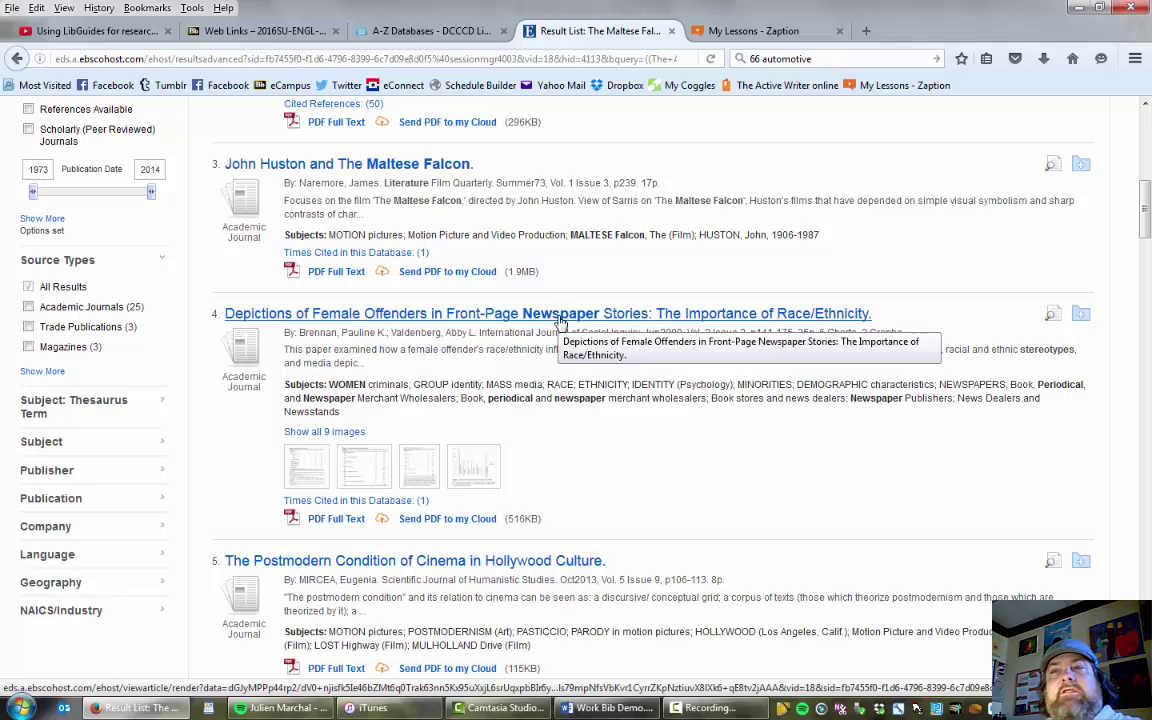
# Open result 4, 'Depictions of Female Offenders in Front-Page Newspaper Stories', and scroll to its abstract.
pyautogui.click(404, 314)
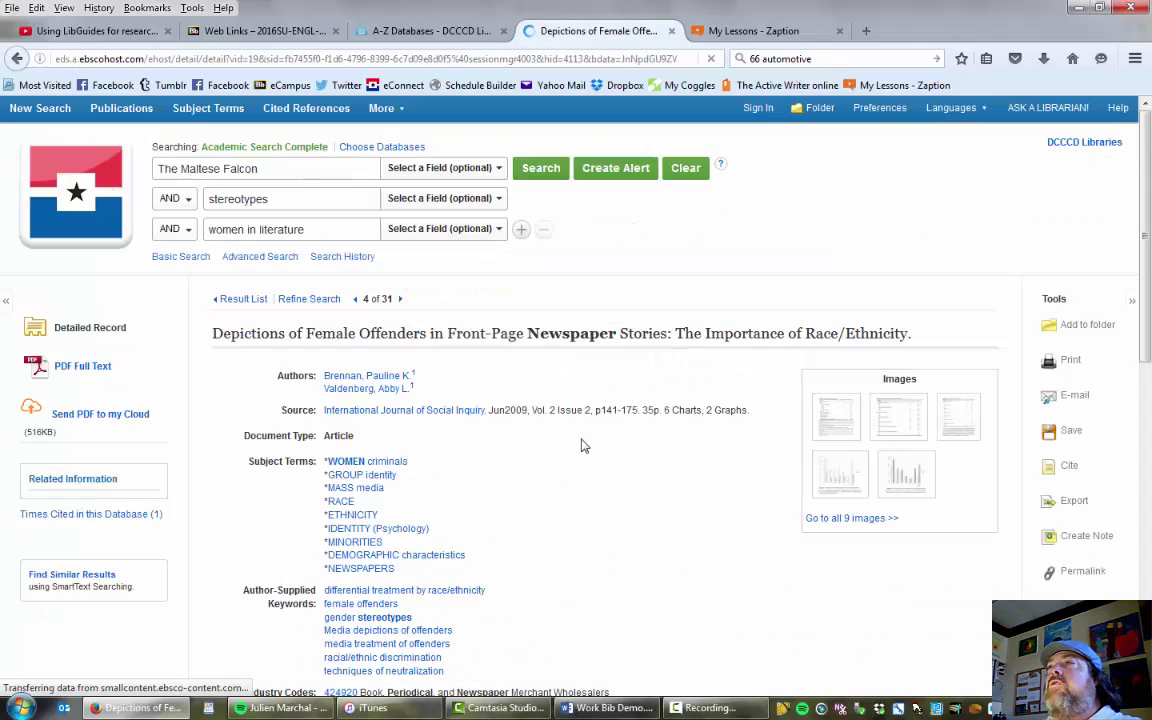
pyautogui.scroll(-2, 545, 460)
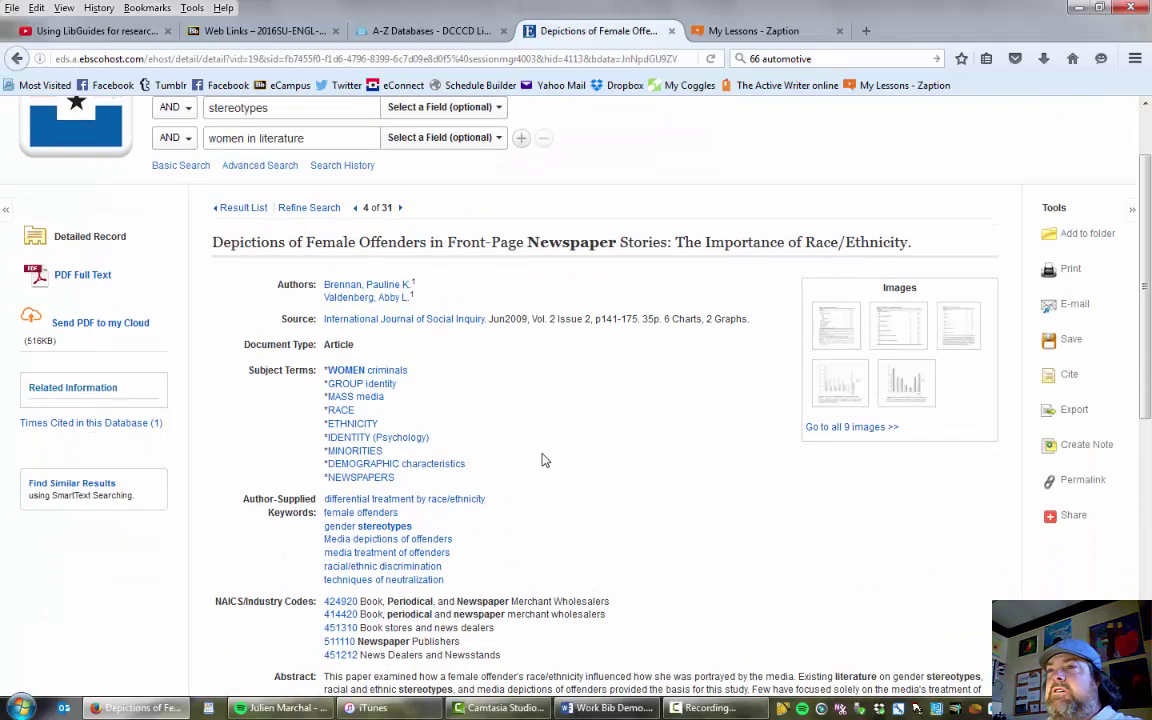
pyautogui.scroll(-2, 545, 460)
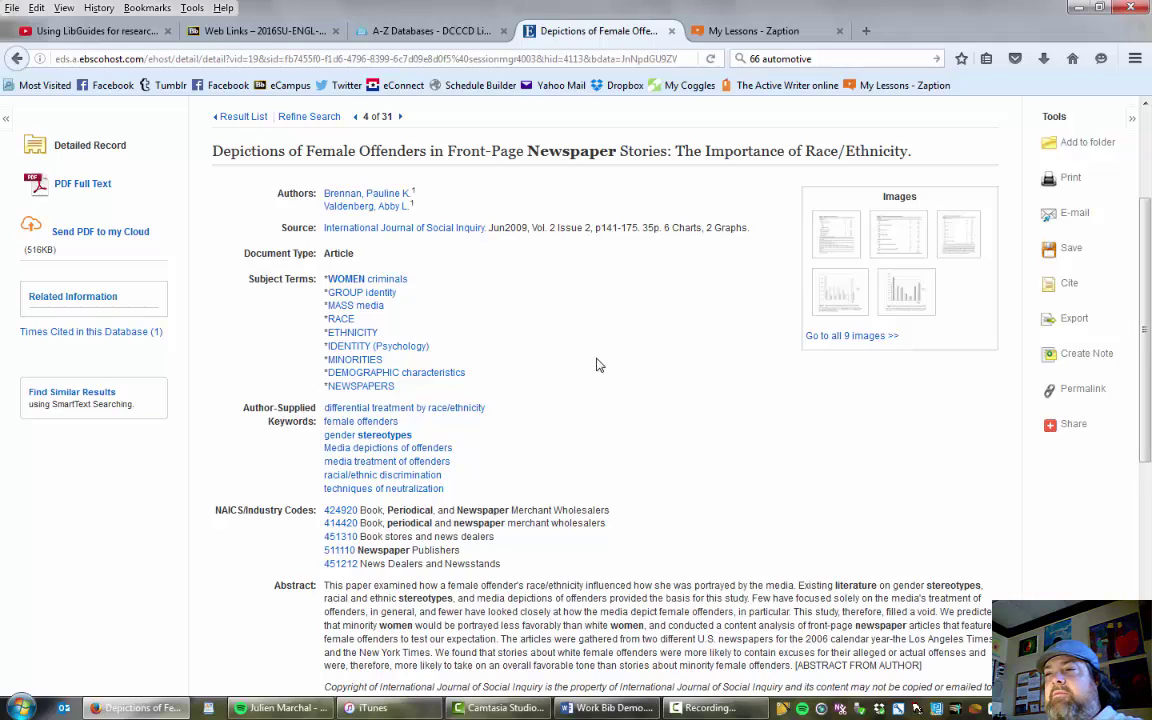
pyautogui.scroll(-4, 596, 365)
pyautogui.scroll(4, 684, 388)
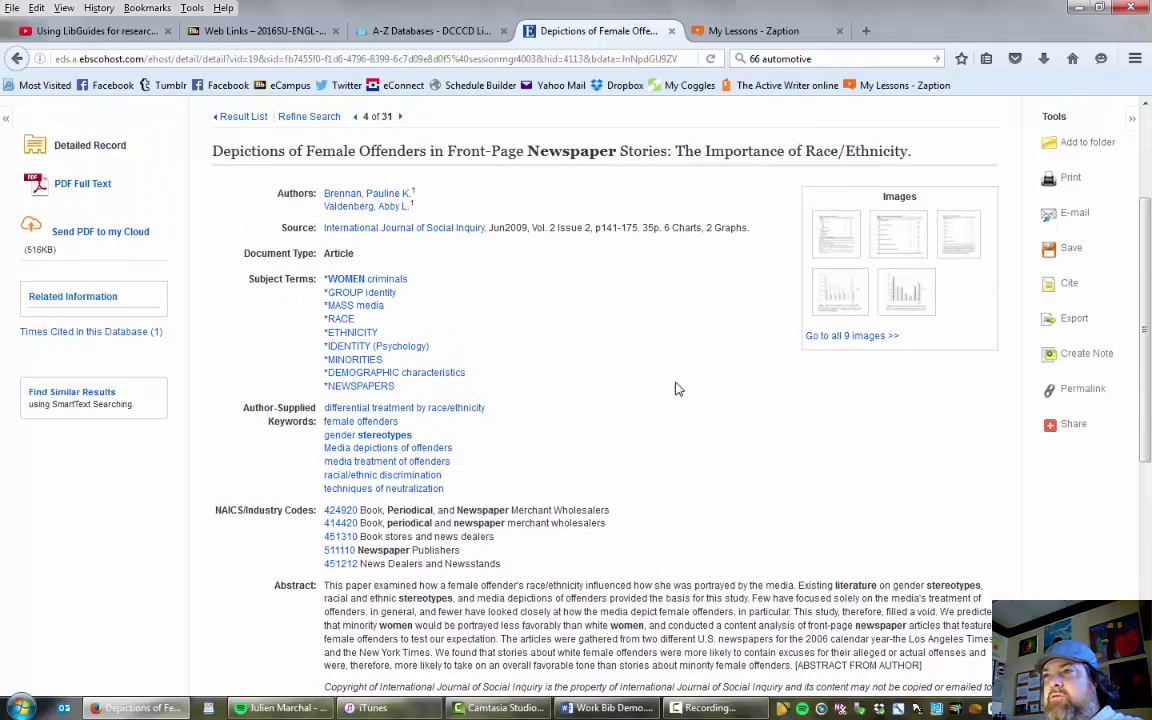
pyautogui.scroll(-4, 545, 326)
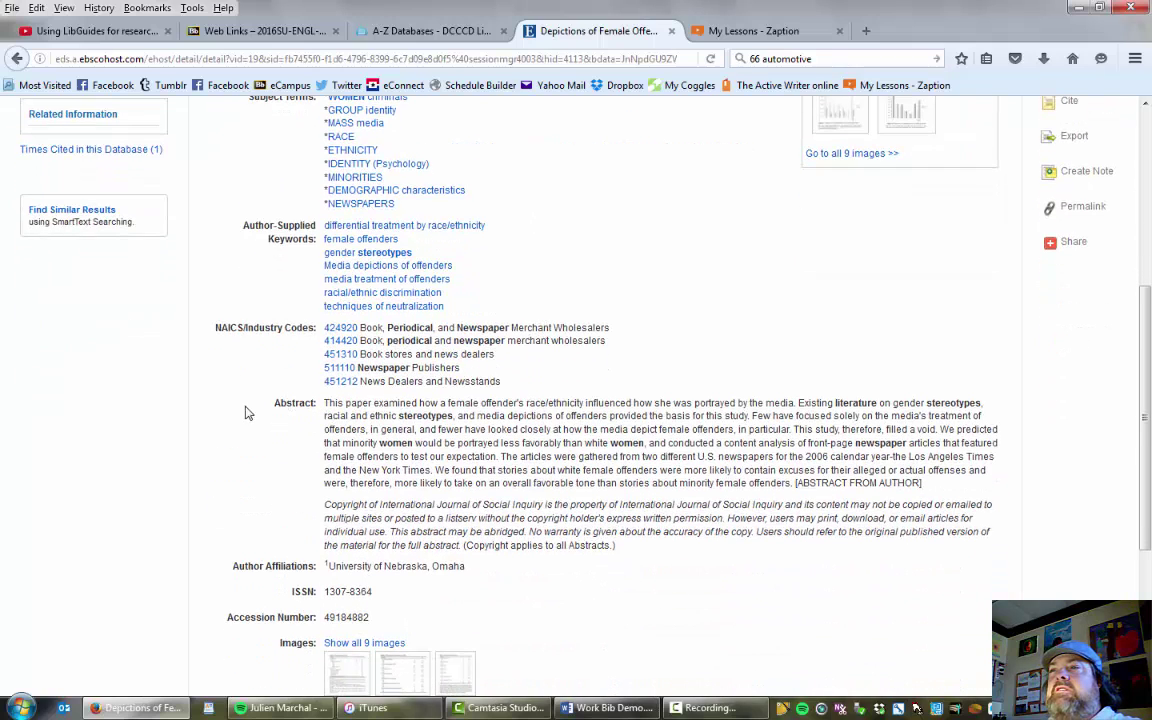
# Highlight the abstract, then scroll up to the source: International Journal of Social Inquiry, Jun2009, Vol. 2 Issue 2.
pyautogui.moveTo(325, 407); pyautogui.dragTo(793, 485)
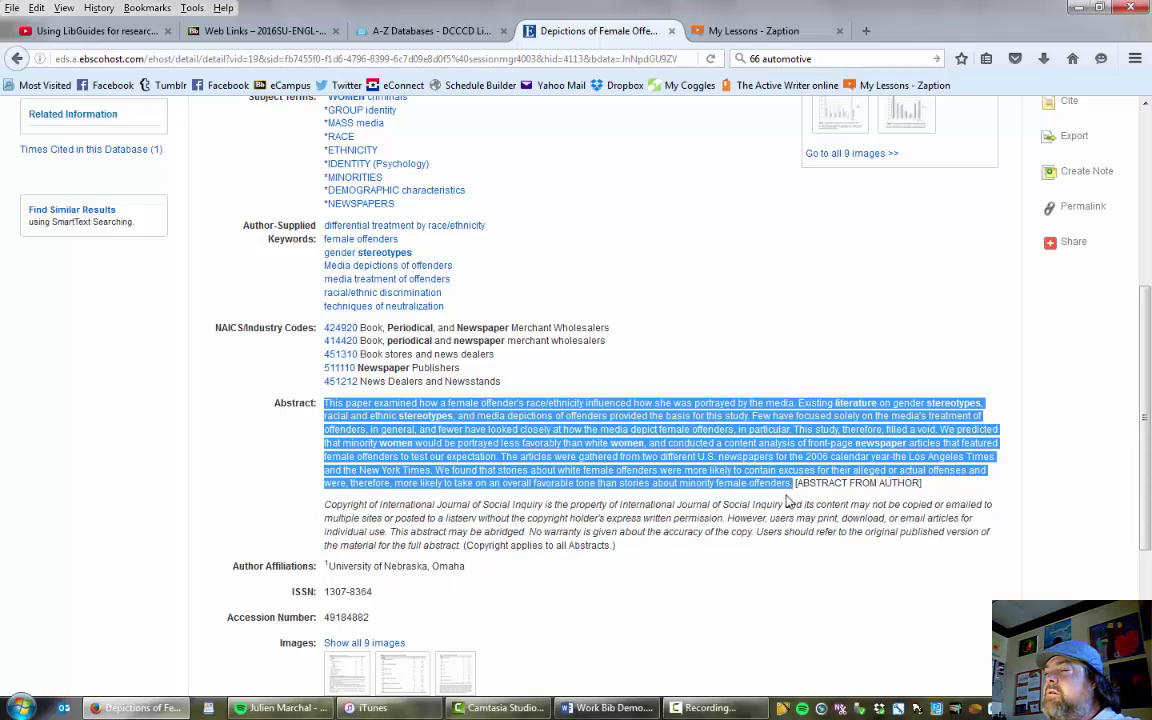
pyautogui.scroll(-3, 782, 525)
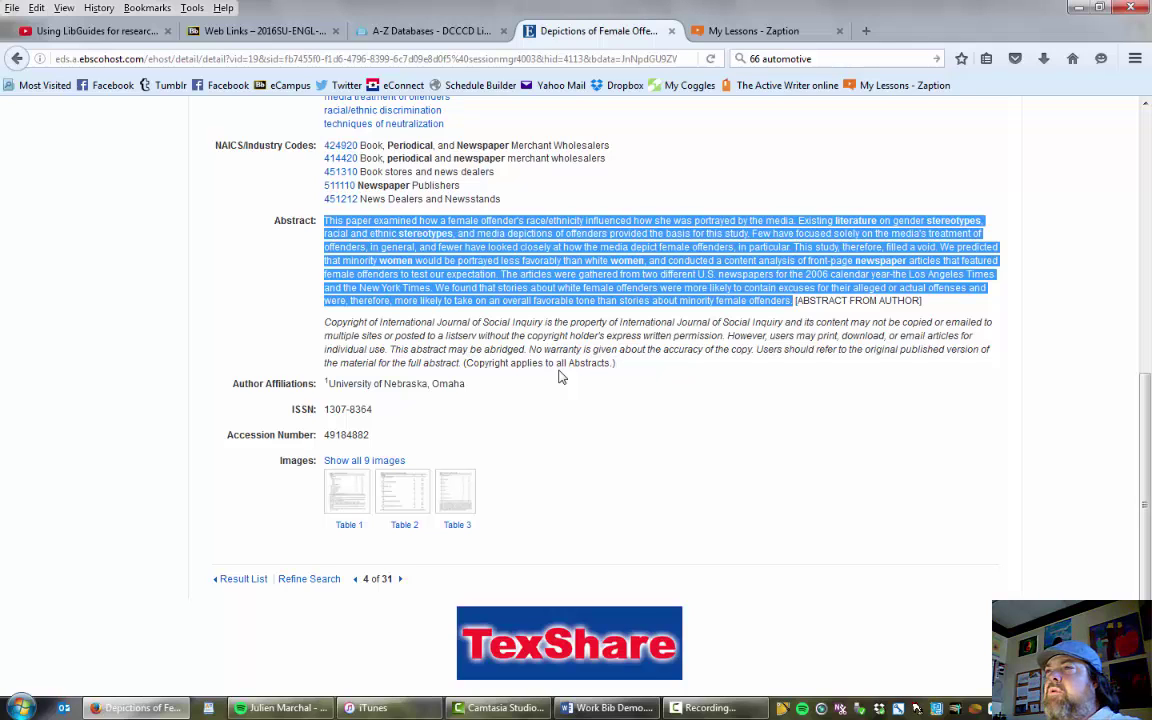
pyautogui.click(376, 270)
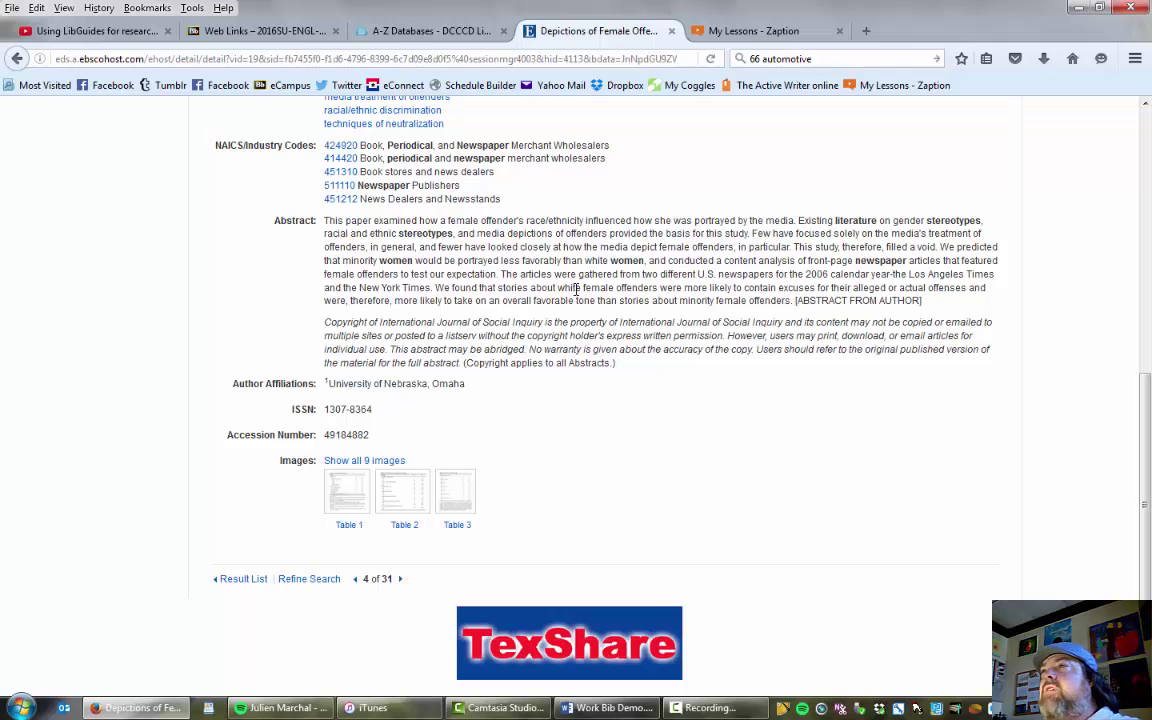
pyautogui.scroll(2, 520, 355)
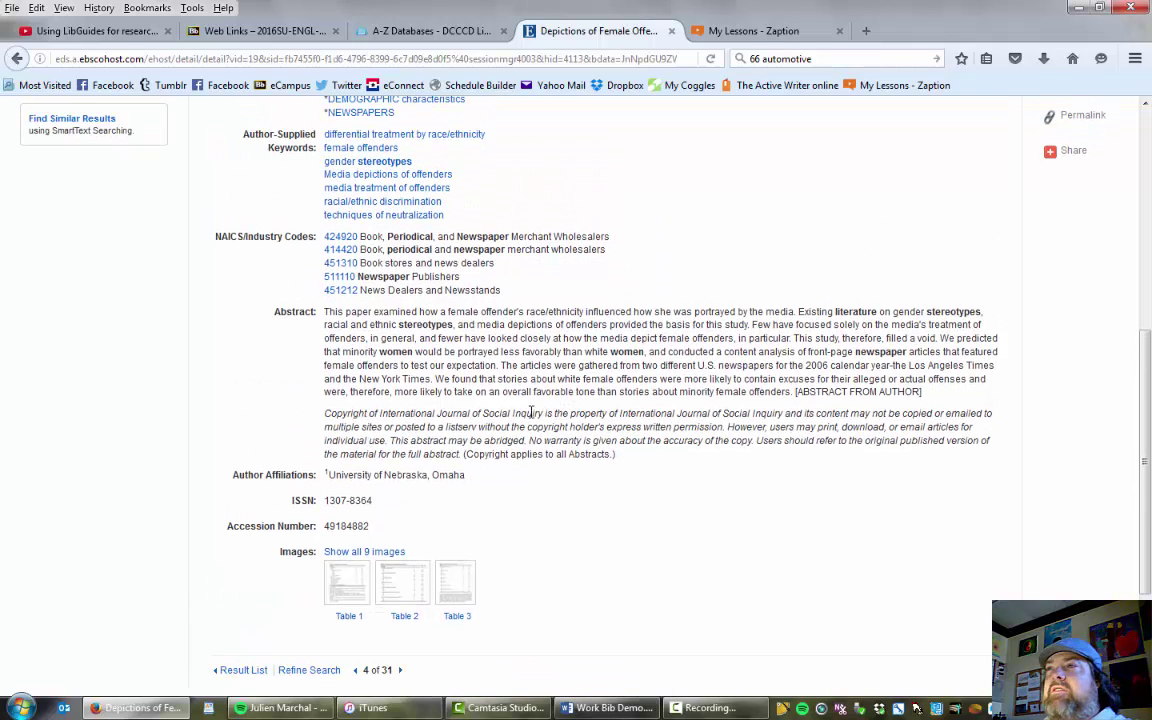
pyautogui.scroll(2, 528, 418)
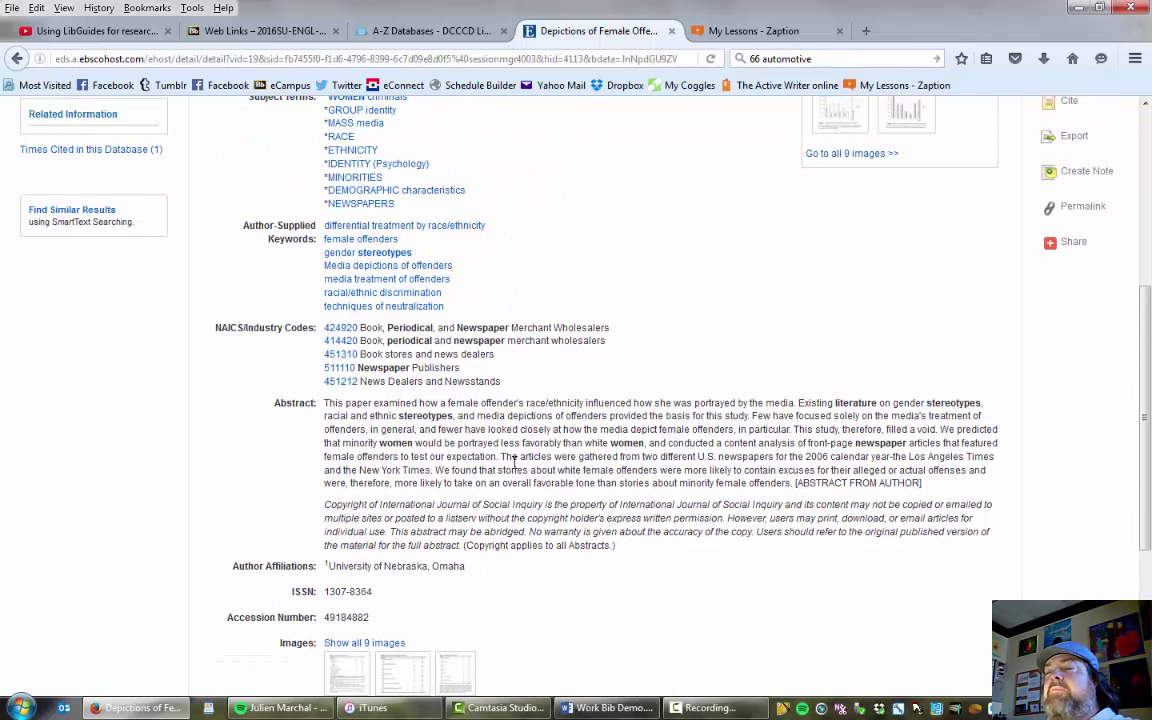
pyautogui.scroll(4, 512, 473)
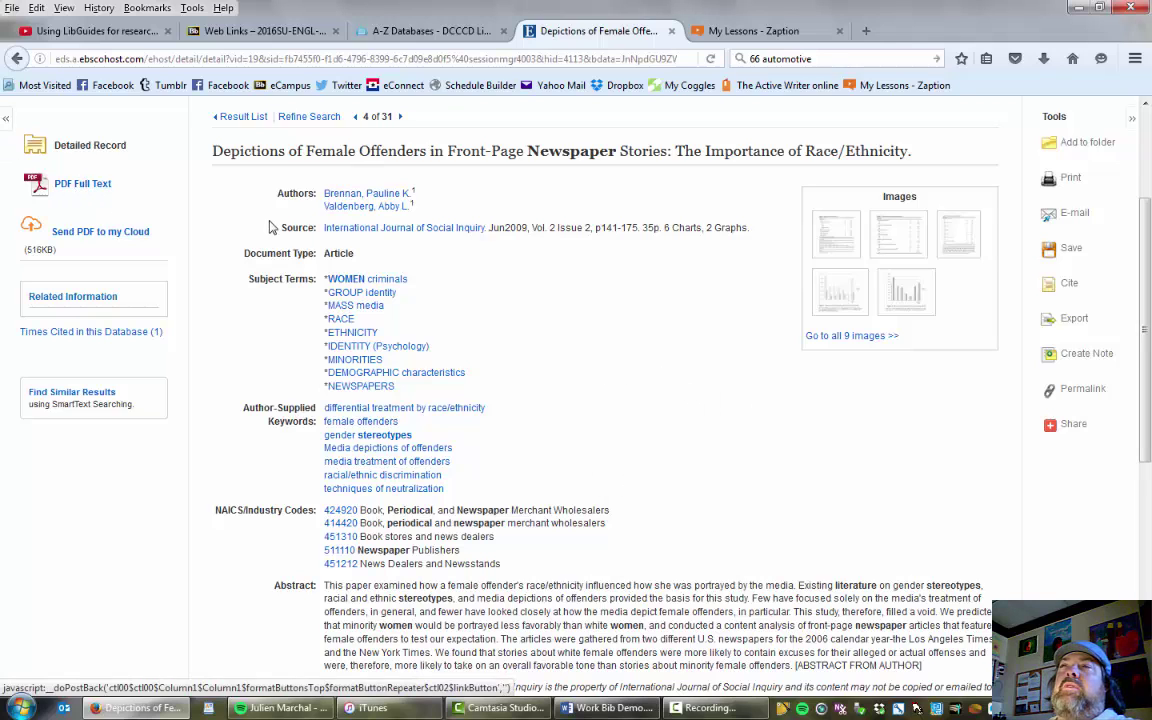
pyautogui.scroll(3, 70, 425)
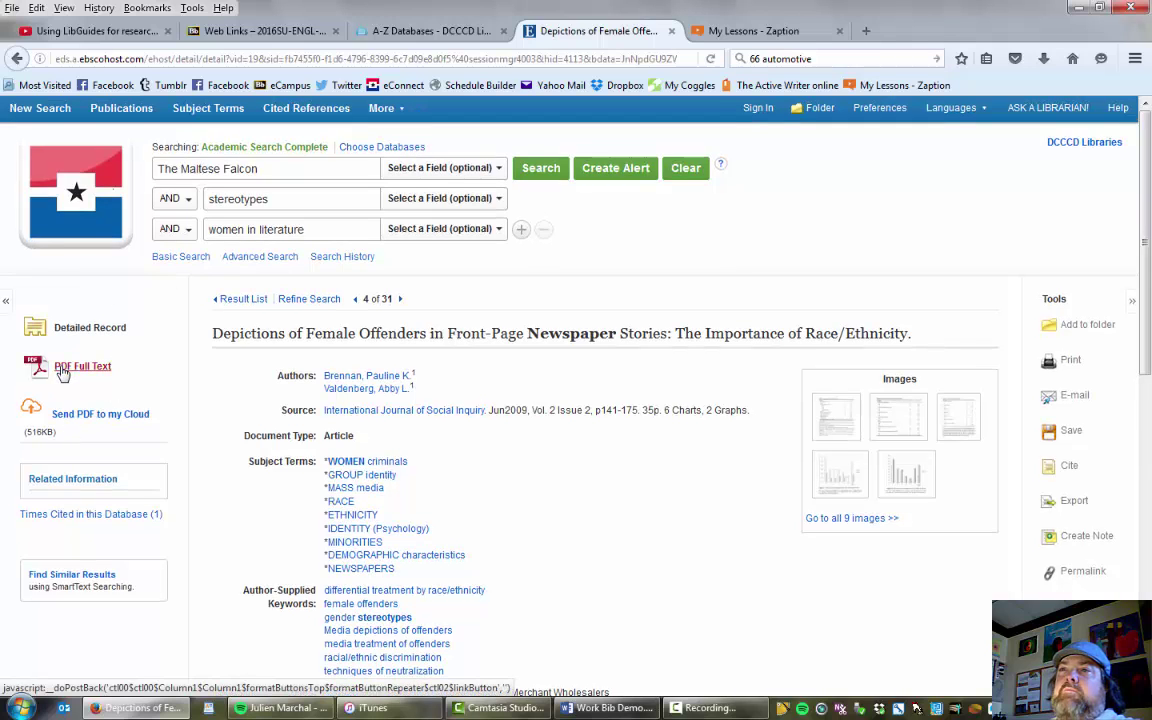
# Open the PDF Full Text and read down to the 'Bad' versus 'Mad/Sad' women section.
pyautogui.click(60, 367)
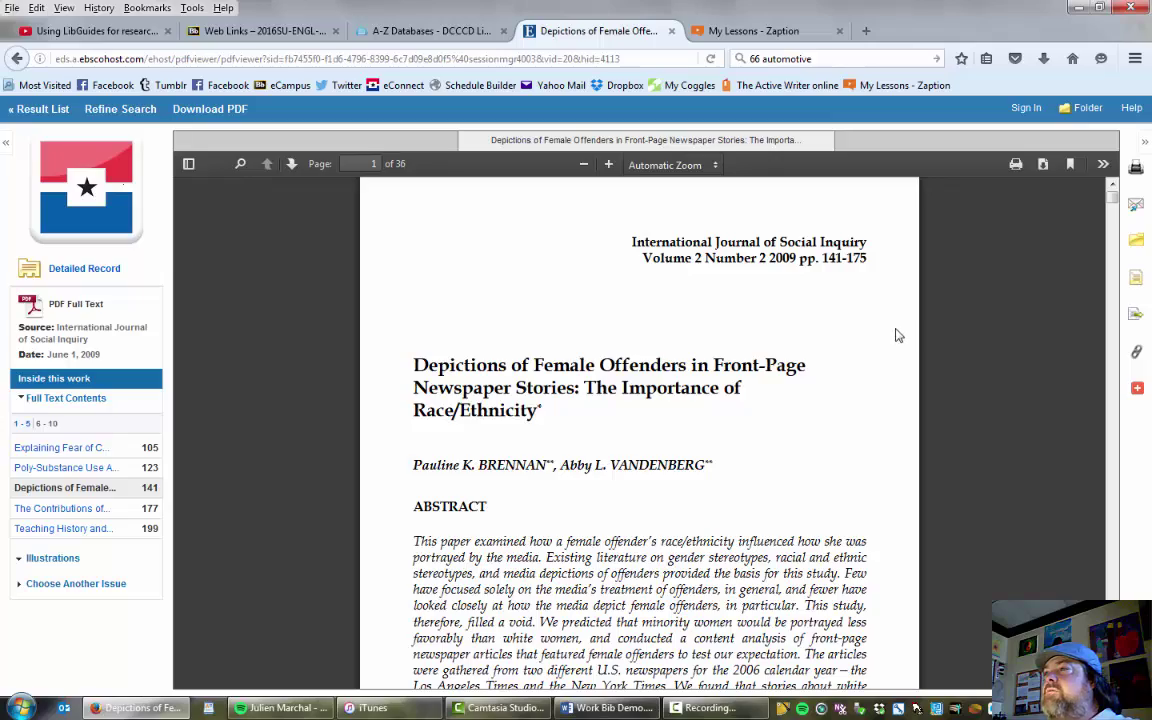
pyautogui.scroll(-1, 727, 398)
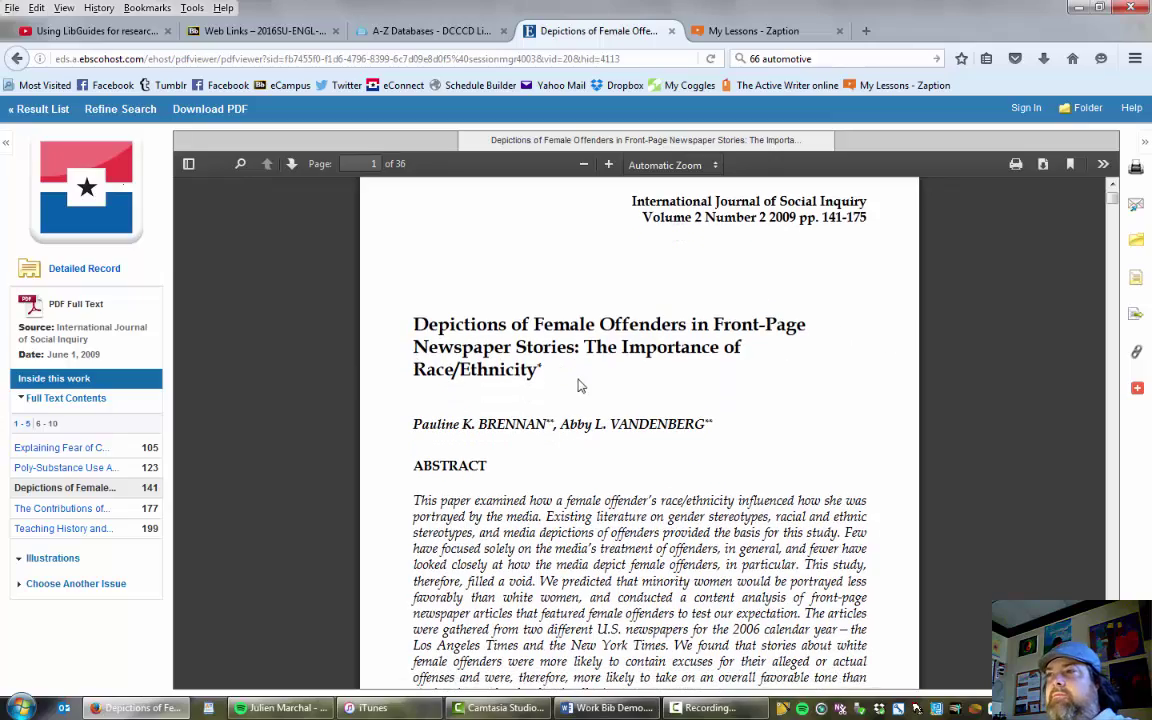
pyautogui.scroll(-5, 576, 386)
pyautogui.scroll(-12, 578, 383)
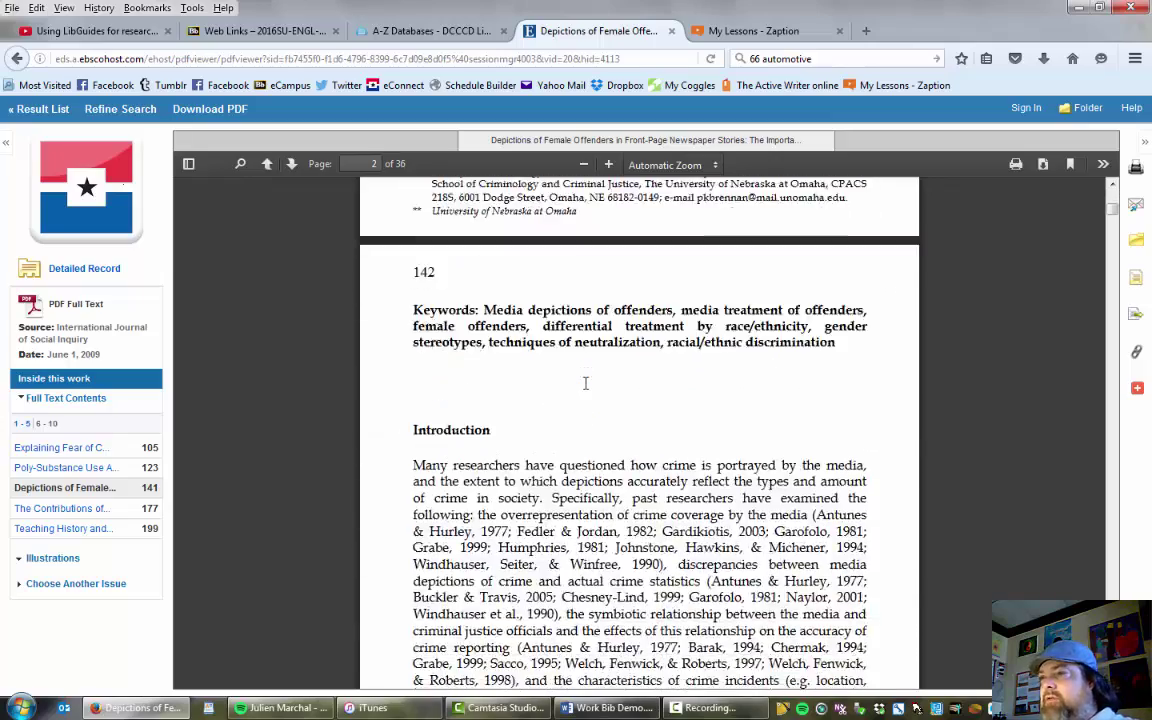
pyautogui.scroll(-20, 598, 386)
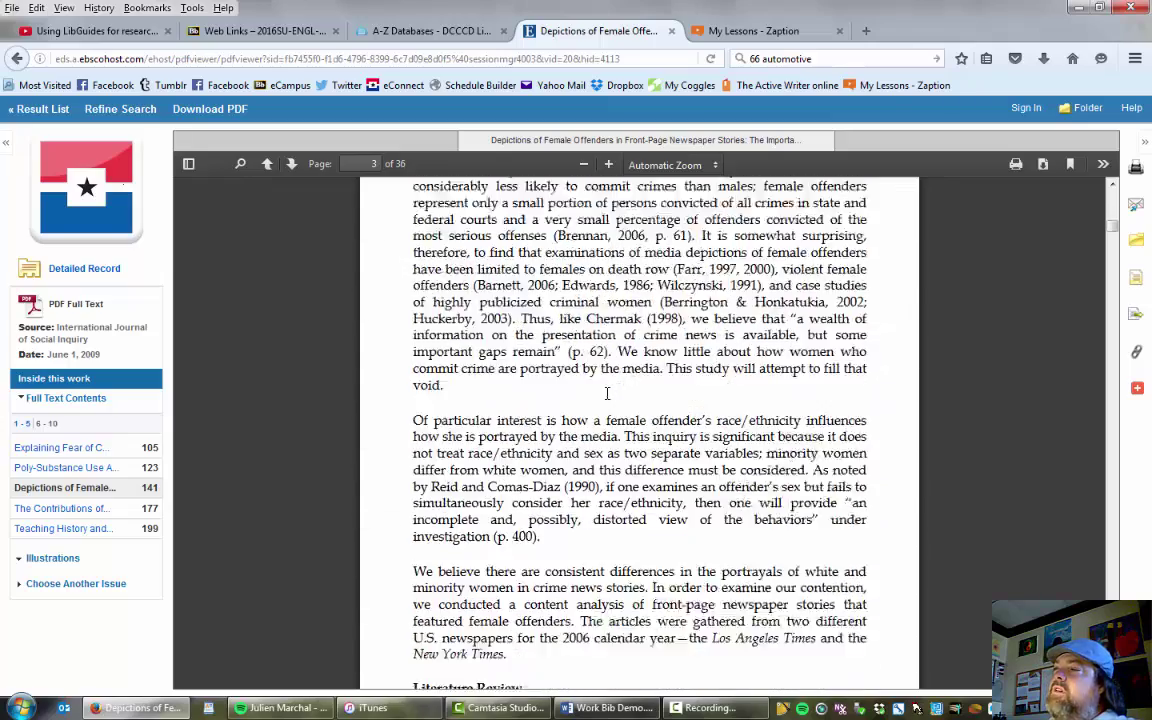
pyautogui.scroll(-15, 604, 412)
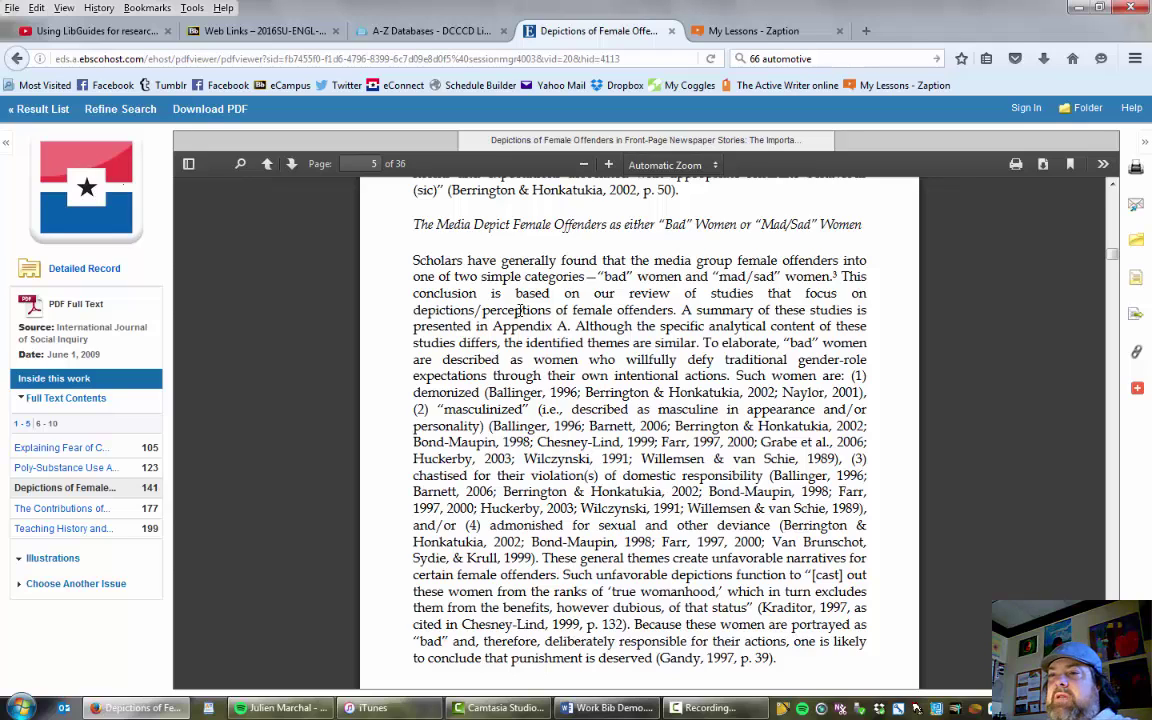
# Address the article e-mail to your own address with subject 'article for essay', keeping MLA citation format.
pyautogui.click(1138, 210)
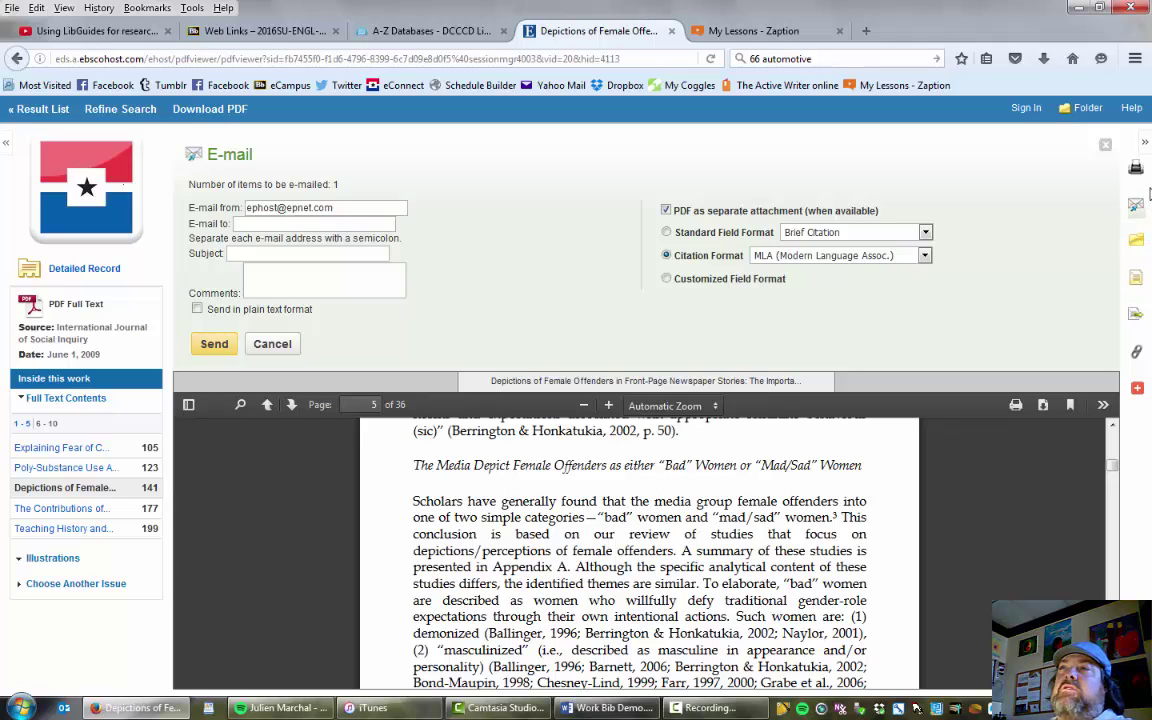
pyautogui.click(265, 223)
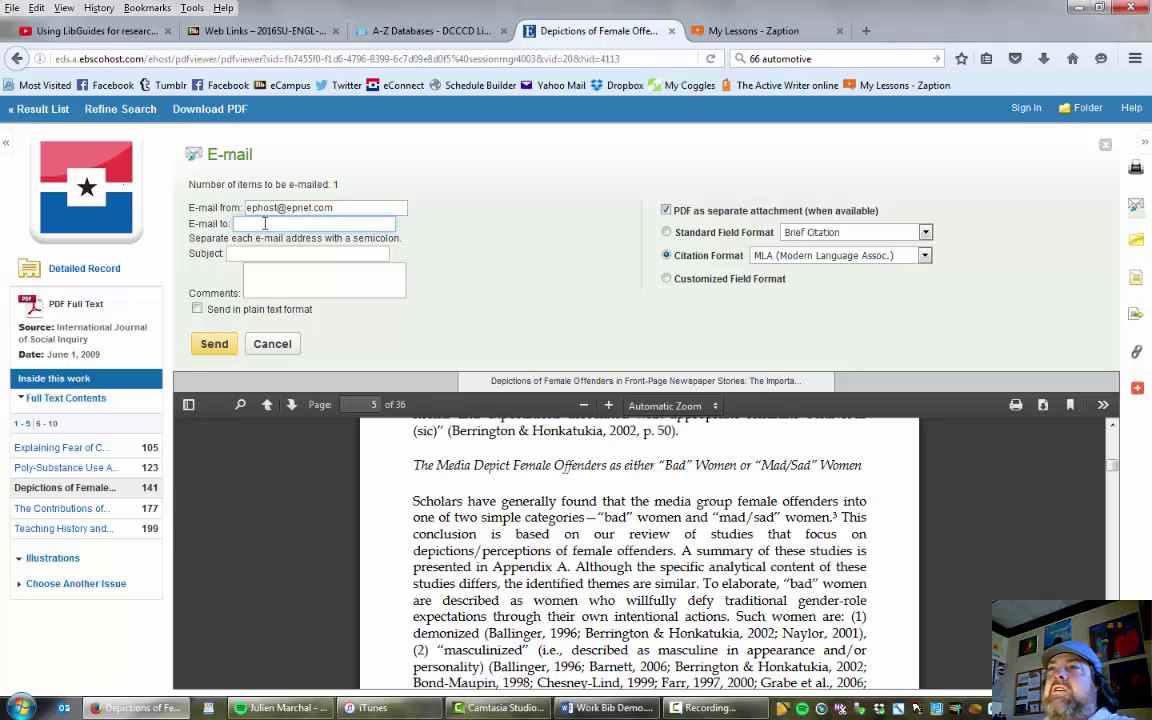
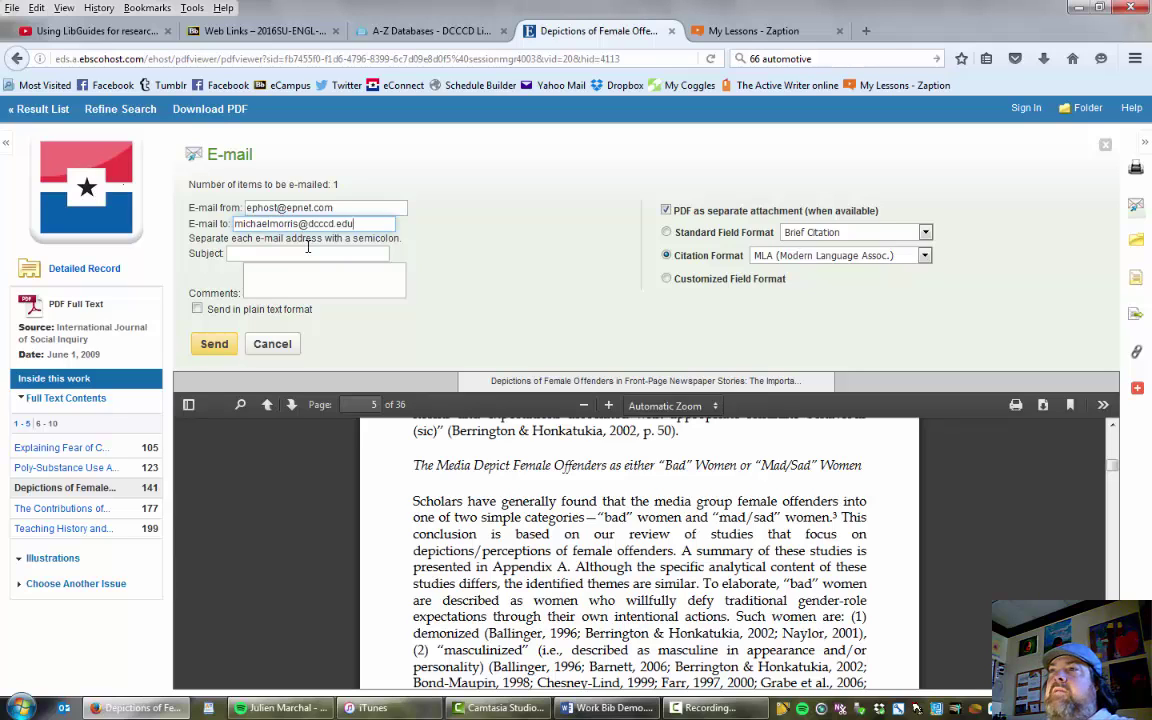
pyautogui.click(300, 251)
pyautogui.write('article ')
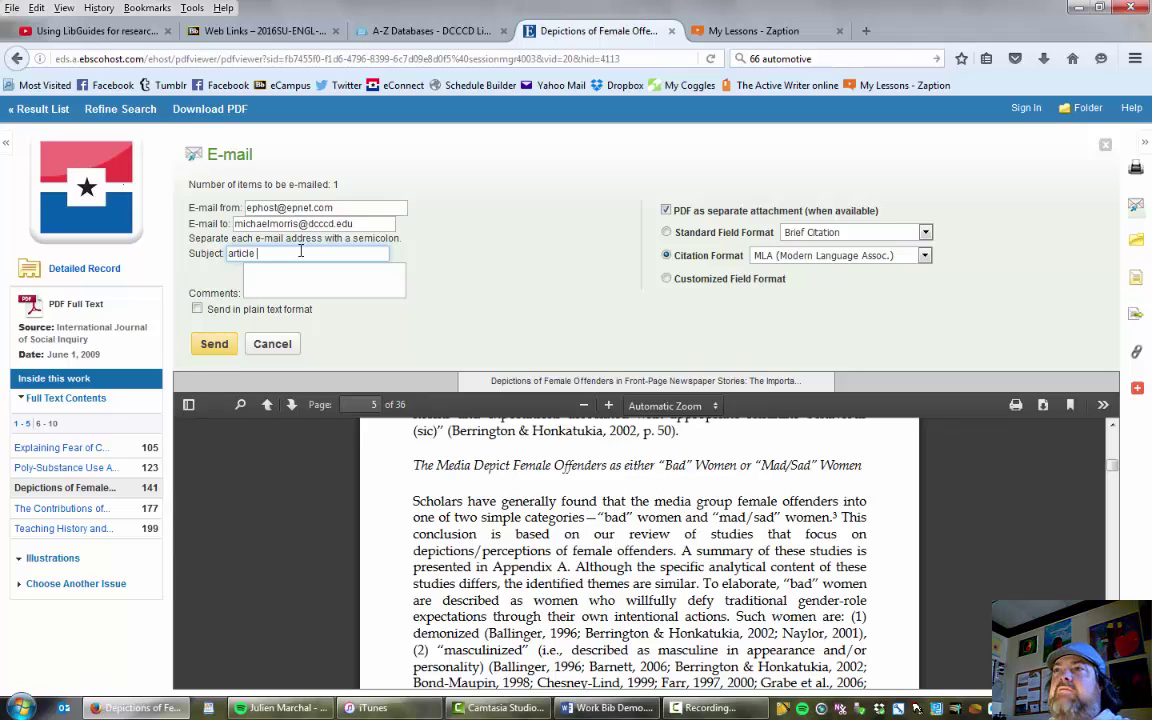
pyautogui.write('for essay')
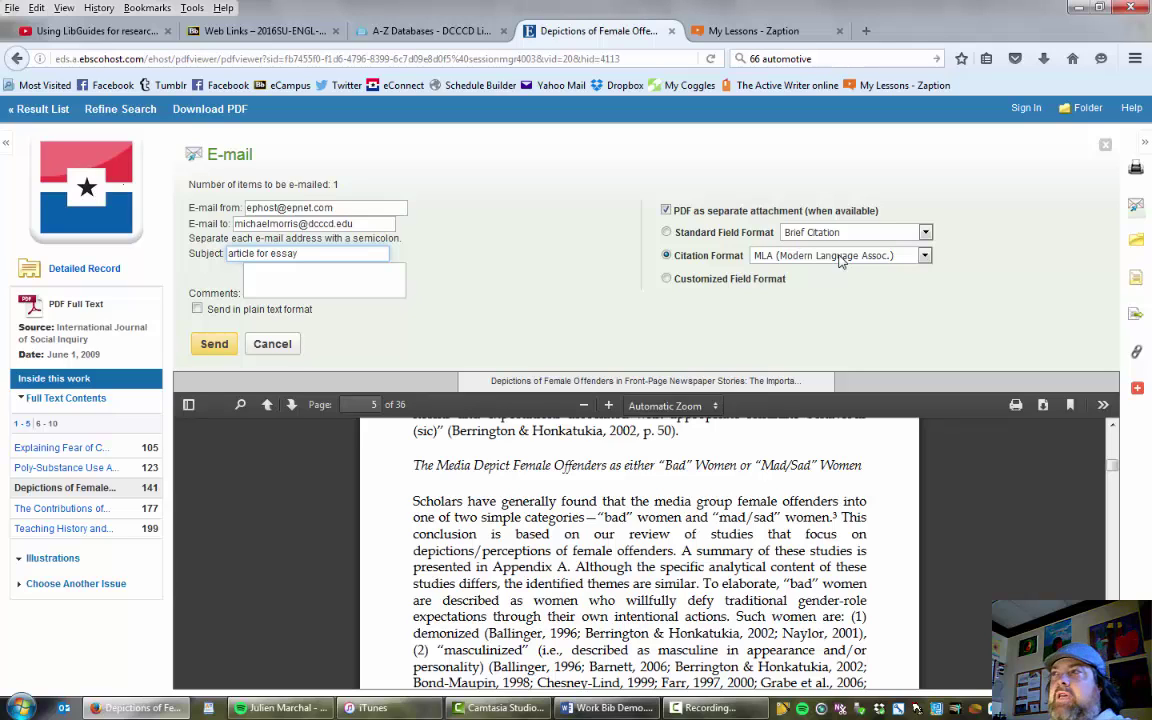
pyautogui.click(925, 256)
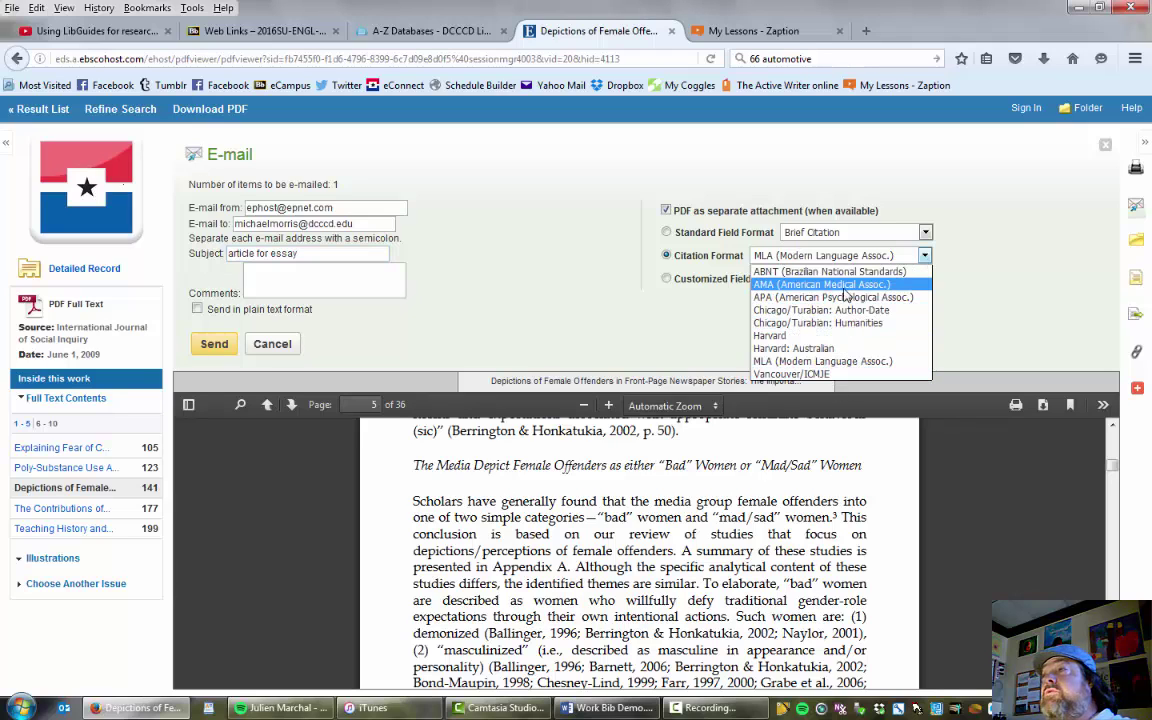
pyautogui.click(996, 277)
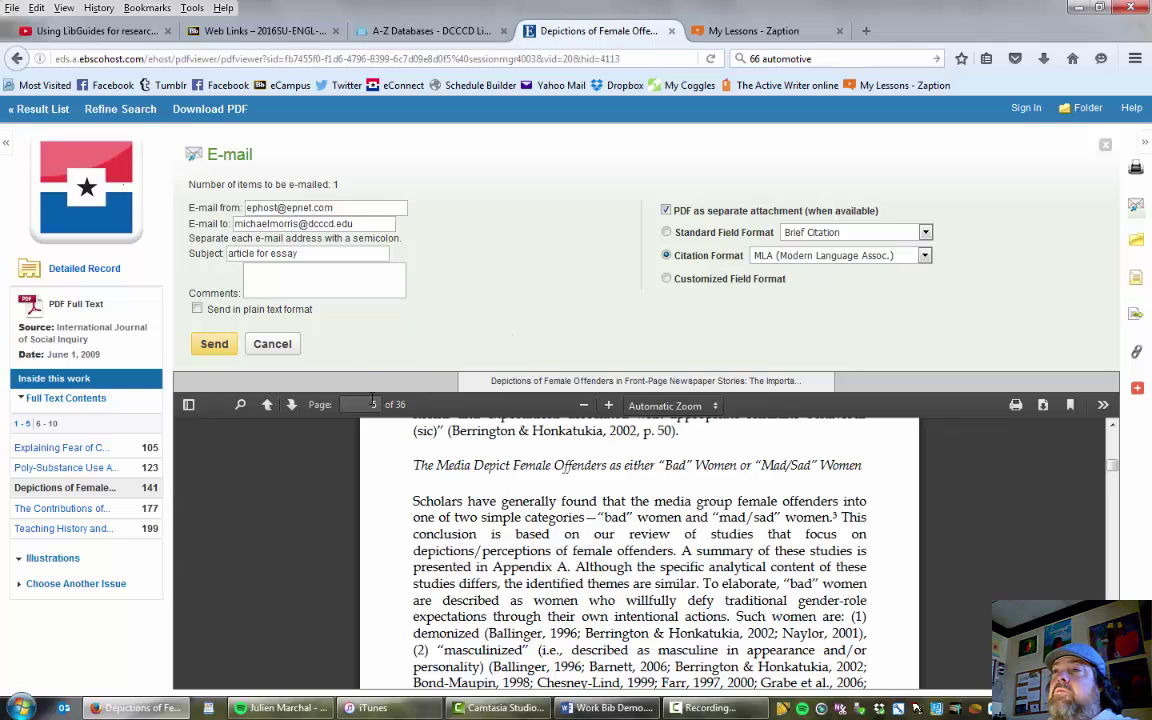
# Send the article e-mail, dismiss the confirmation, and start Outlook to check the inbox.
pyautogui.click(215, 346)
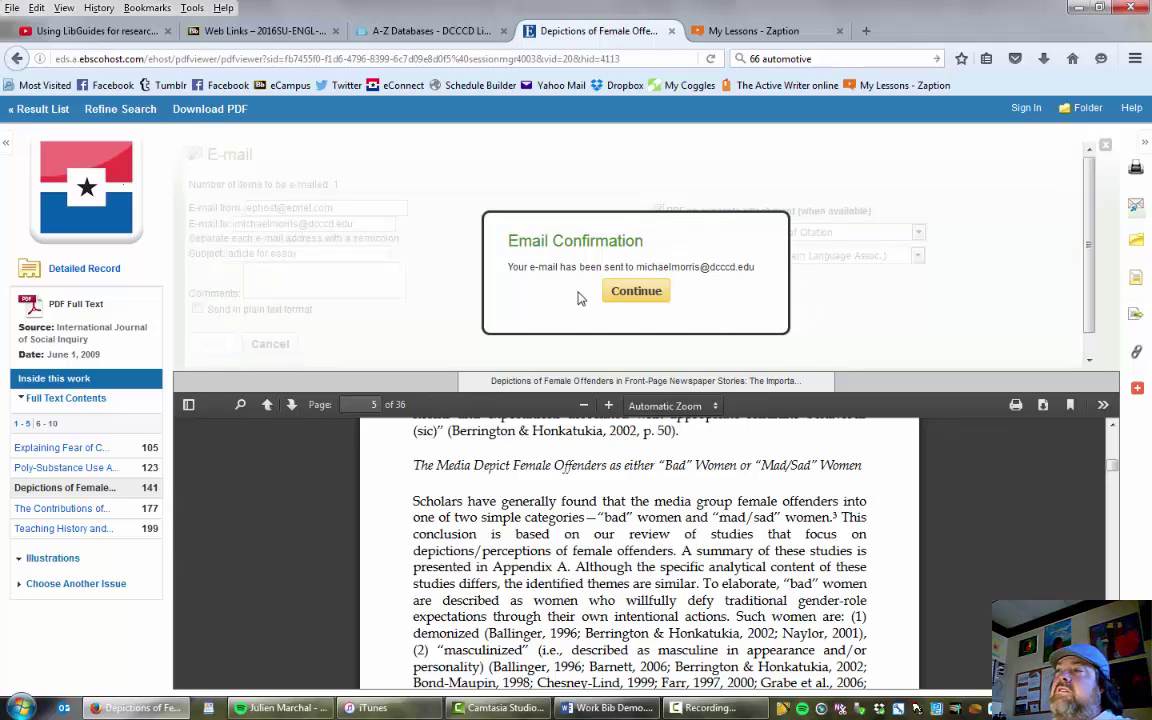
pyautogui.click(636, 291)
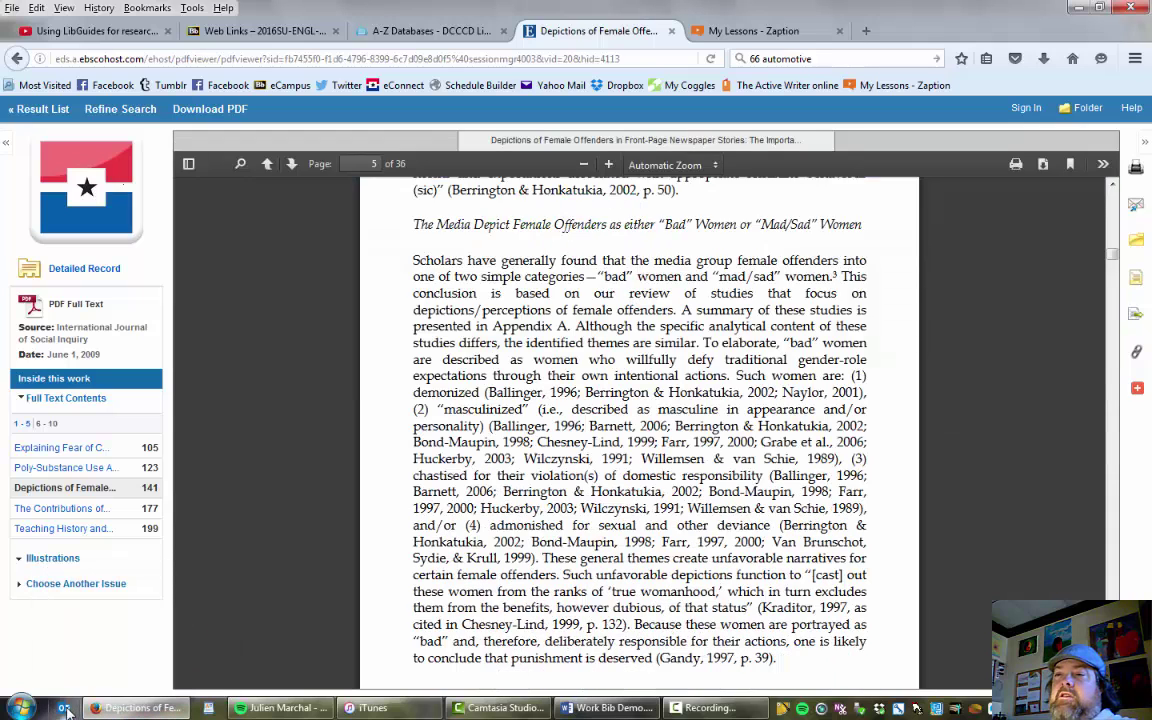
pyautogui.click(62, 709)
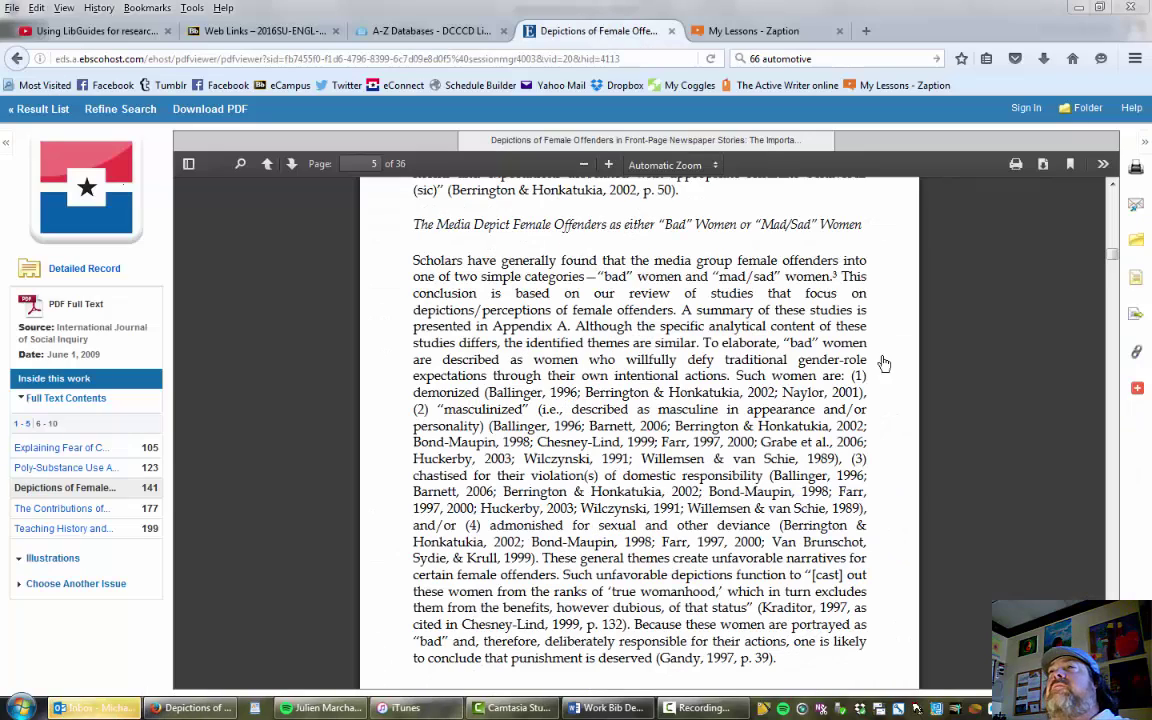
# Copy the MLA citation from the EBSCO 'article for essay' message, then bring up Work Bib Demo.docx.
pyautogui.click(95, 708)
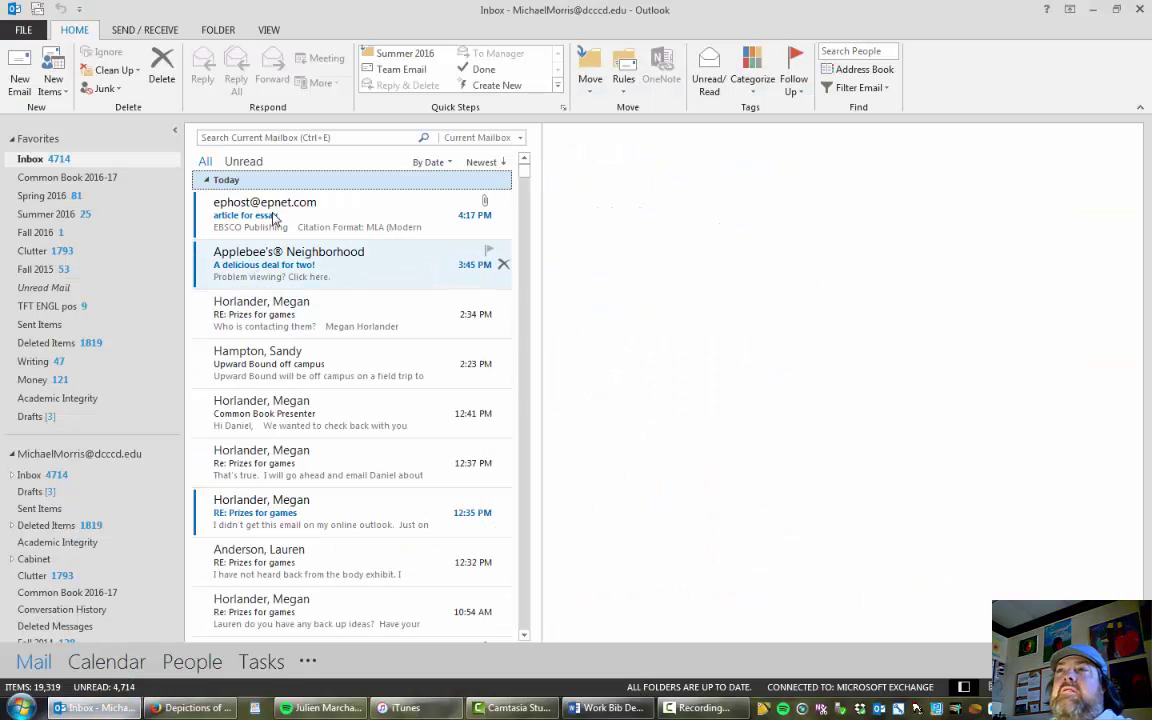
pyautogui.click(342, 217)
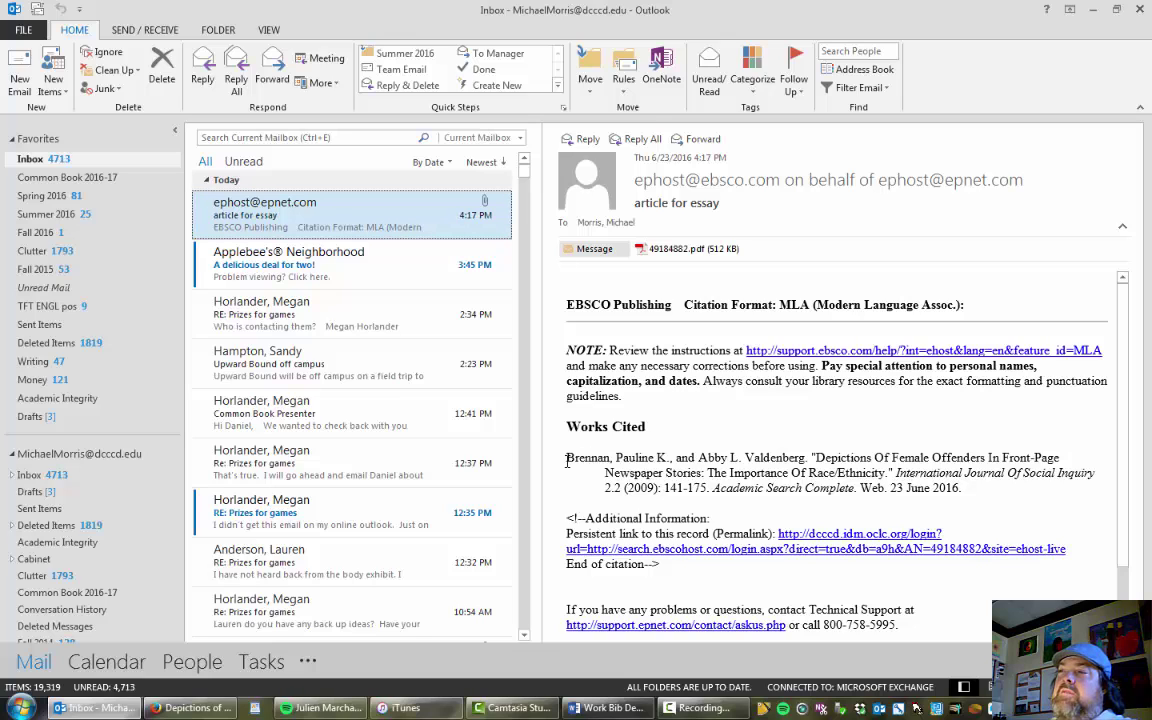
pyautogui.moveTo(567, 458); pyautogui.dragTo(986, 489)
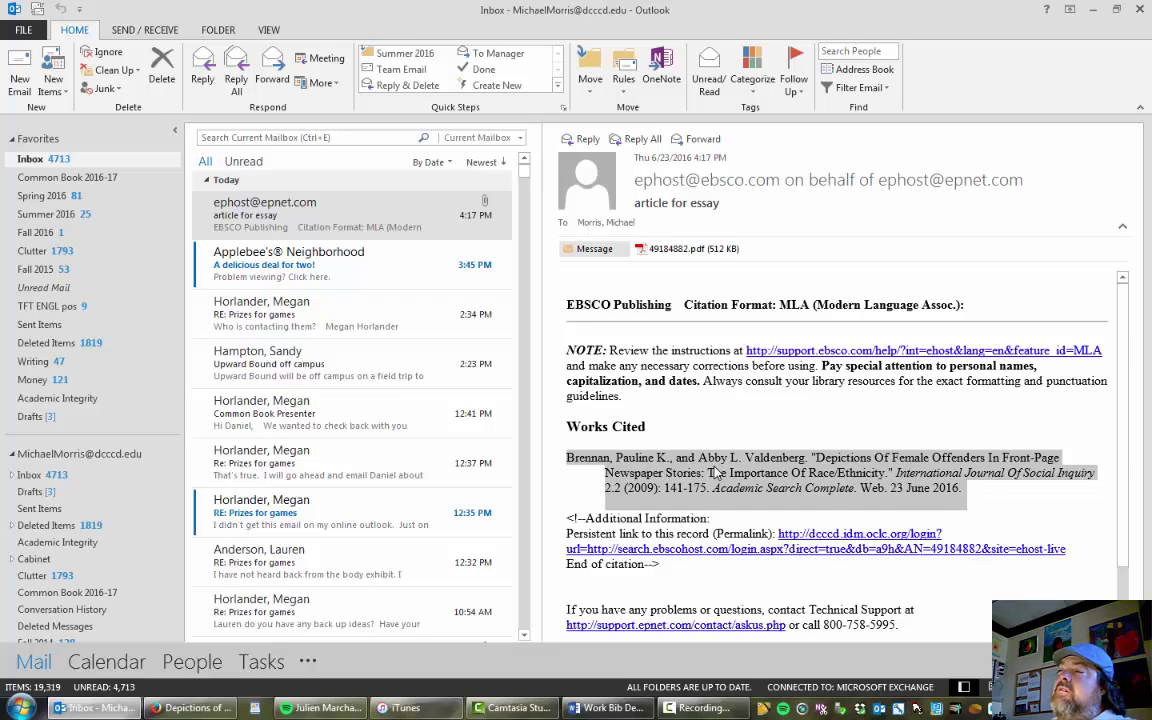
pyautogui.rightClick(724, 505)
pyautogui.click(745, 516)
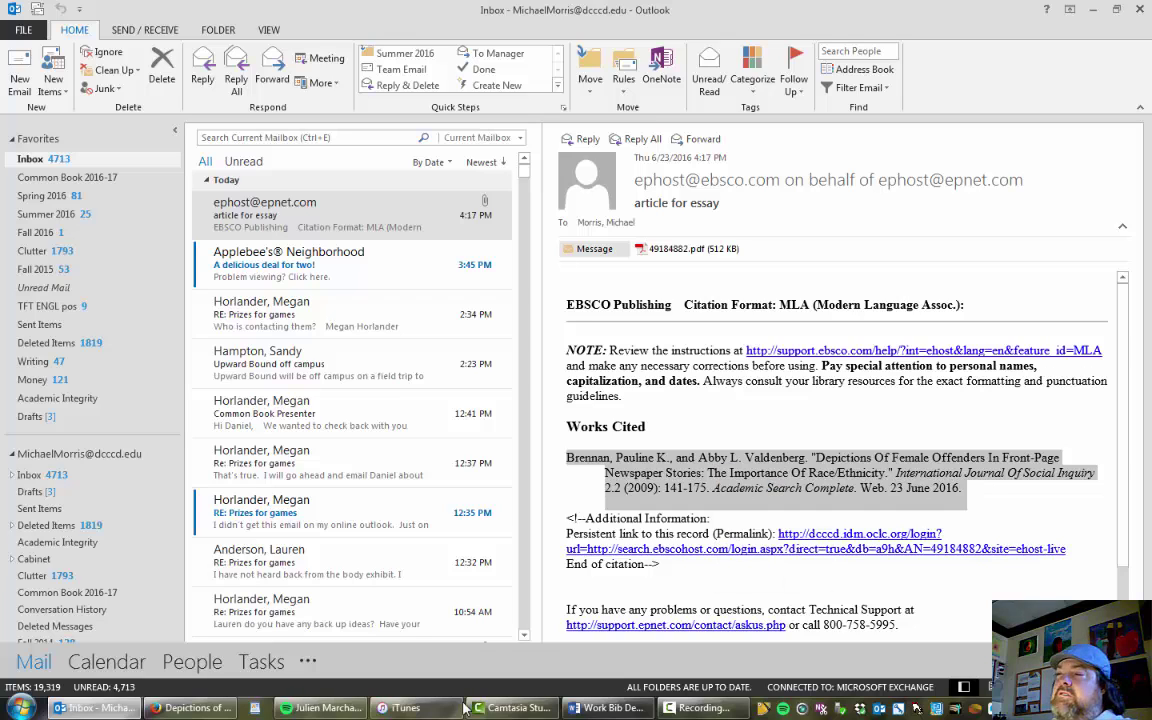
pyautogui.click(610, 707)
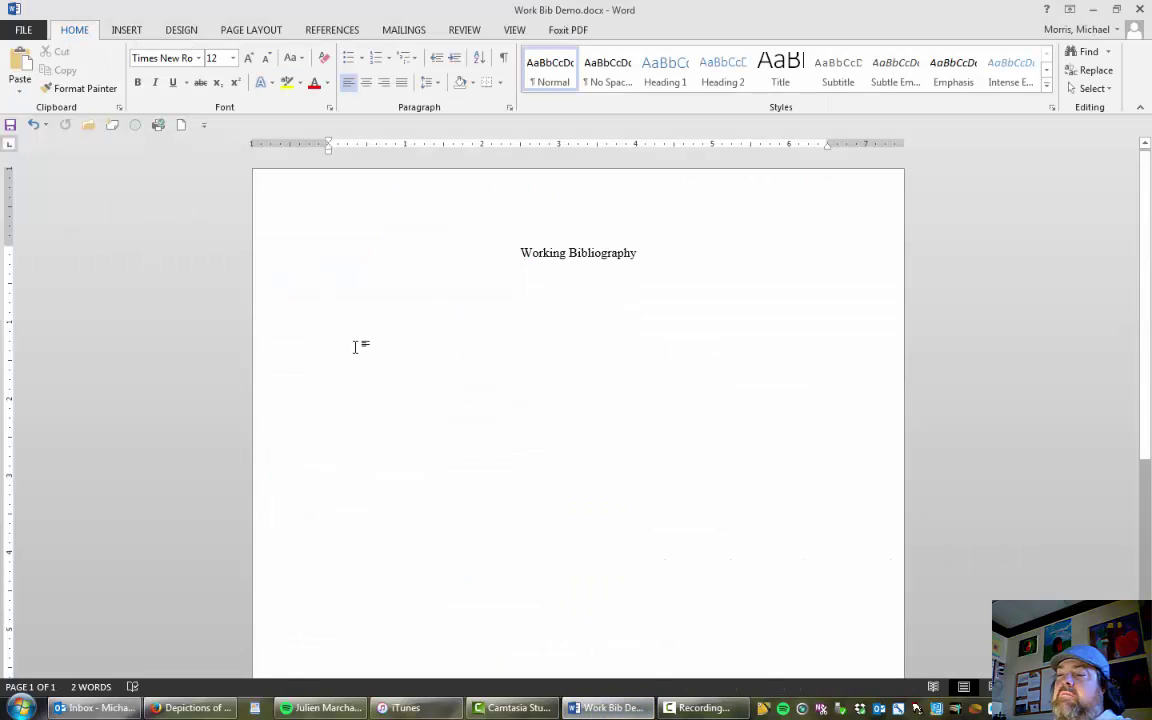
# Paste the female offenders article's MLA citation below the Working Bibliography heading, then go back to Outlook.
pyautogui.hotkey('ctrl', 'v')
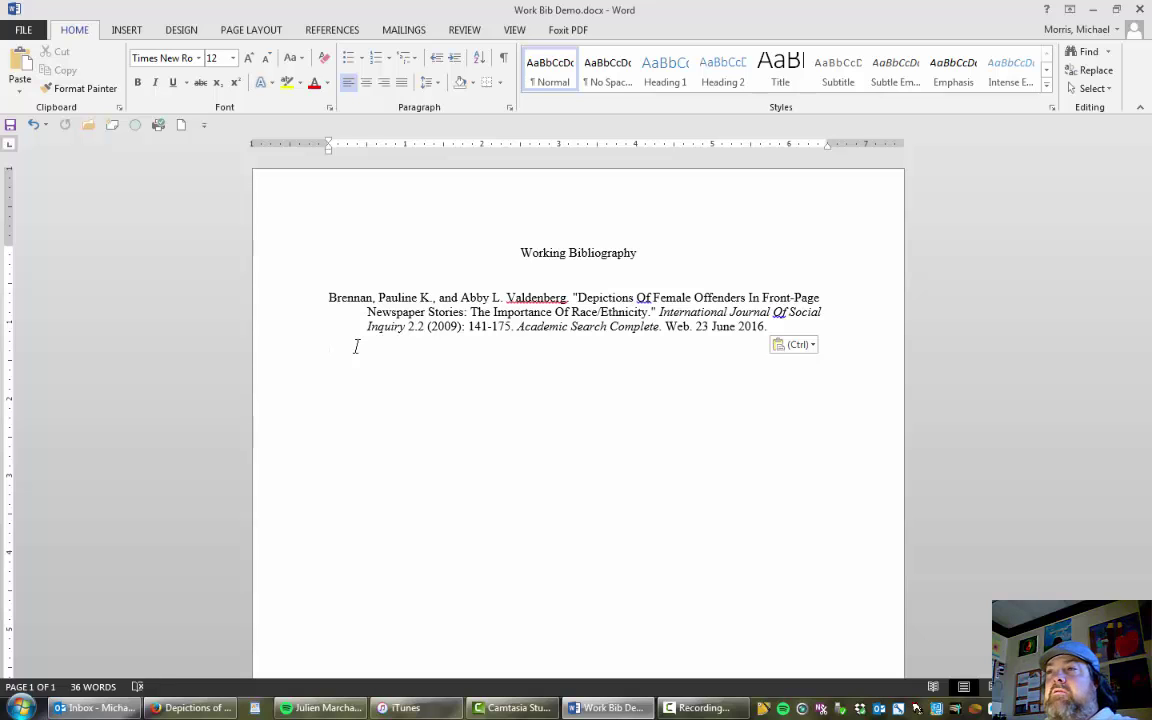
pyautogui.click(107, 710)
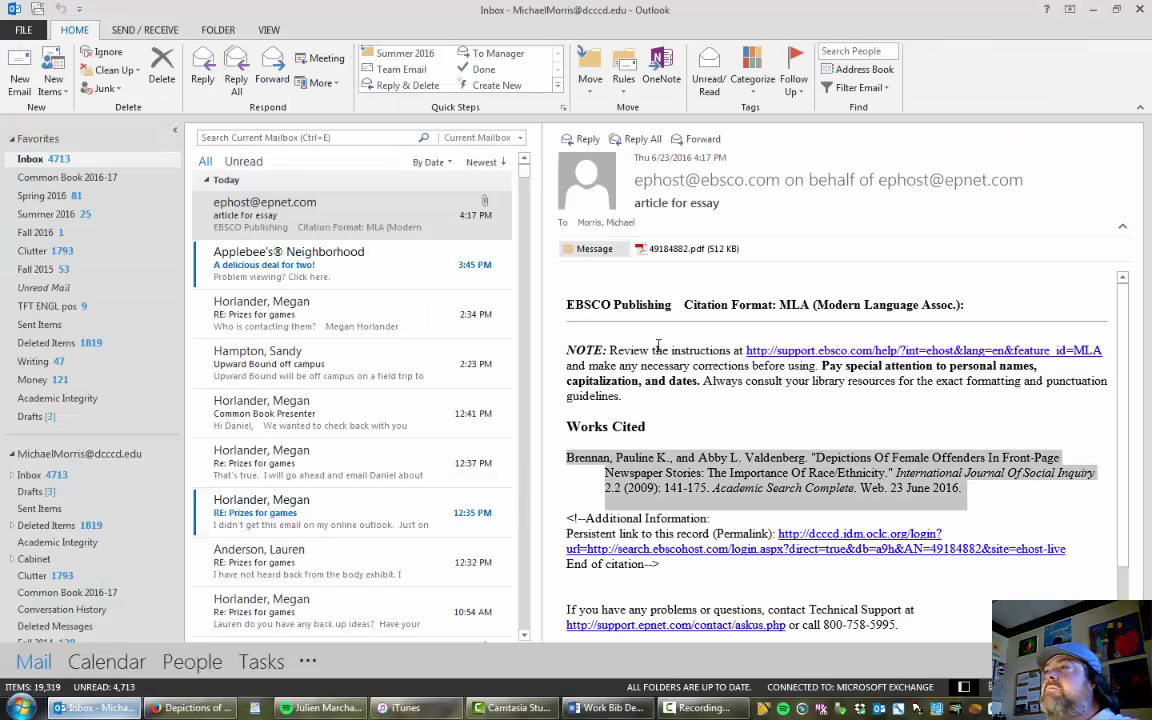
# Check the 49184882.pdf attachment, then return to the article PDF in Firefox.
pyautogui.click(684, 250)
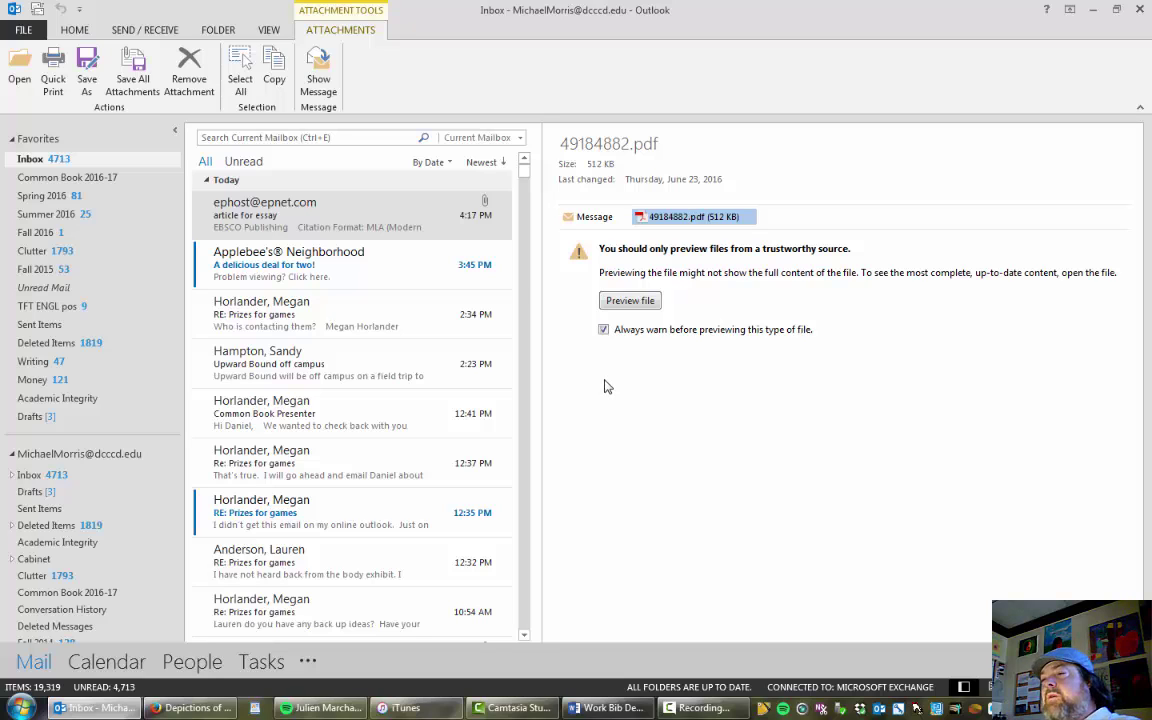
pyautogui.hotkey('alt', 'Tab')
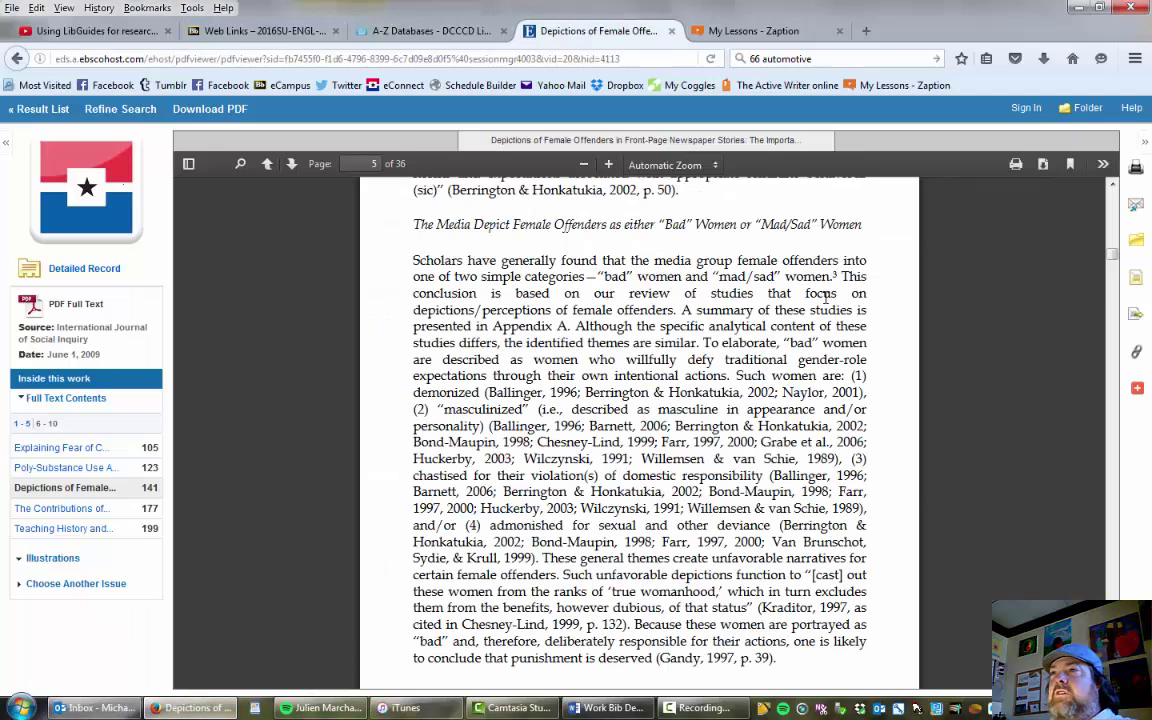
# Return to the Maltese Falcon result list and scroll down to result 13.
pyautogui.click(84, 110)
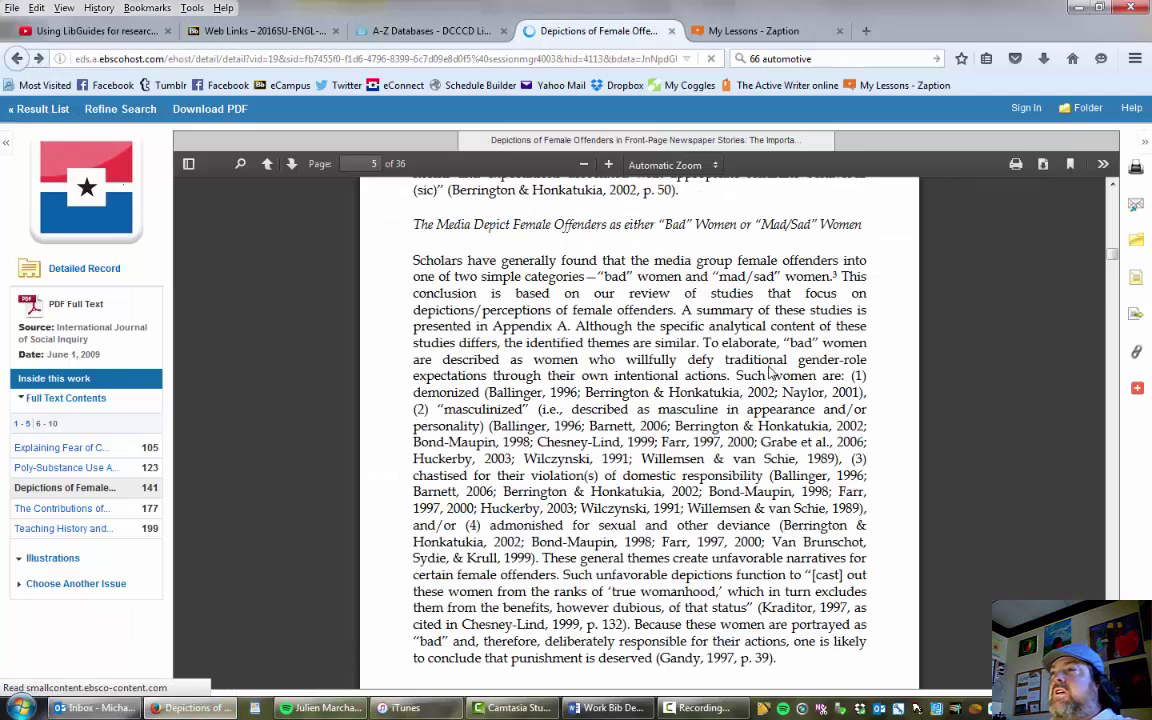
pyautogui.scroll(-3, 630, 366)
pyautogui.scroll(3, 224, 337)
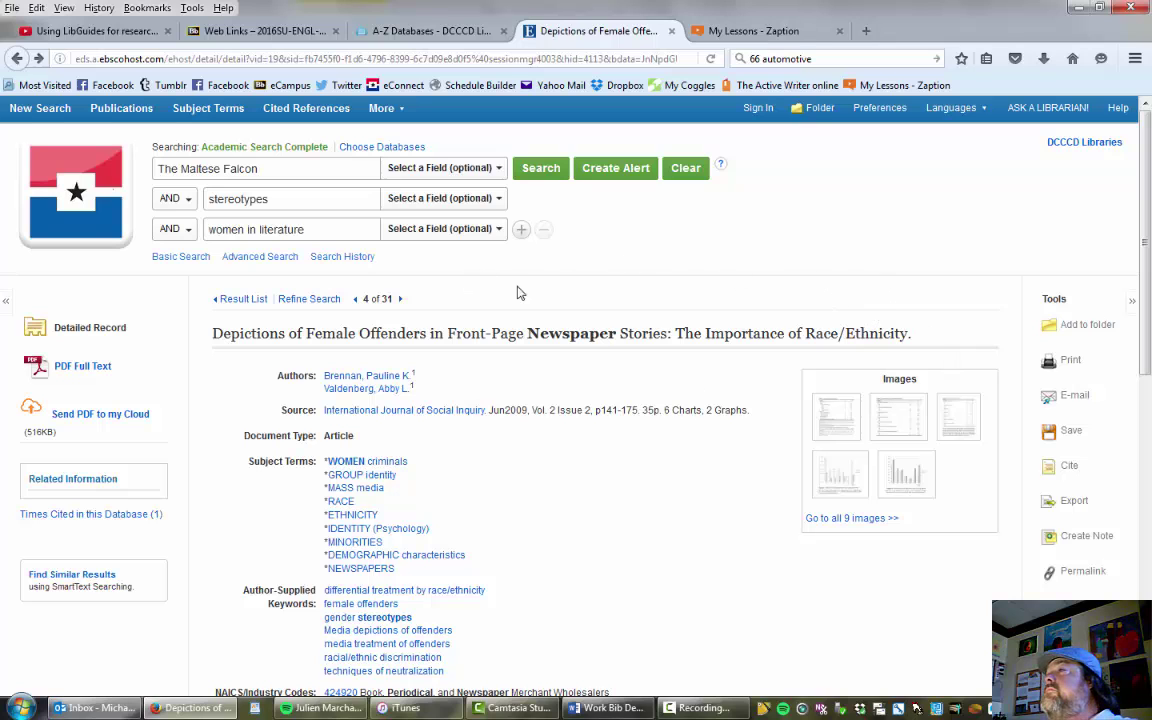
pyautogui.click(16, 58)
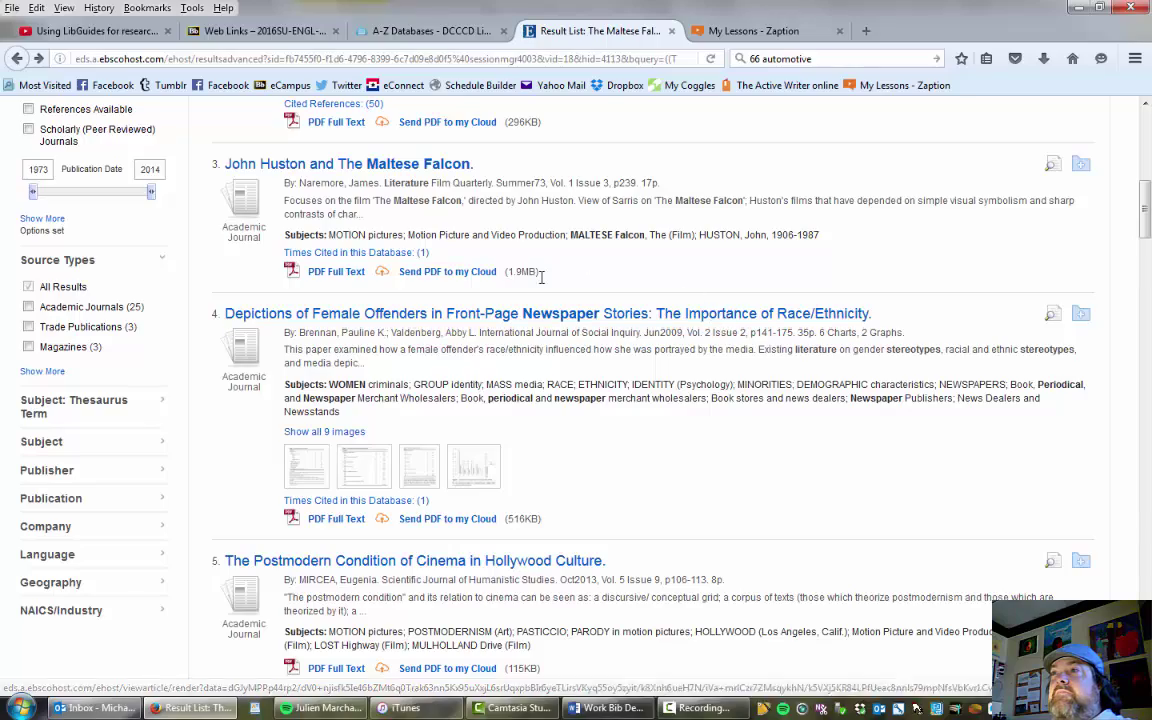
pyautogui.scroll(-10, 578, 318)
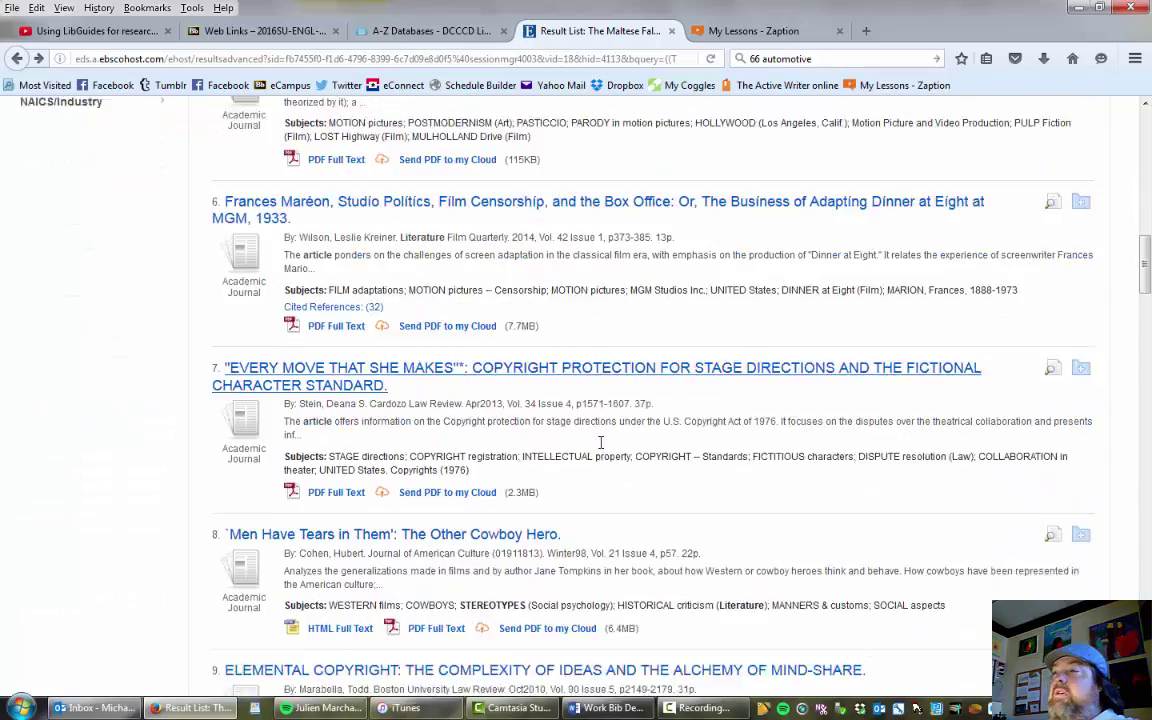
pyautogui.scroll(-5, 598, 455)
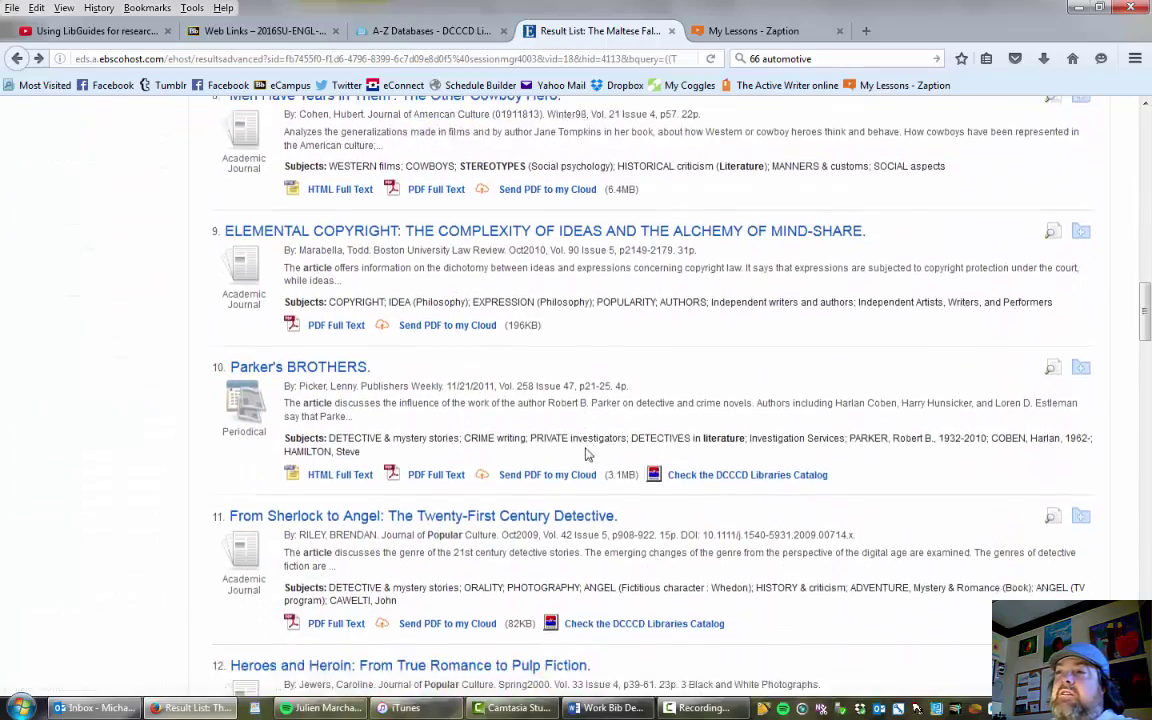
pyautogui.scroll(-3, 586, 455)
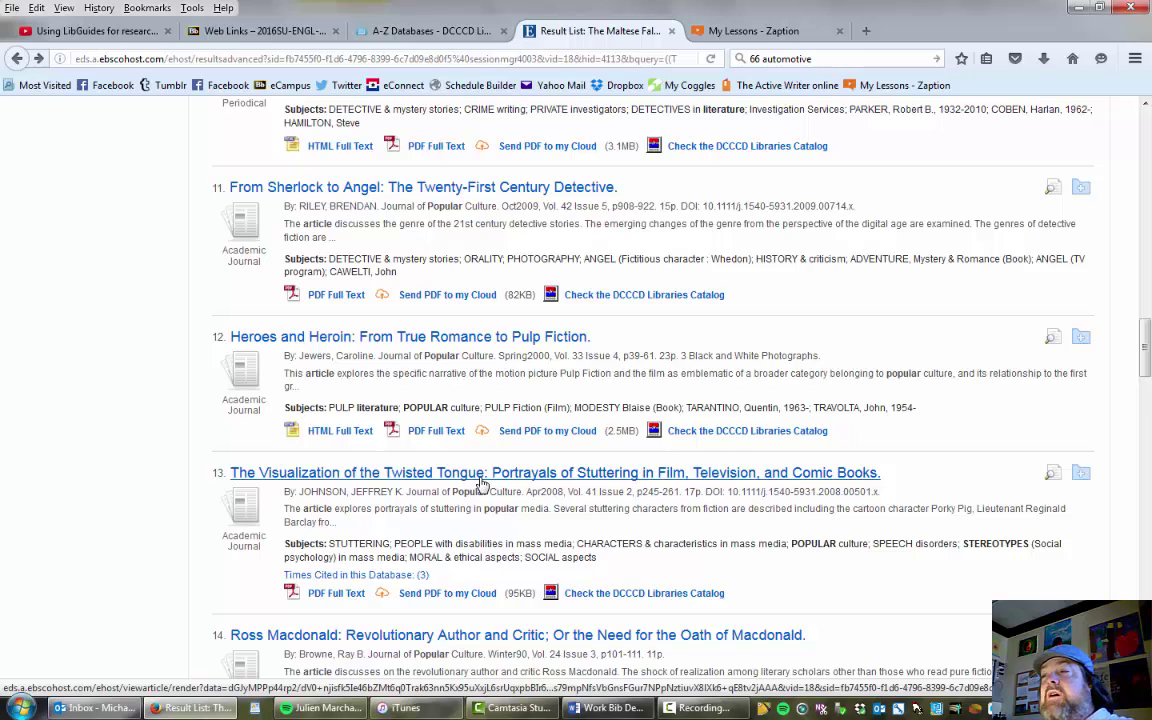
# Open 'The Visualization of the Twisted Tongue' record and select its MLA citation for Word.
pyautogui.click(479, 476)
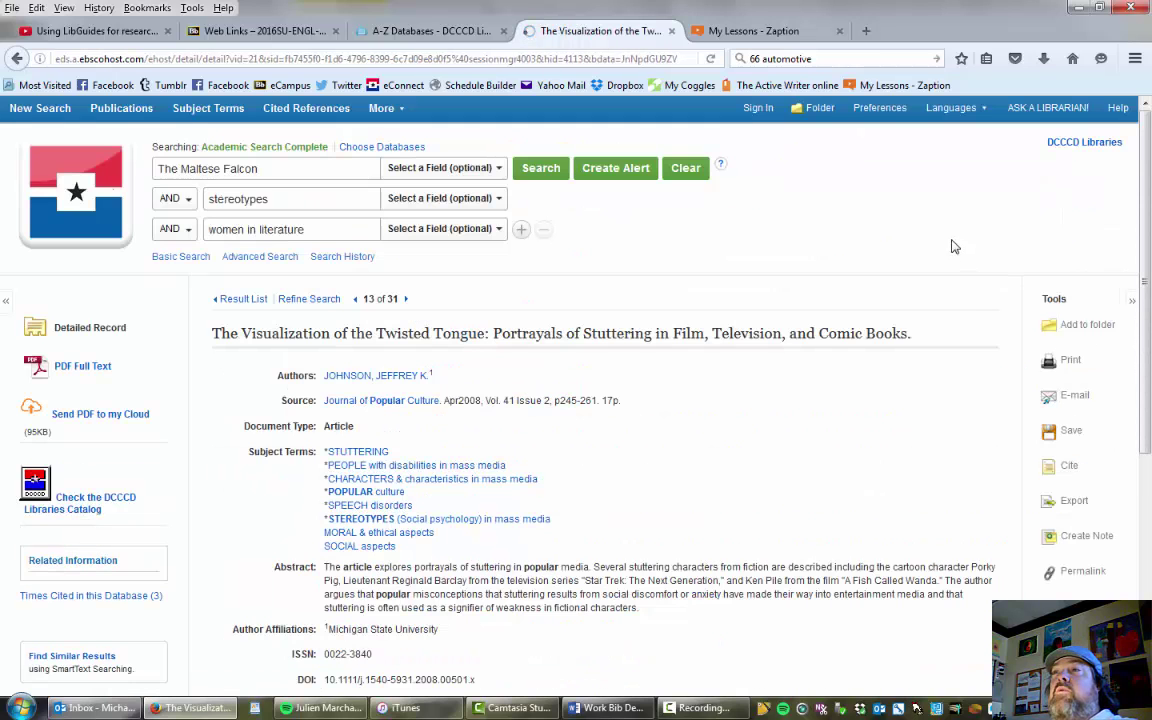
pyautogui.click(1066, 468)
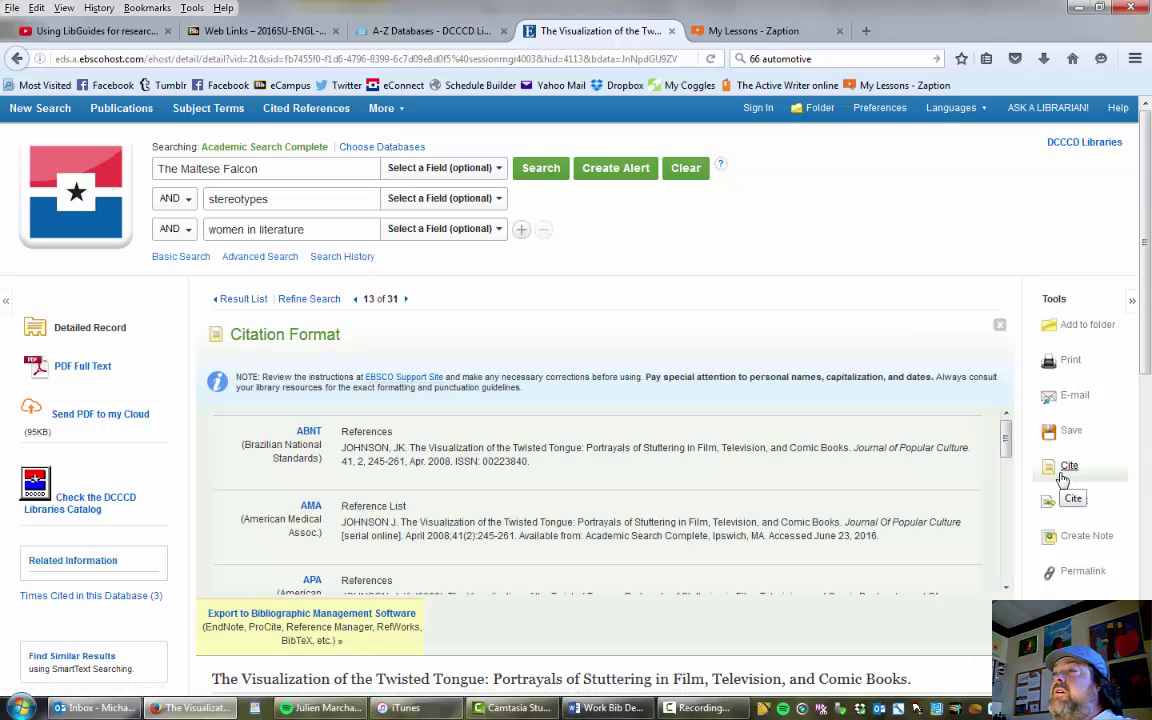
pyautogui.scroll(-5, 463, 468)
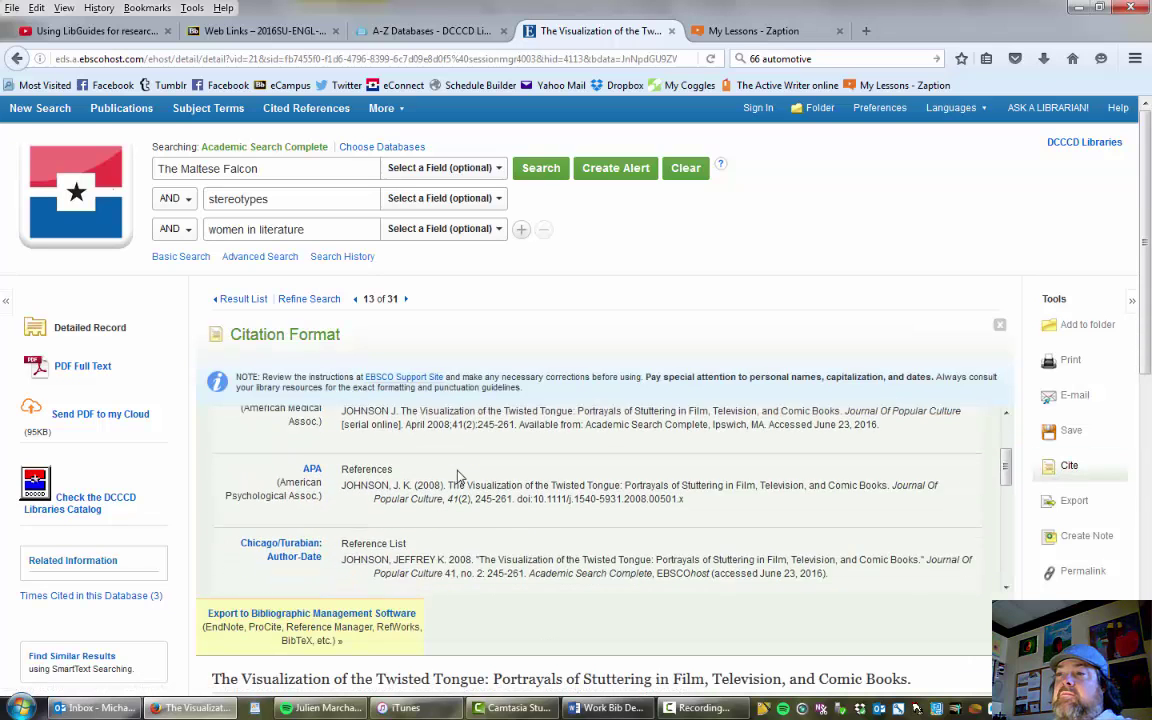
pyautogui.scroll(-1, 450, 472)
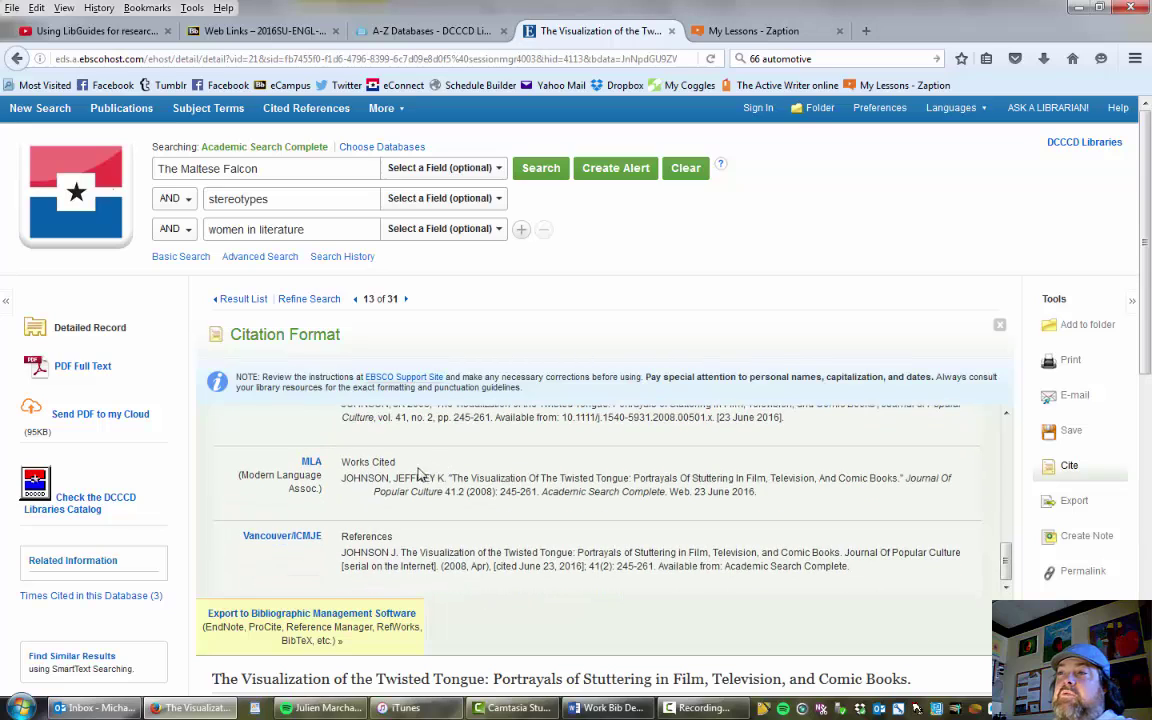
pyautogui.tripleClick(463, 491)
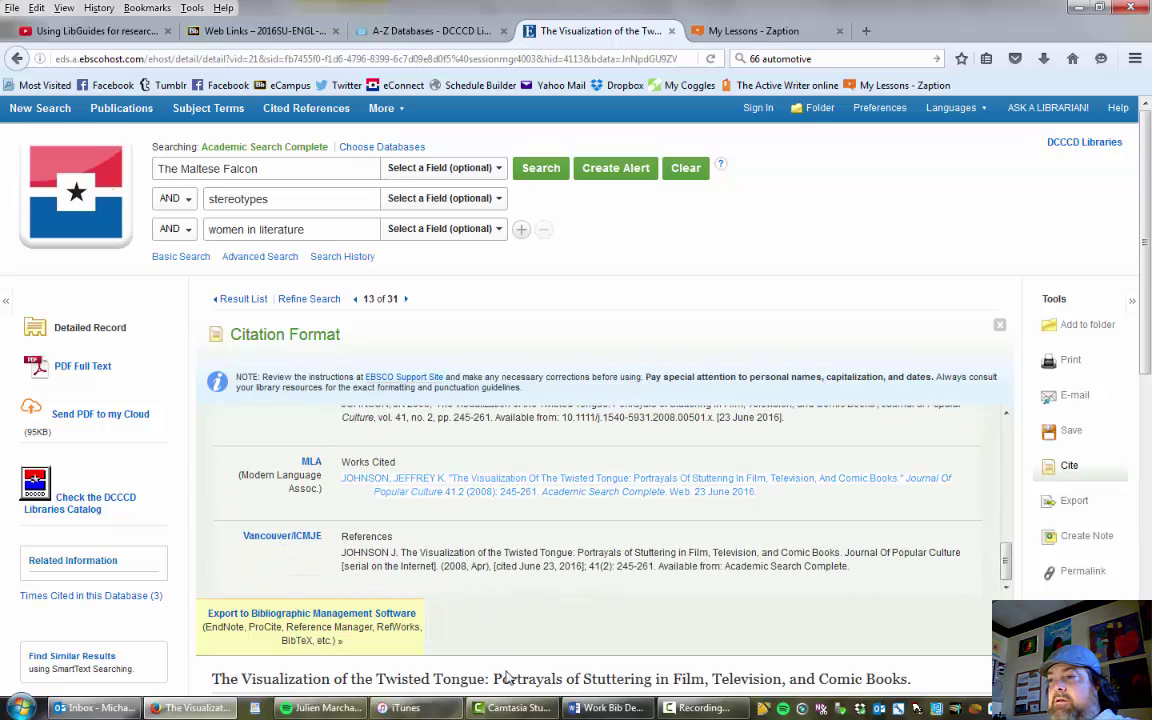
pyautogui.click(607, 708)
# Paste the Twisted Tongue citation as the second entry and give it a 0.5" hanging indent.
pyautogui.hotkey('ctrl', 'v')
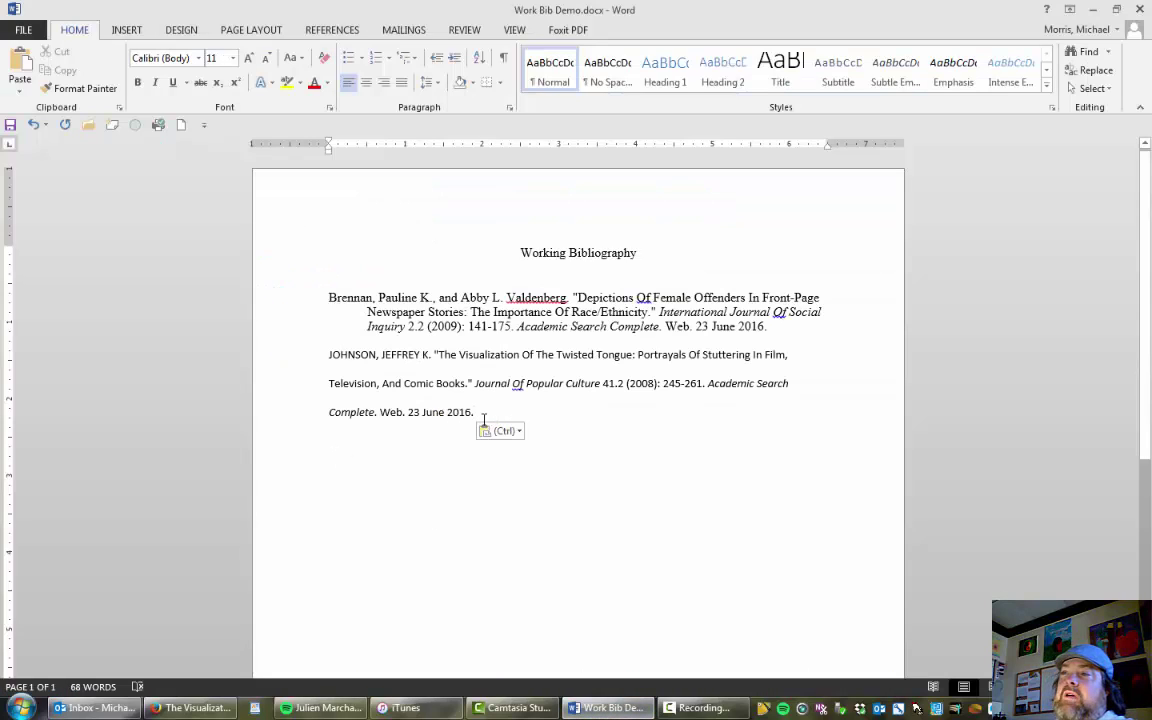
pyautogui.keyDown('shift'); pyautogui.click(255, 330); pyautogui.keyUp('shift')
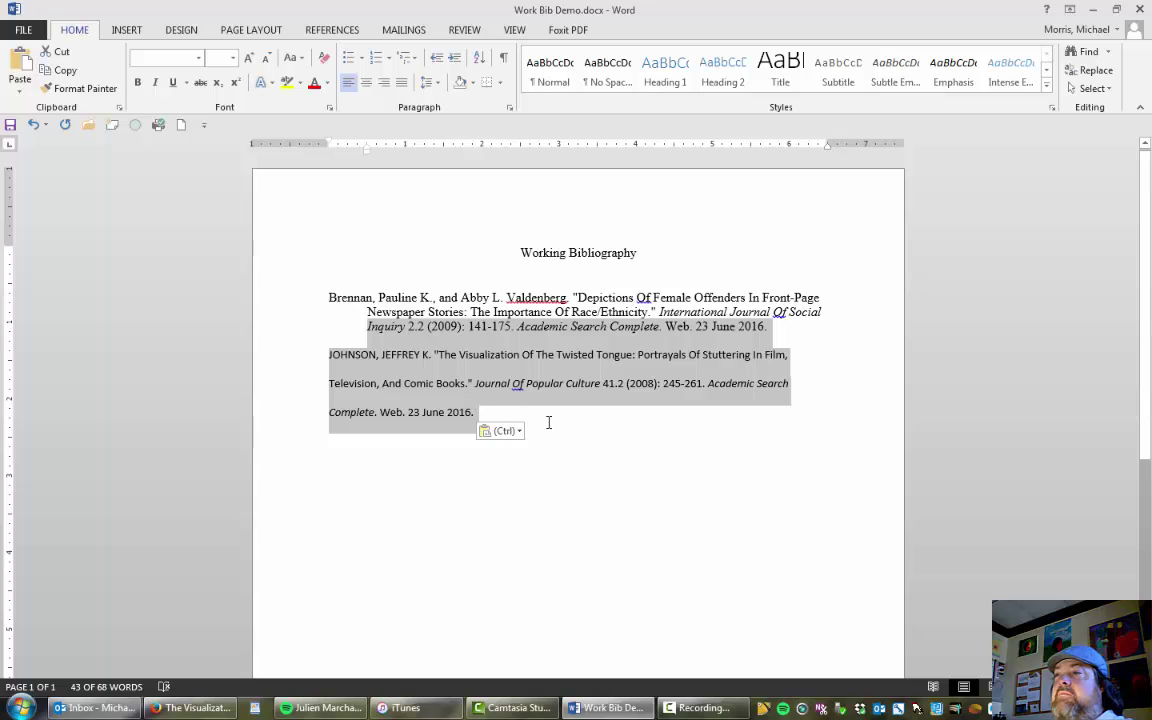
pyautogui.click(476, 412)
pyautogui.keyDown('shift'); pyautogui.click(273, 347); pyautogui.keyUp('shift')
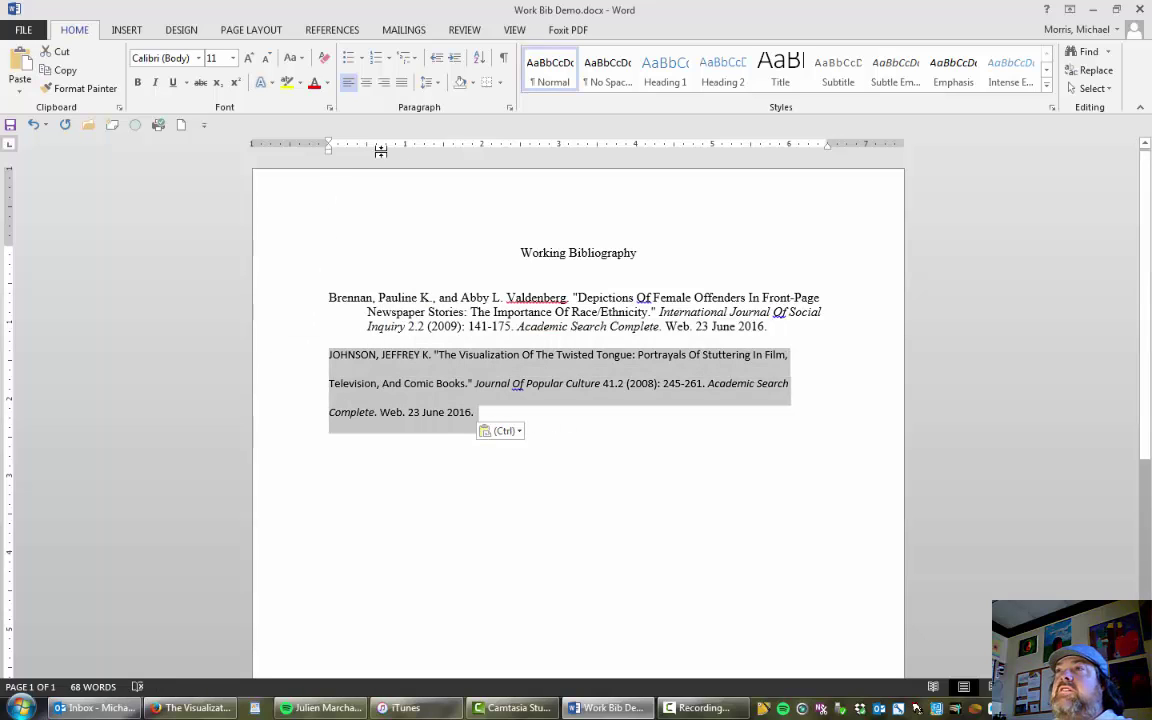
pyautogui.click(428, 83)
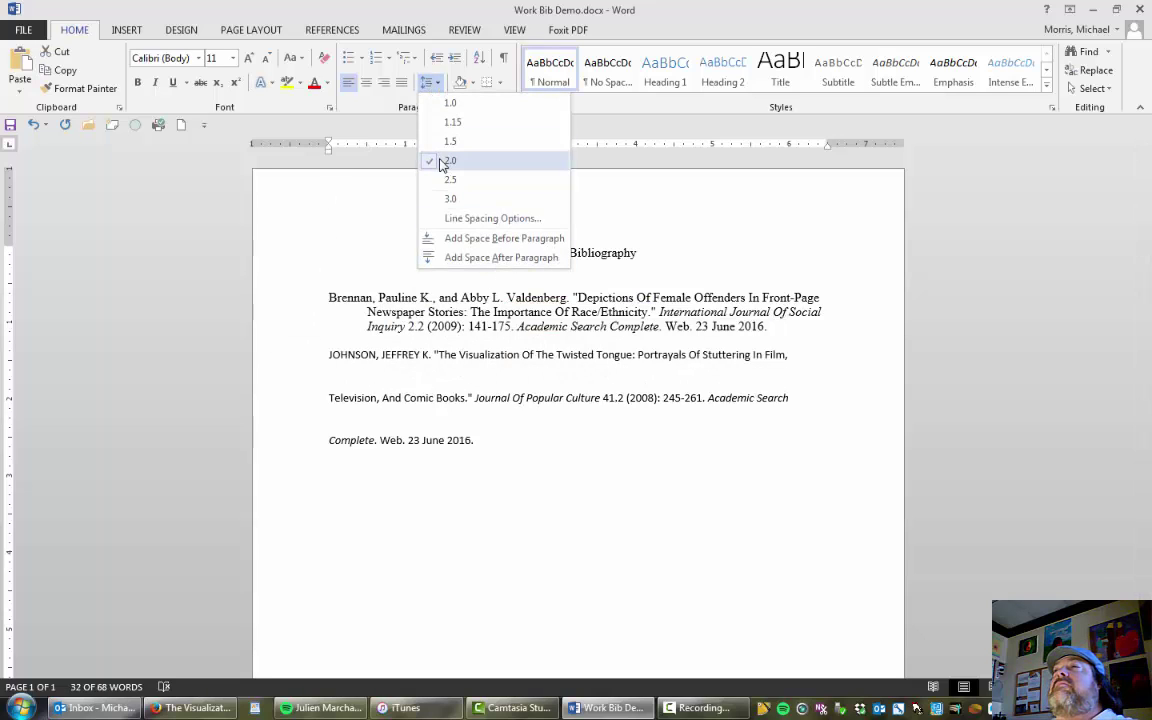
pyautogui.click(633, 103)
pyautogui.click(509, 111)
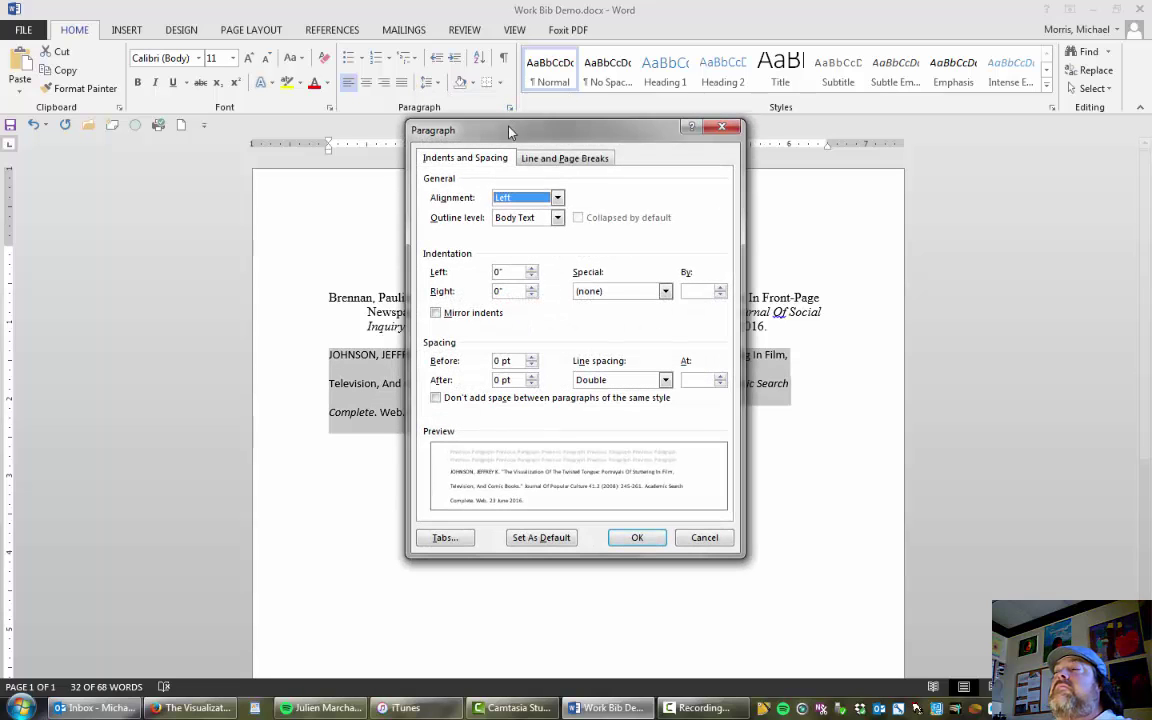
pyautogui.click(665, 291)
pyautogui.click(620, 328)
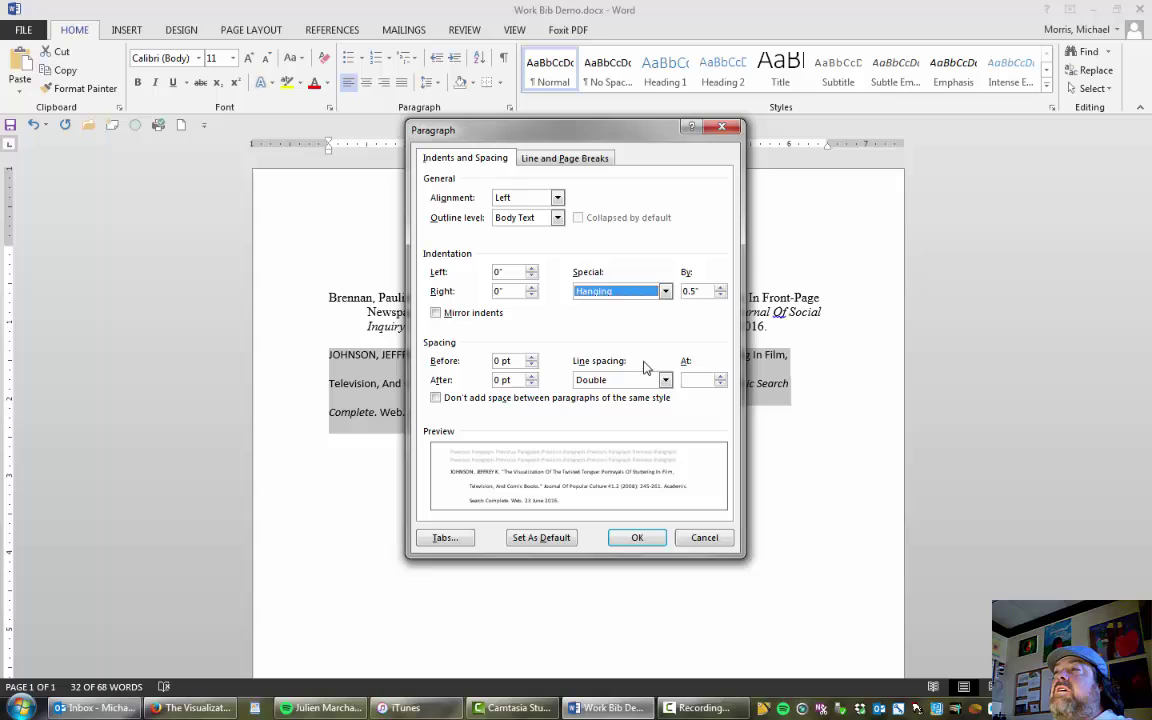
pyautogui.click(637, 537)
# Set the second citation to 12-point Times New Roman.
pyautogui.click(211, 57)
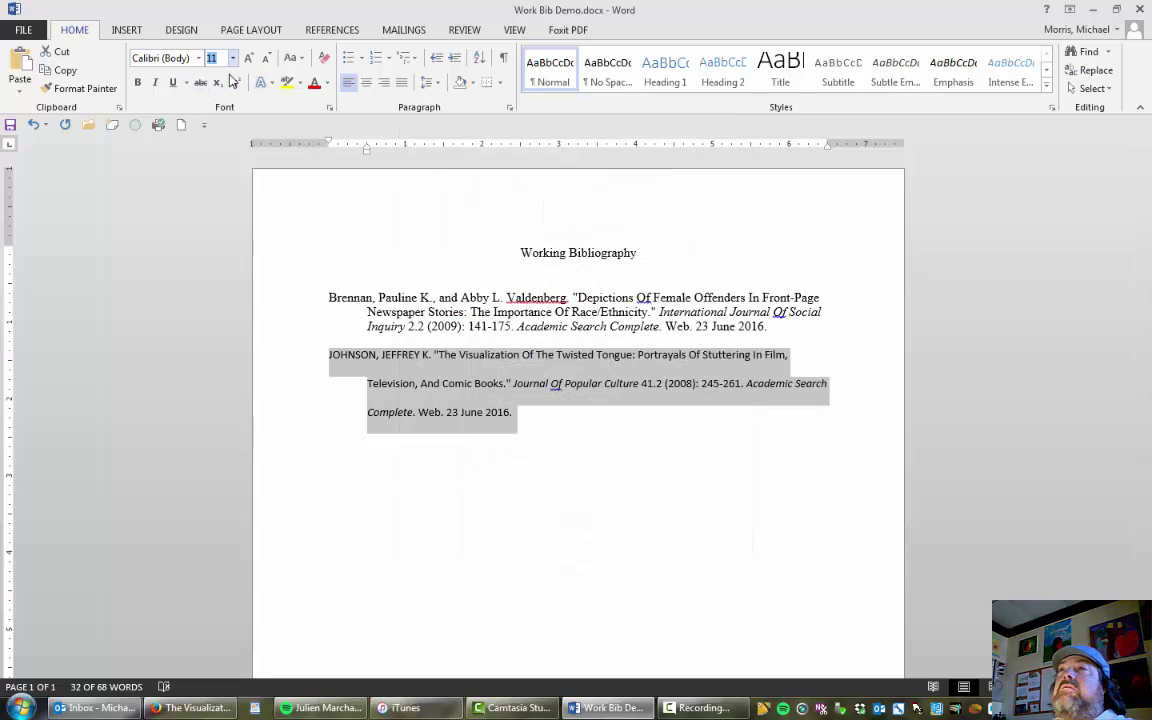
pyautogui.write('12')
pyautogui.press('Return')
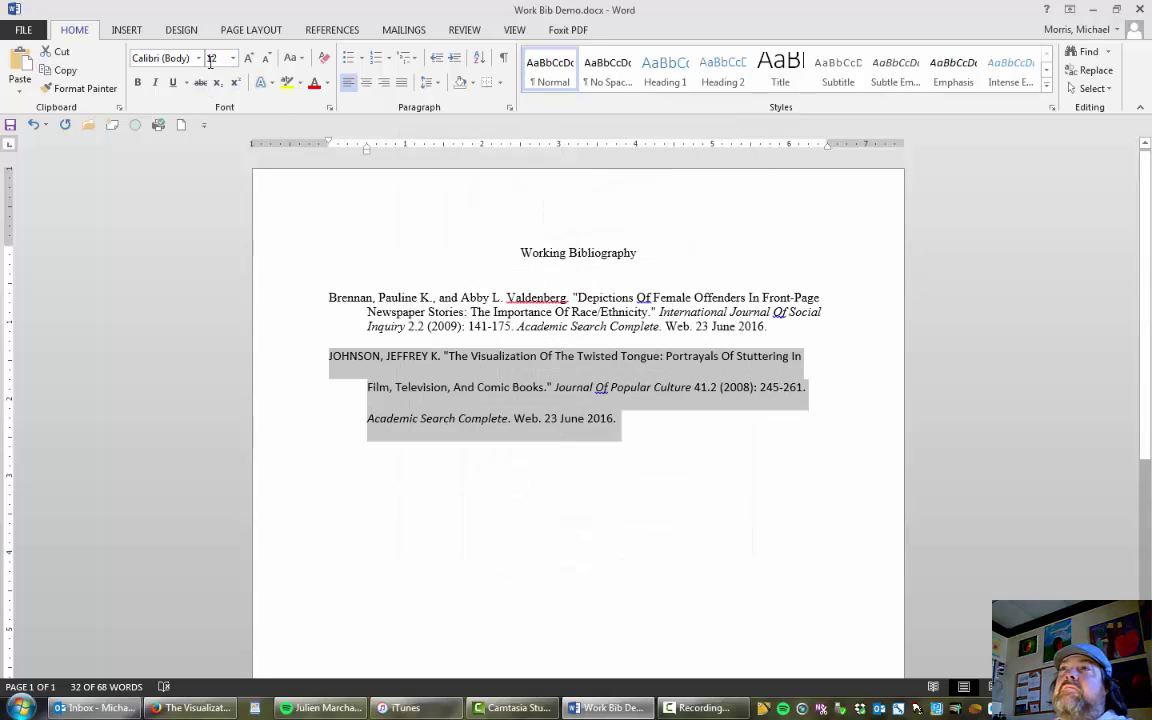
pyautogui.click(198, 57)
pyautogui.click(206, 155)
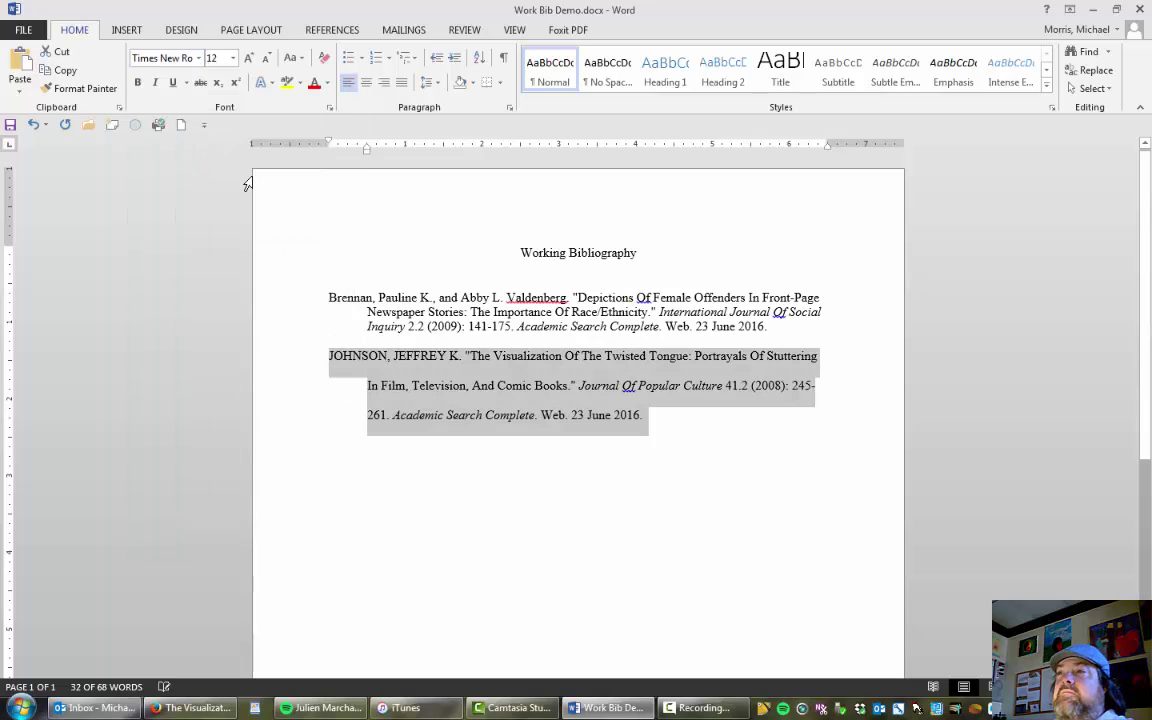
pyautogui.click(407, 385)
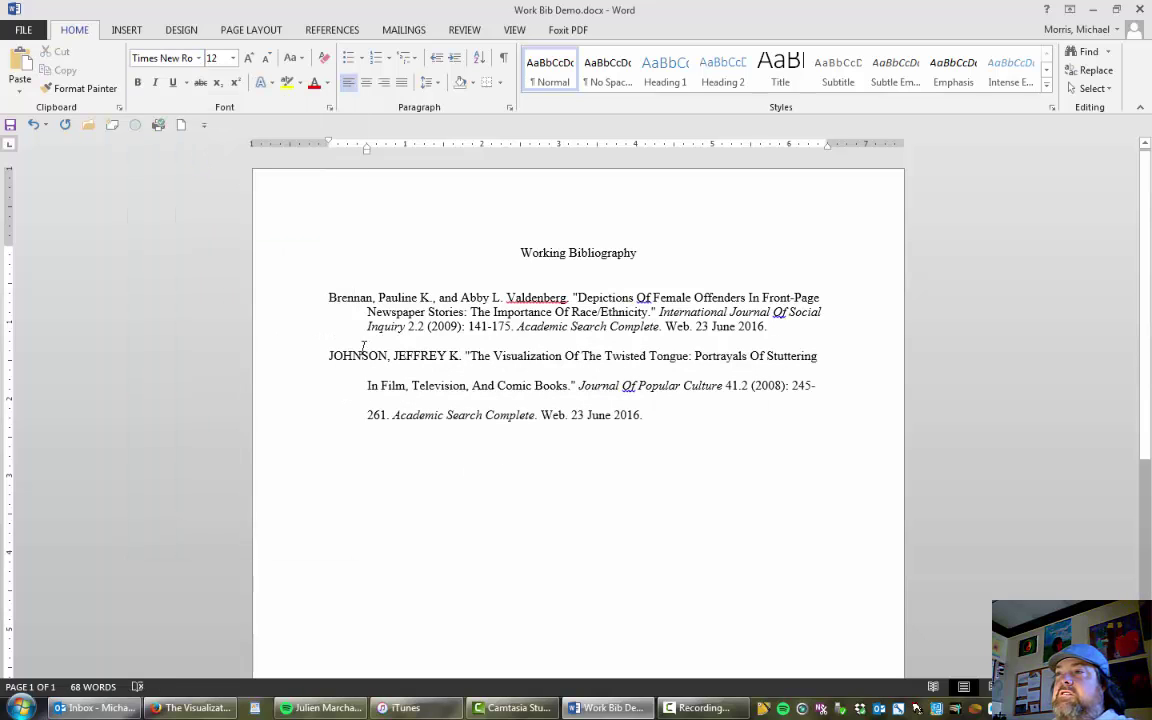
# Retype the second entry's all-caps author name as 'Johnson' and complete the first name 'Jeffrey'.
pyautogui.moveTo(329, 355); pyautogui.dragTo(389, 356)
pyautogui.write('Johnson')
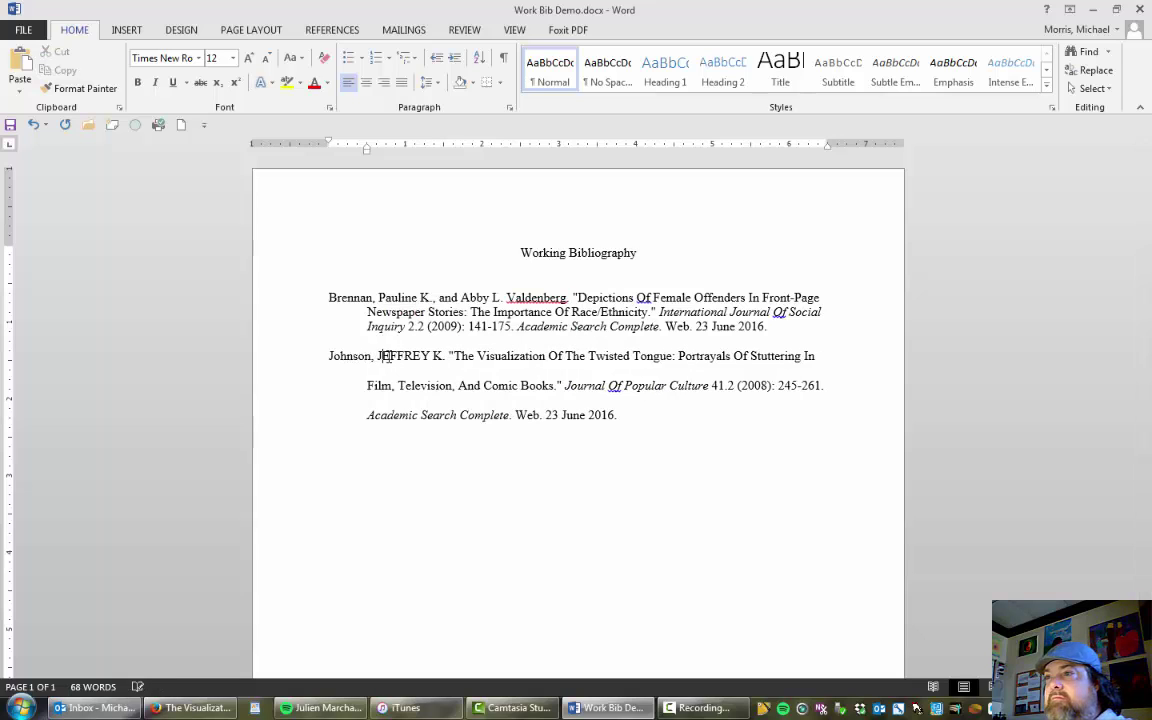
pyautogui.click(383, 356)
pyautogui.hotkey('shift', 'Right')
pyautogui.hotkey('shift', 'Right')
pyautogui.hotkey('shift', 'Right')
pyautogui.hotkey('shift', 'Right')
pyautogui.hotkey('shift', 'Right')
pyautogui.hotkey('shift', 'Right')
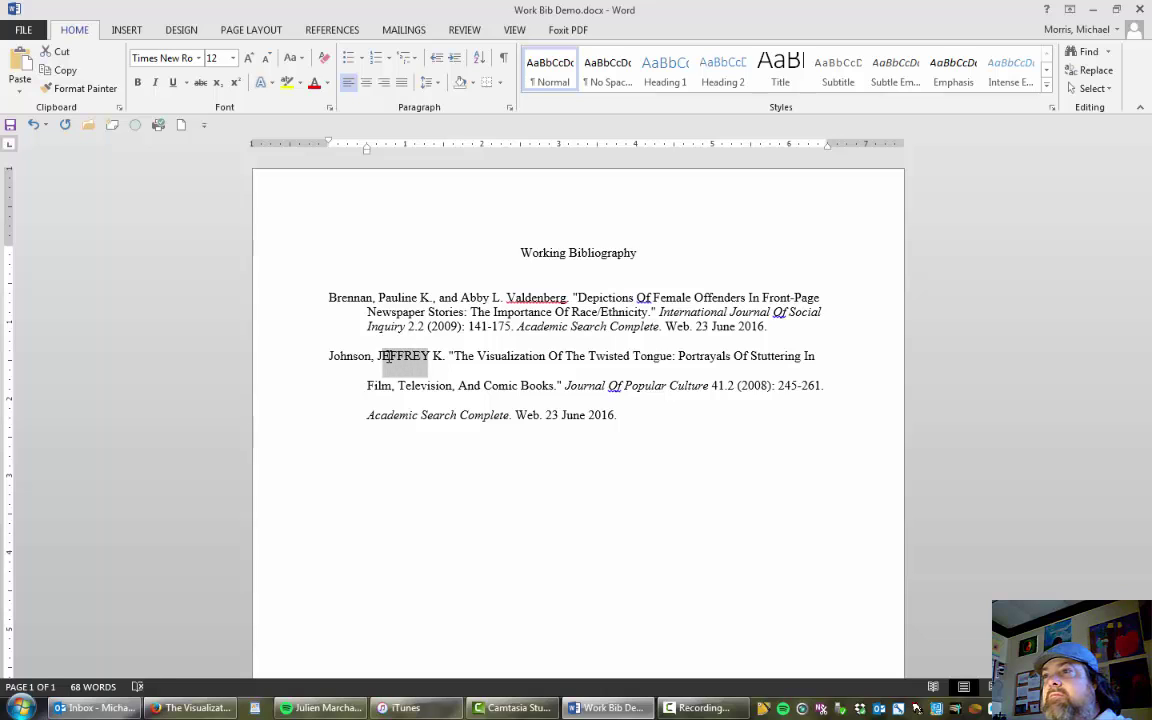
pyautogui.write('effrey')
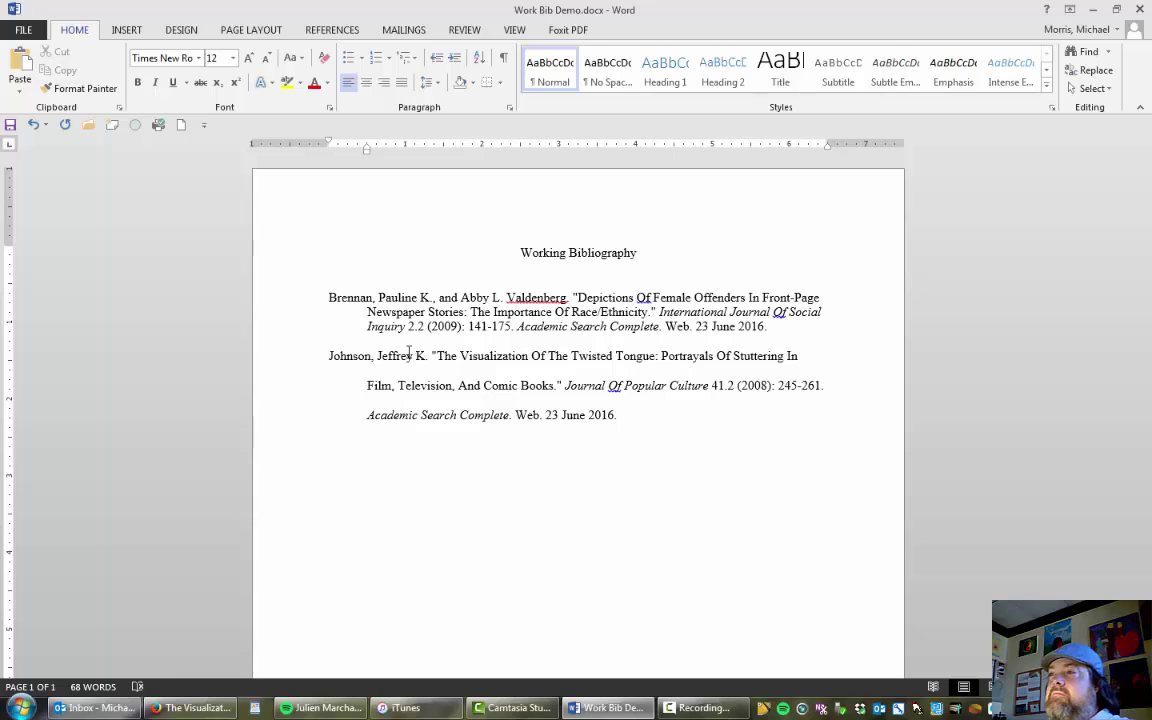
# Make the first entry 2.0 line spacing with no space before or after the paragraph.
pyautogui.moveTo(761, 328); pyautogui.dragTo(298, 278)
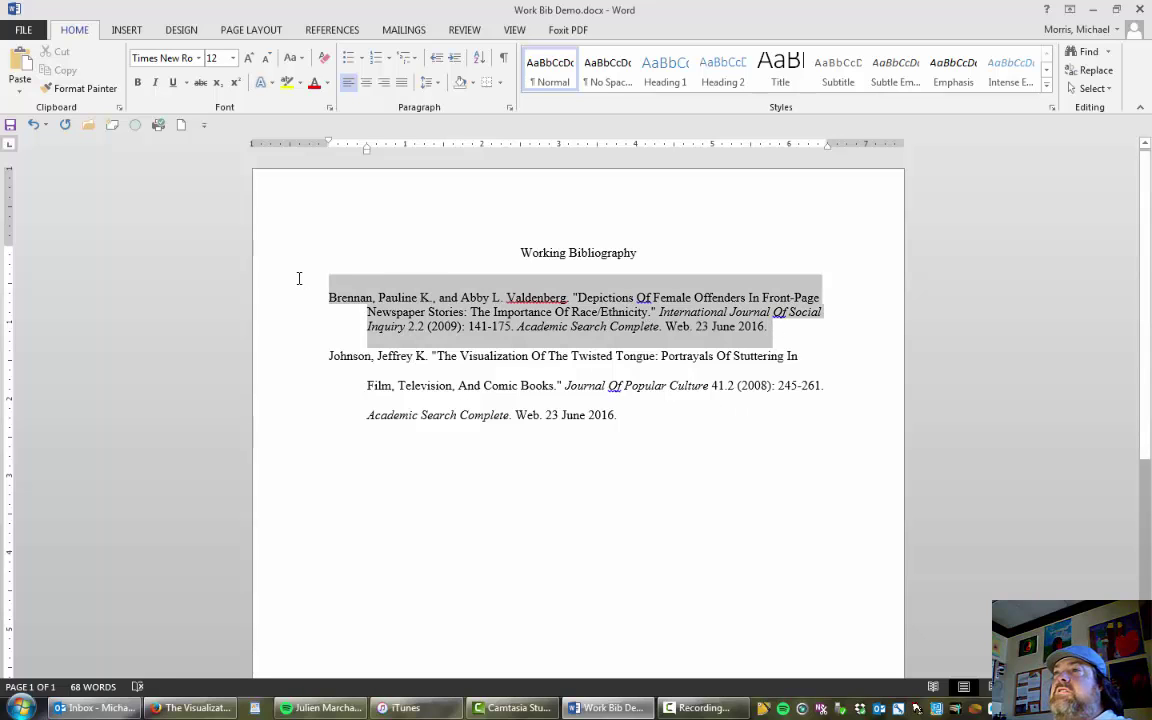
pyautogui.click(436, 84)
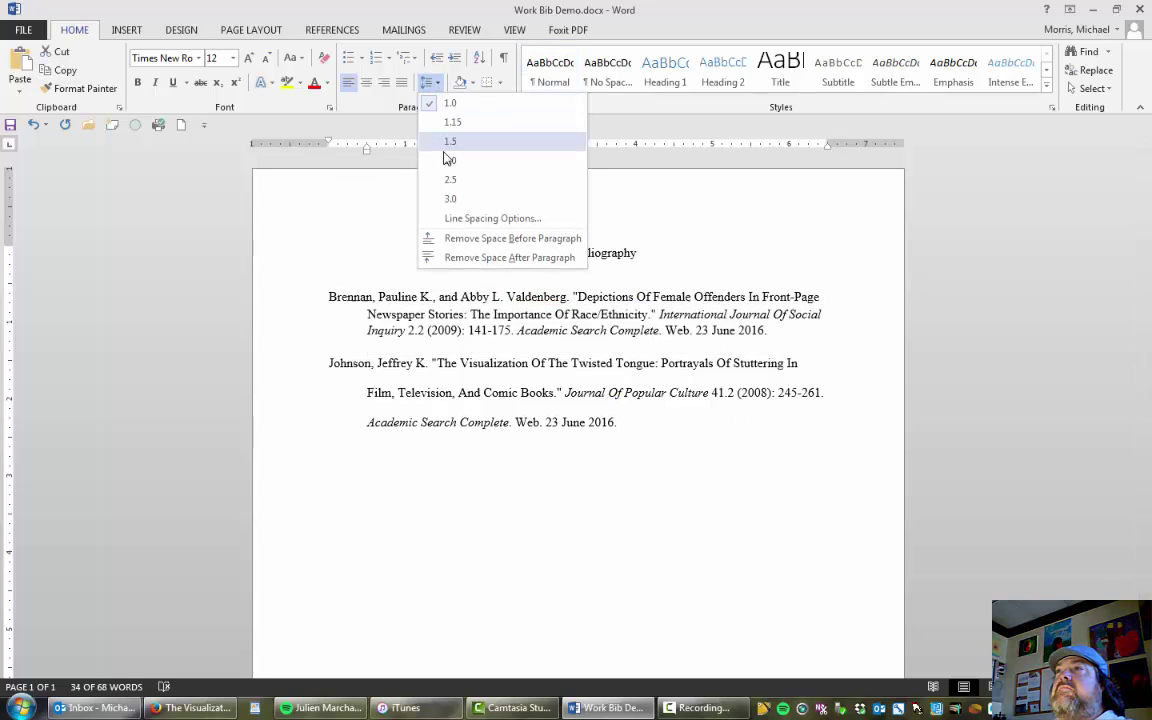
pyautogui.click(447, 163)
pyautogui.click(436, 84)
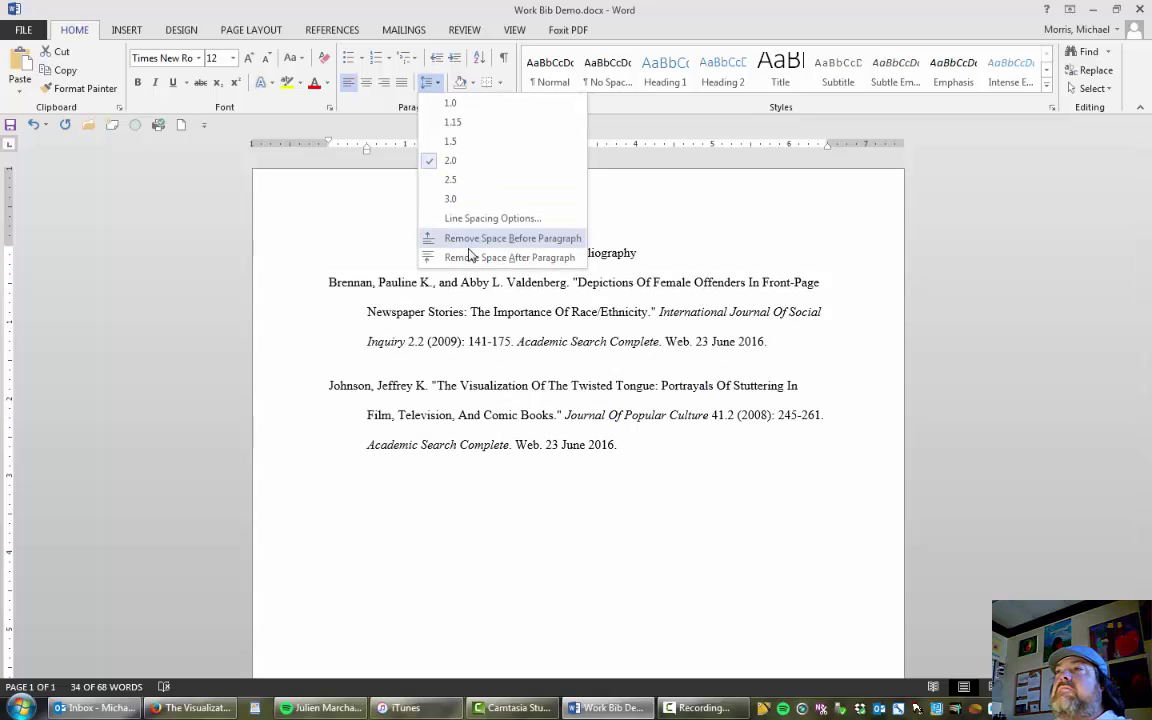
pyautogui.click(462, 235)
pyautogui.click(436, 84)
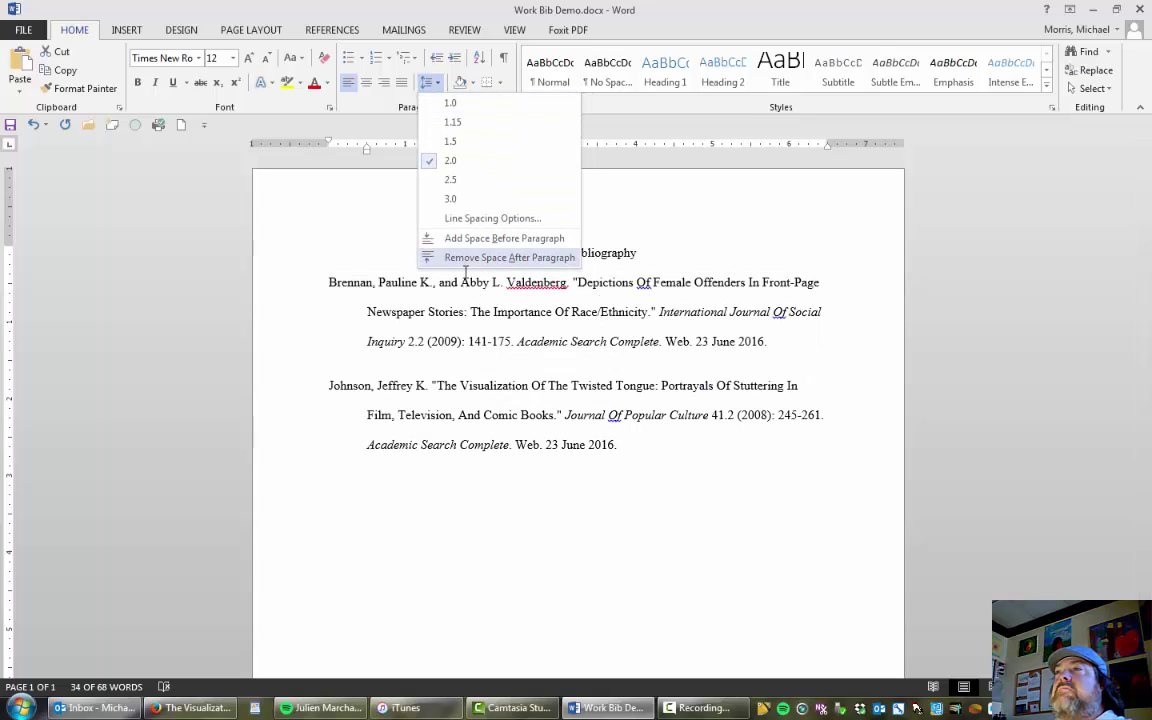
pyautogui.click(486, 257)
pyautogui.click(490, 407)
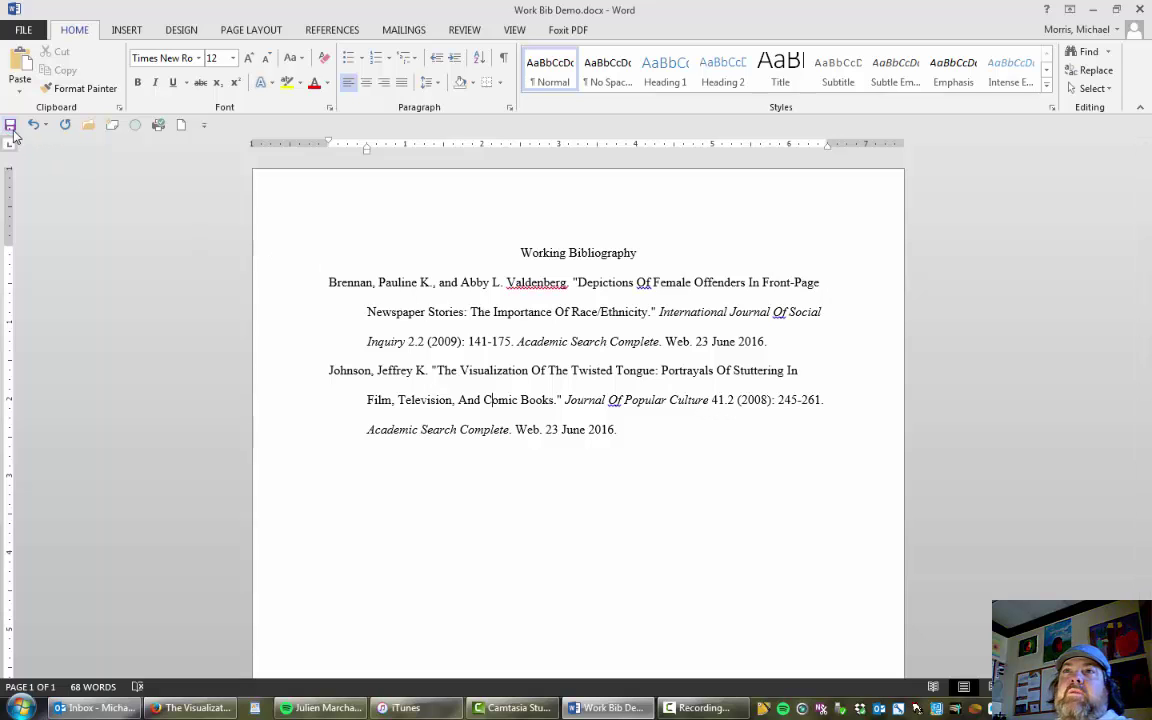
# Bring EBSCOhost back to the Citation Format styles for 'The Visualization of the Twisted Tongue'.
pyautogui.click(192, 707)
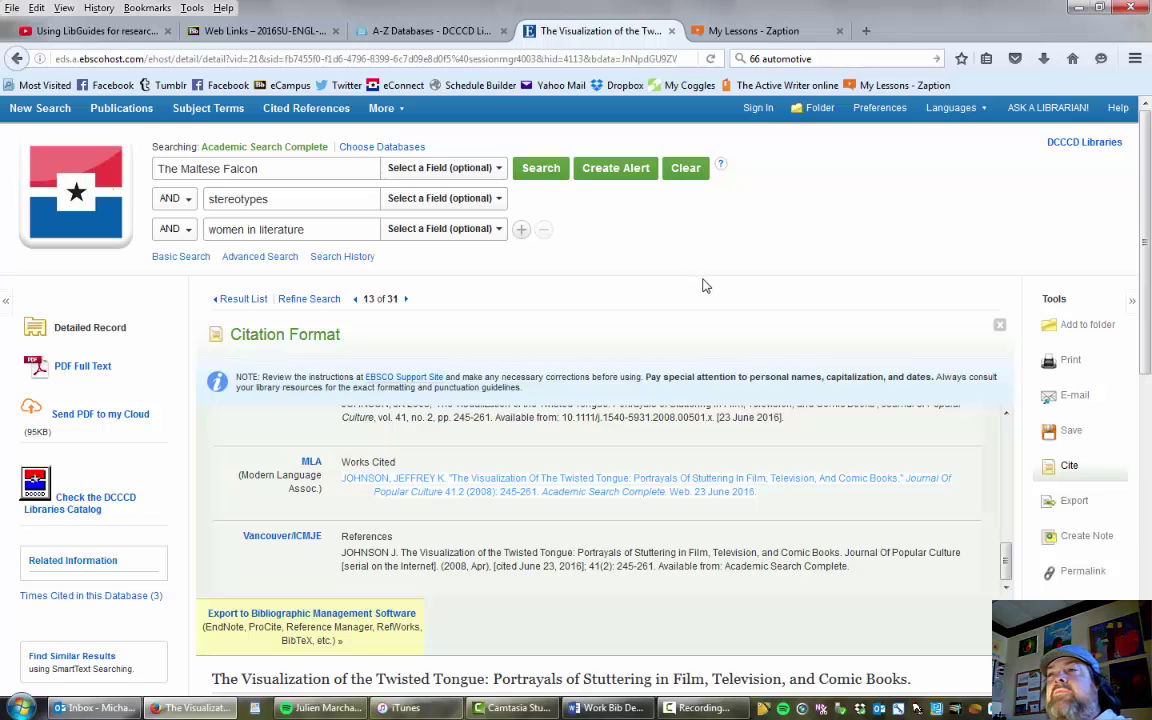
pyautogui.scroll(-1, 703, 286)
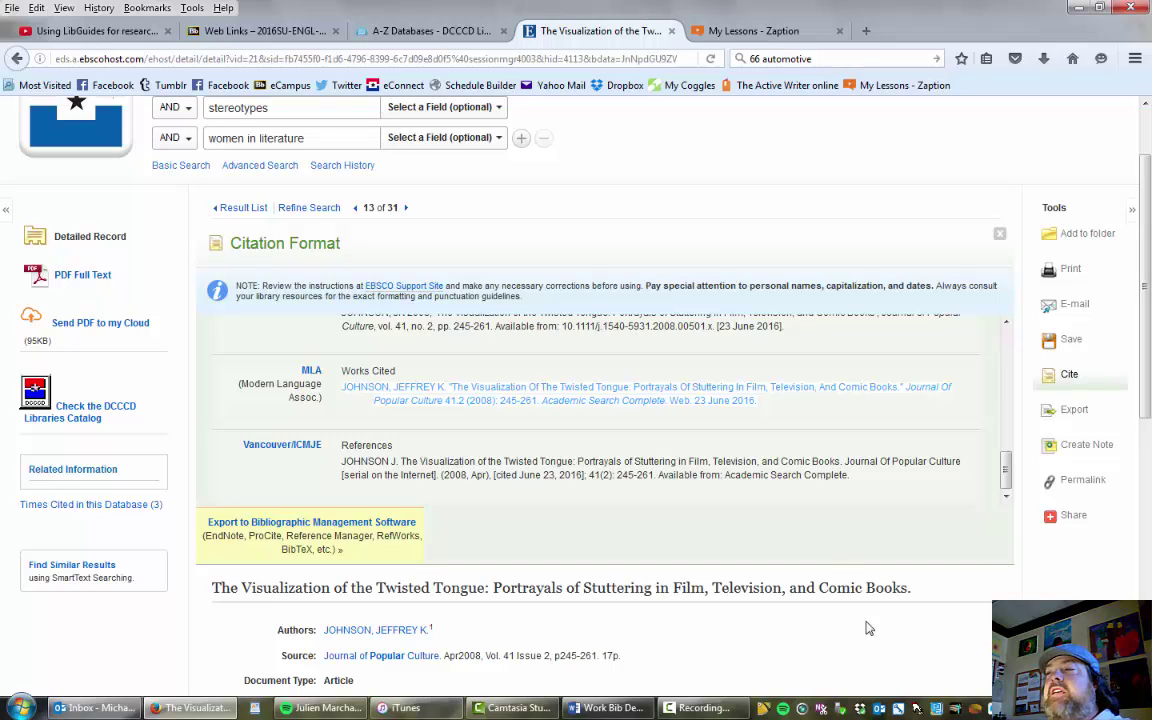
pyautogui.moveTo(721, 711)
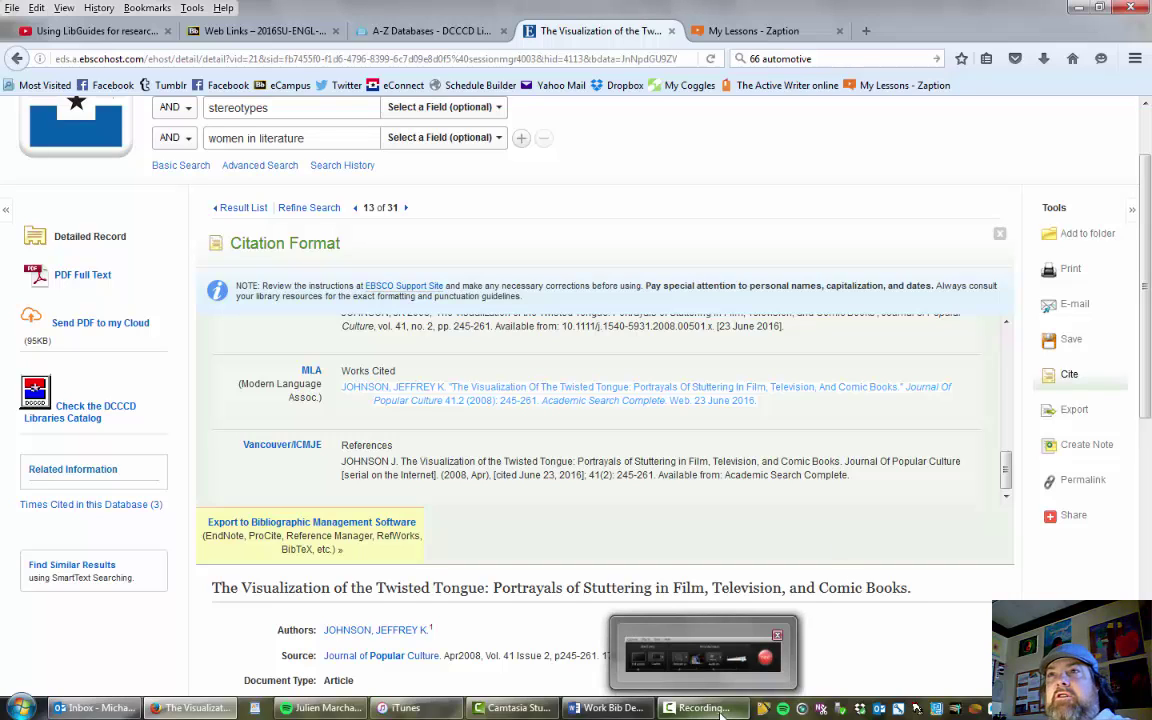